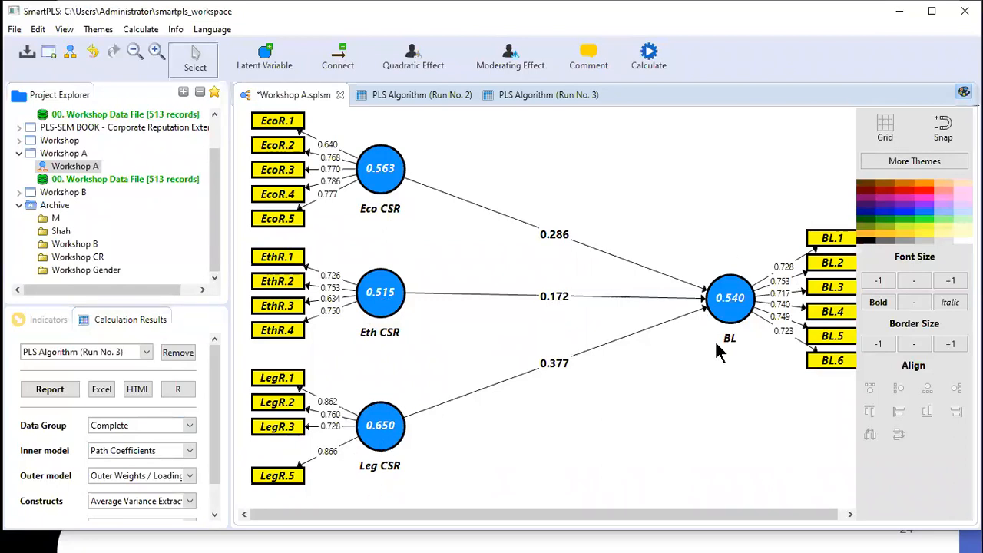
pyautogui.moveTo(717, 346)
pyautogui.moveTo(385, 186)
pyautogui.click(296, 125)
pyautogui.click(651, 68)
pyautogui.click(737, 70)
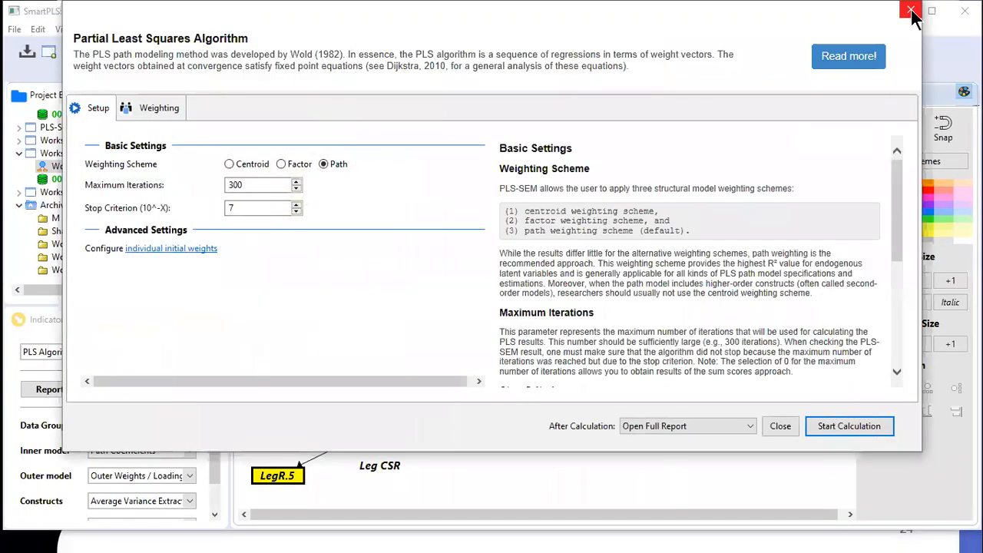
pyautogui.click(911, 11)
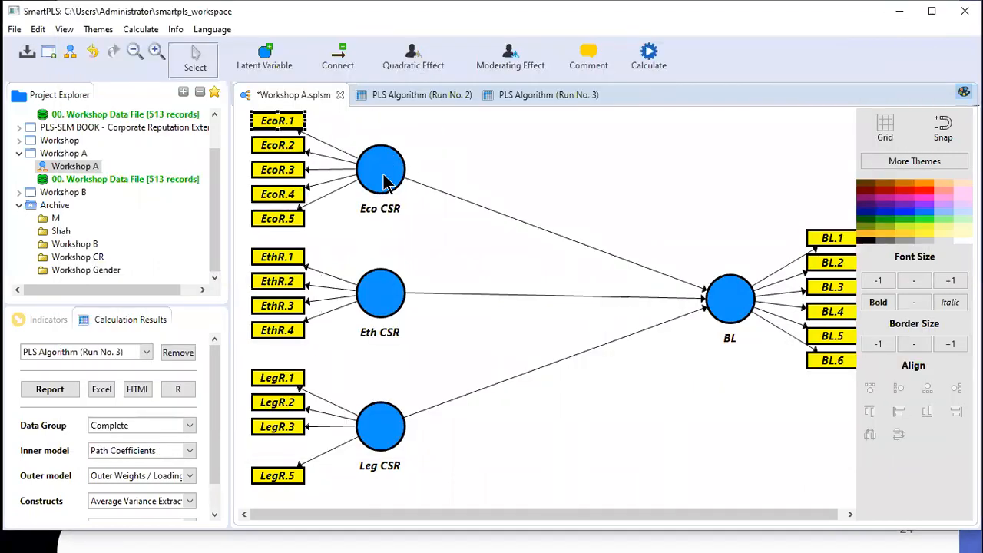
# Step: Run the PLS Algorithm on the Workshop A model with the Path weighting scheme, 300 maximum iterations and stop criterion 7
pyautogui.click(291, 151)
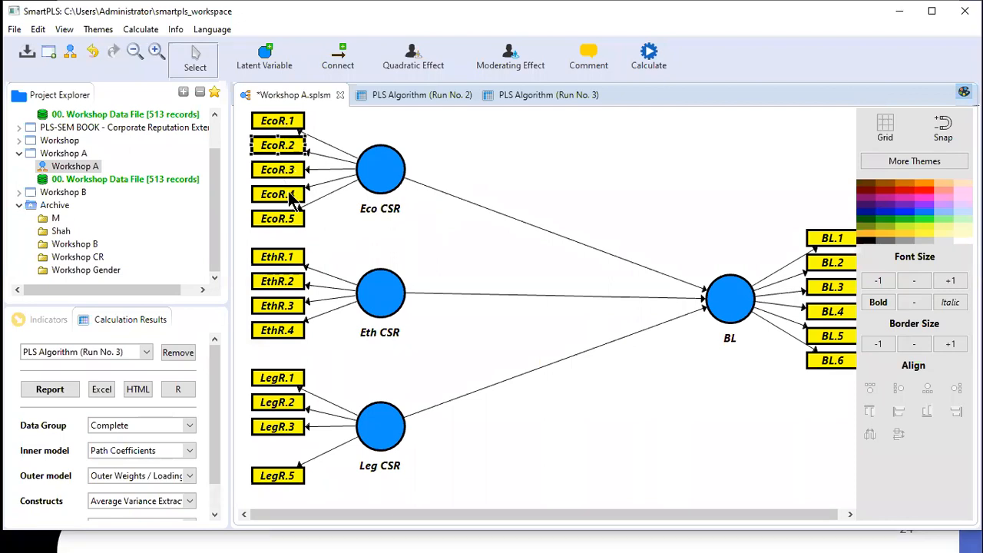
pyautogui.click(292, 221)
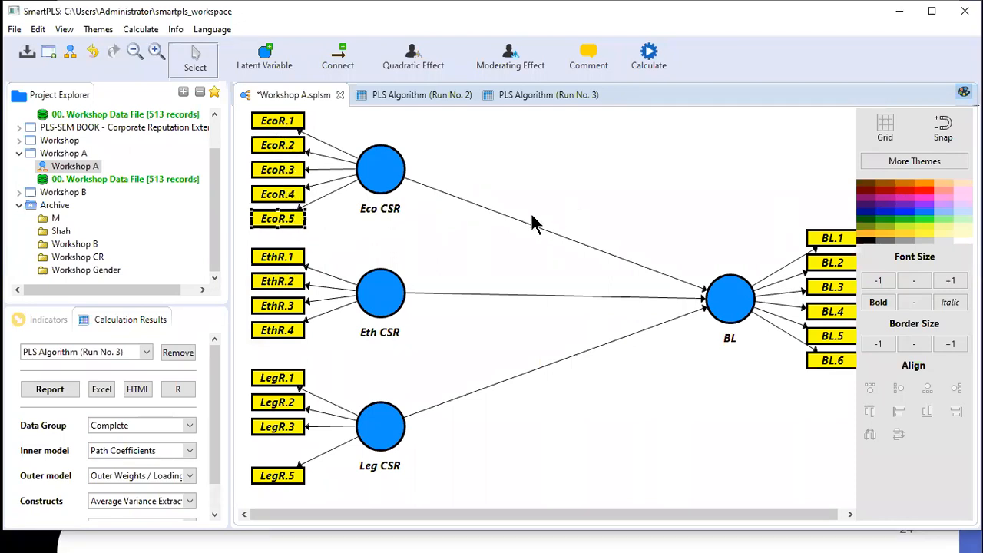
pyautogui.click(649, 57)
pyautogui.click(705, 67)
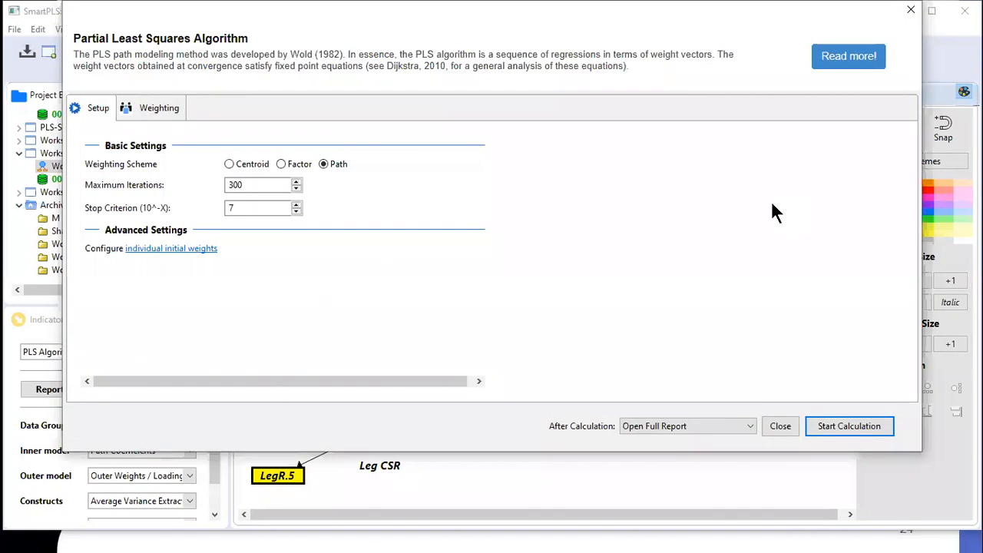
pyautogui.click(850, 424)
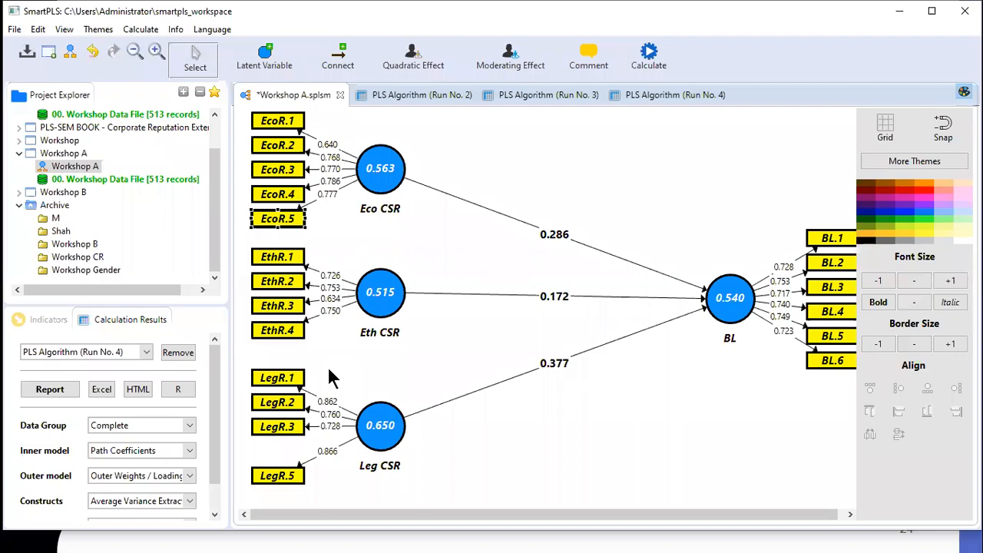
# Step: Open the report of PLS Algorithm Run No. 4, review the Outer Loadings matrix and copy it to the clipboard in Excel format
pyautogui.click(49, 389)
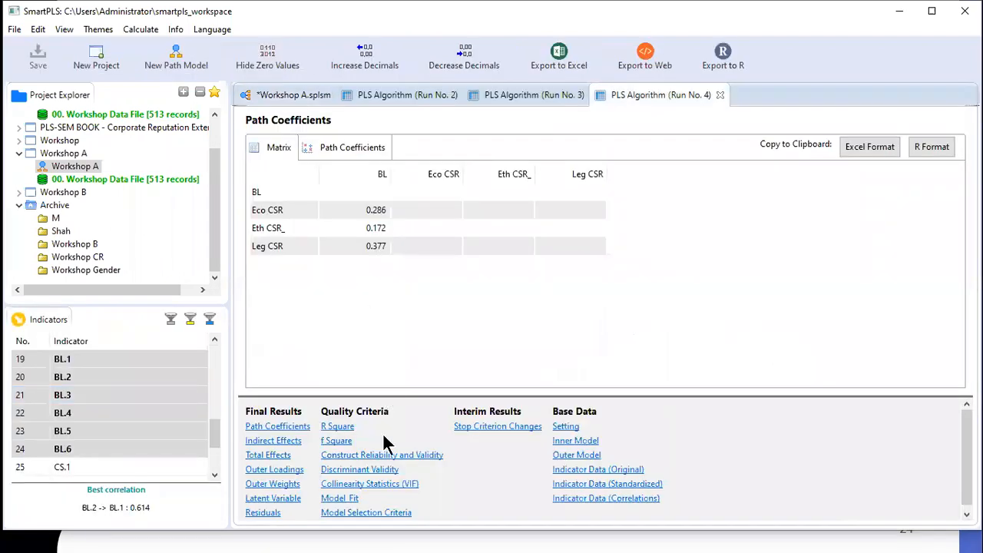
pyautogui.click(274, 471)
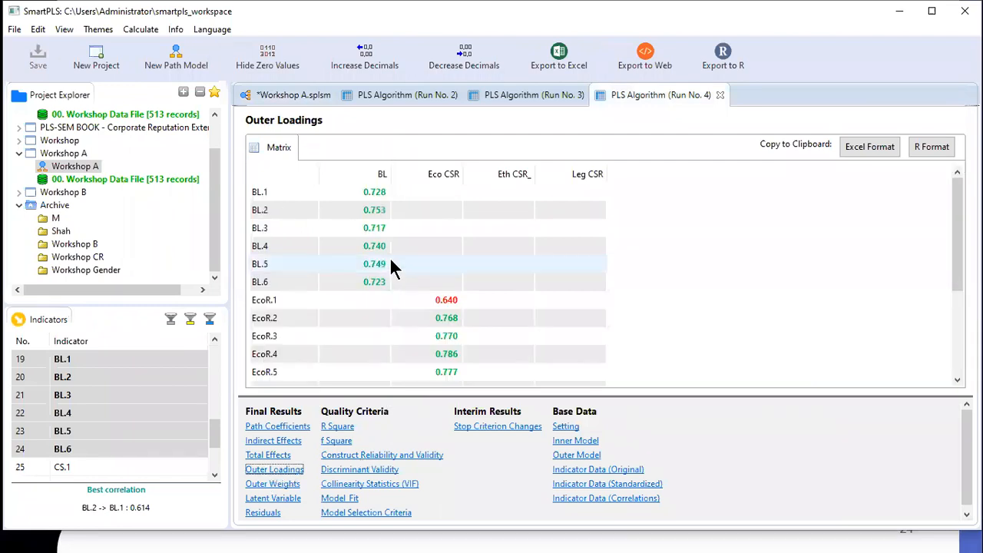
pyautogui.scroll(-3, 390, 261)
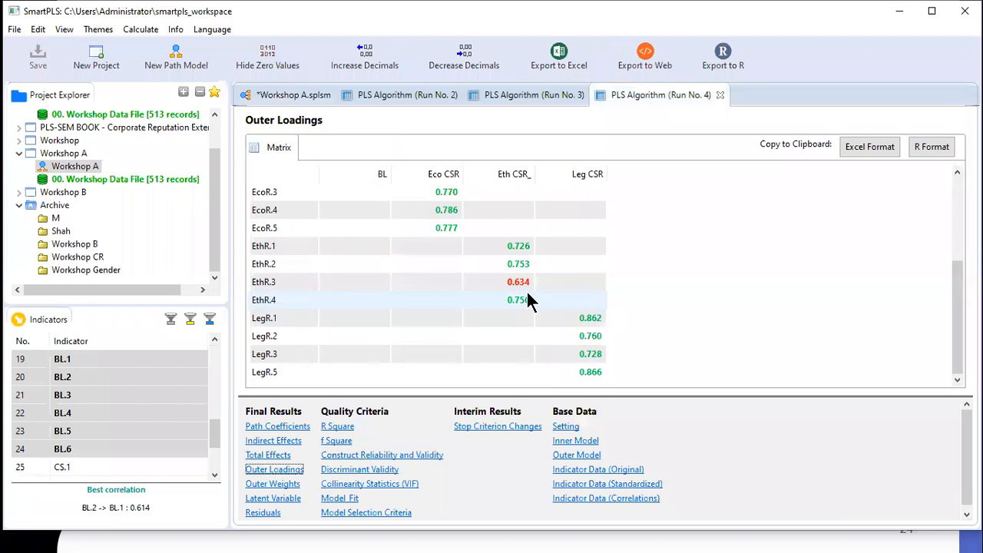
pyautogui.scroll(3, 527, 294)
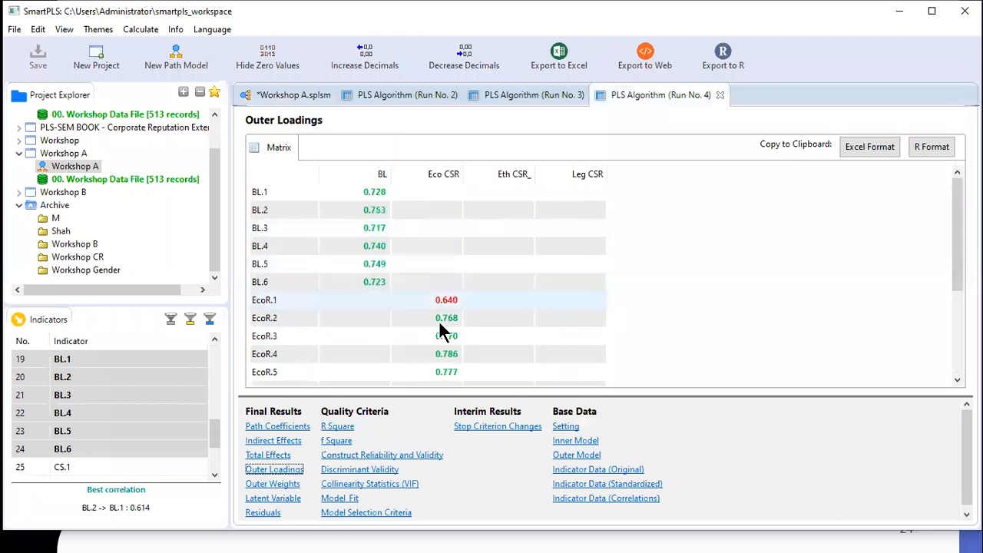
pyautogui.scroll(-3, 449, 315)
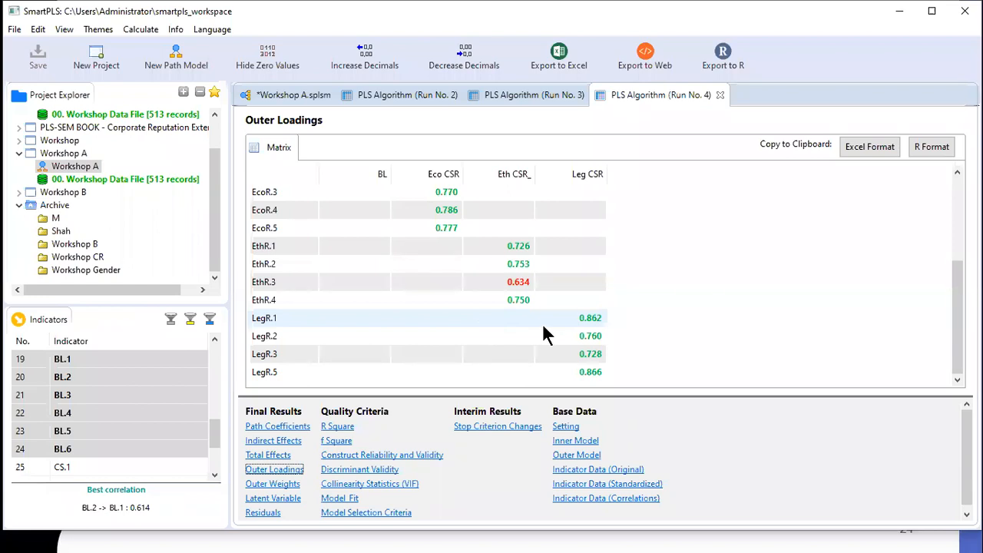
pyautogui.scroll(3, 547, 334)
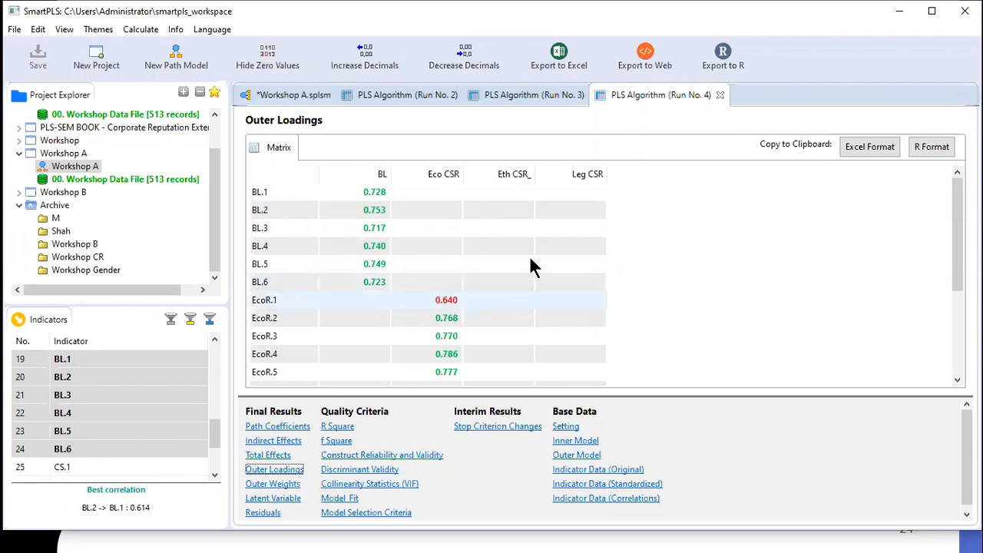
pyautogui.scroll(-3, 409, 322)
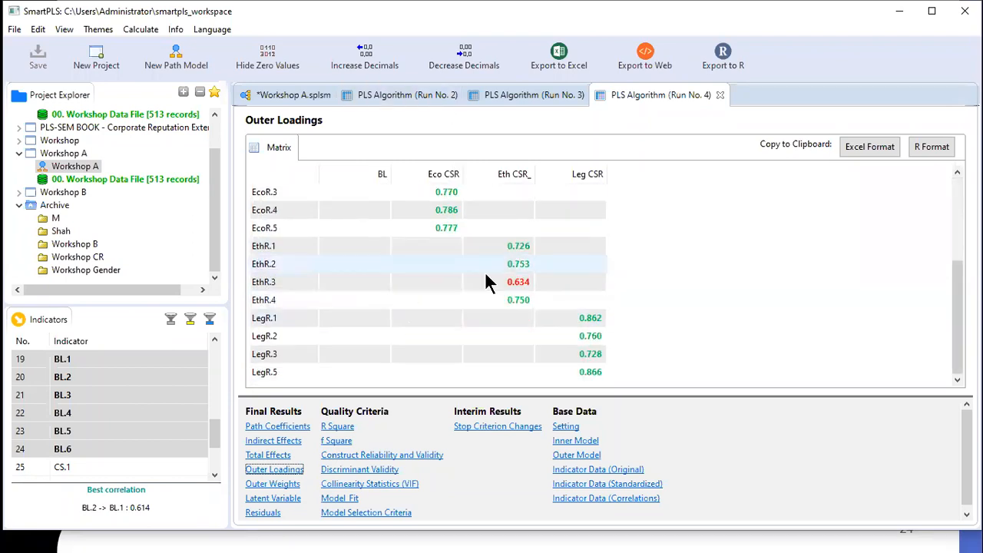
pyautogui.scroll(3, 484, 281)
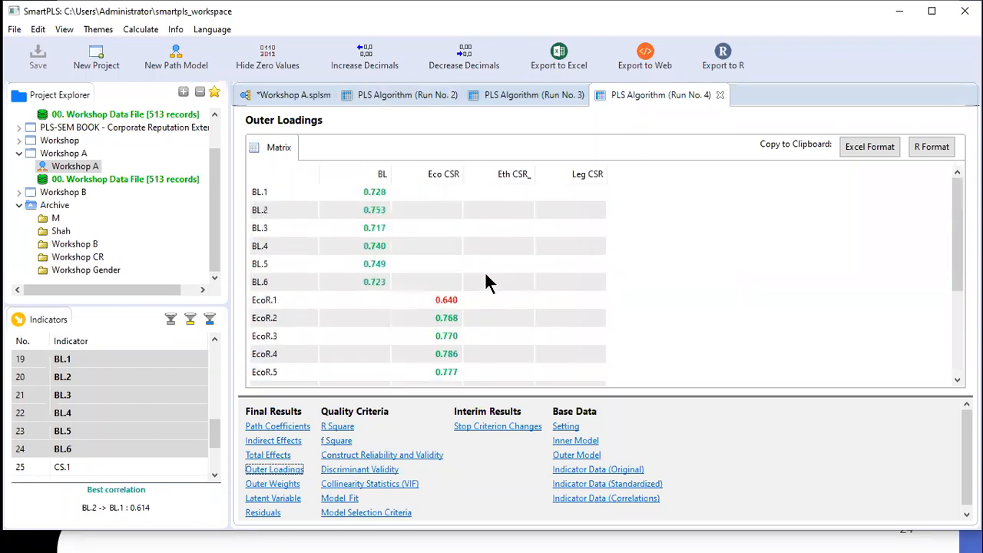
pyautogui.click(862, 153)
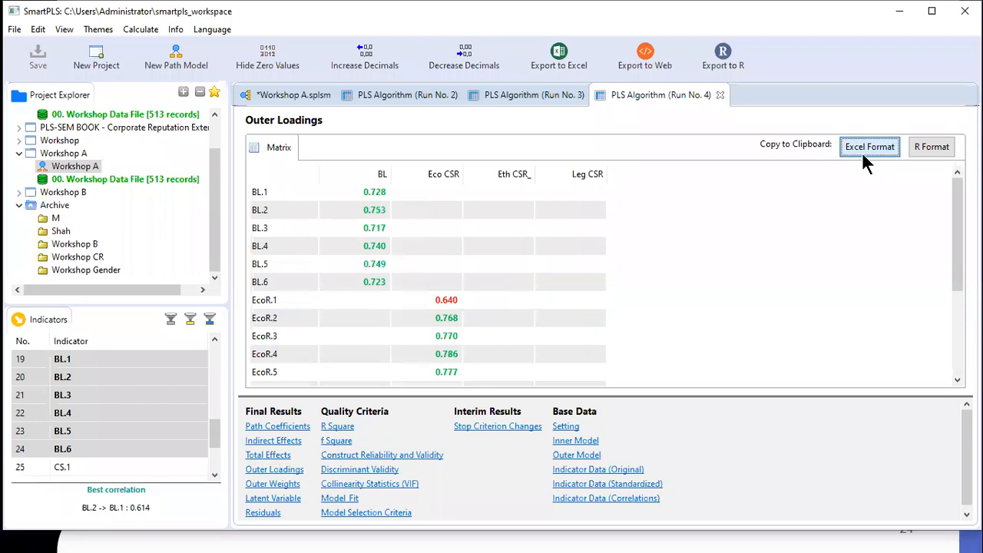
# Step: Switch to File Explorer and open the Excel workbook "000. Resultes of the study" from the "01. Data File" folder
pyautogui.click(898, 12)
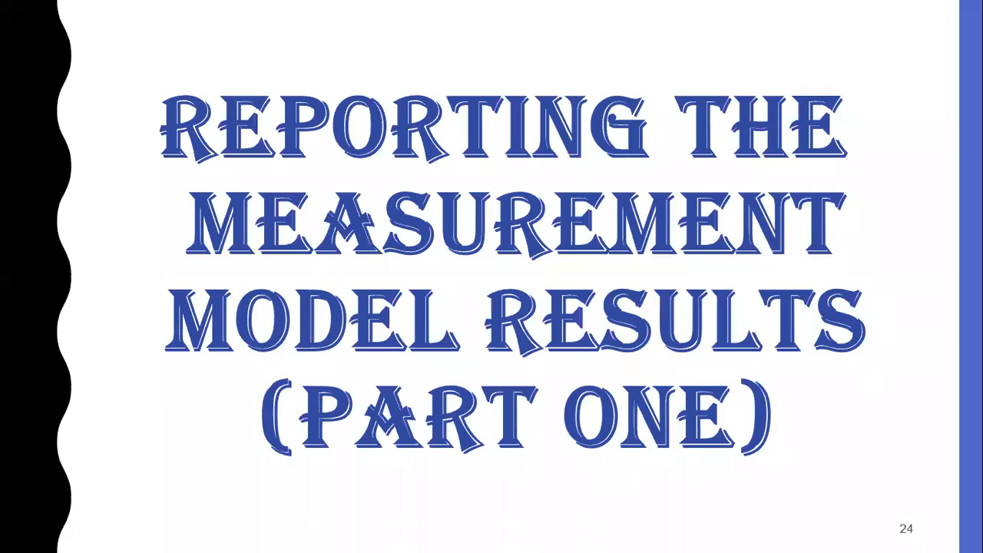
pyautogui.hotkey('alt', 'Tab')
pyautogui.hotkey('alt', 'Tab')
pyautogui.hotkey('alt', 'Tab')
pyautogui.hotkey('alt', 'Tab')
pyautogui.hotkey('alt', 'Tab')
pyautogui.hotkey('alt', 'Tab')
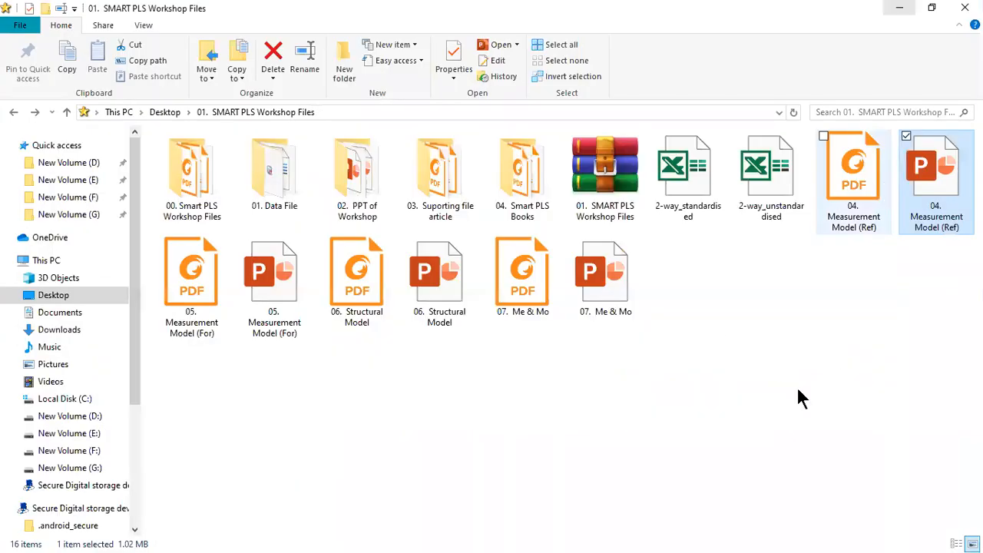
pyautogui.doubleClick(261, 179)
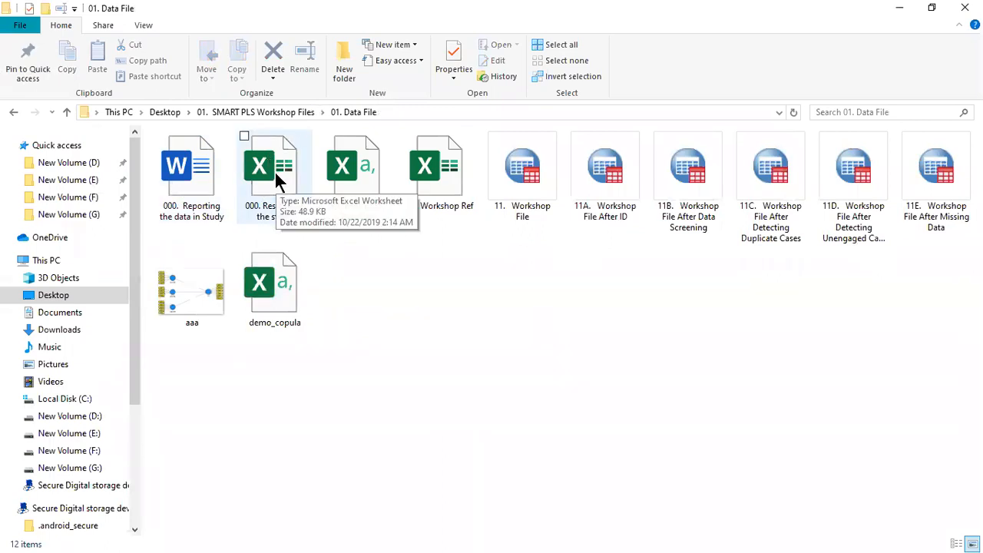
pyautogui.click(256, 206)
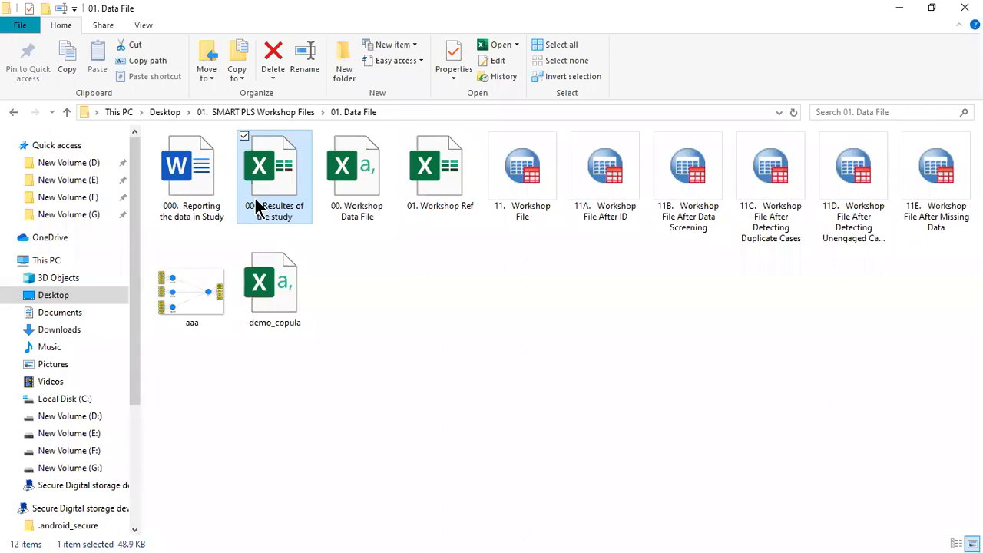
pyautogui.doubleClick(257, 207)
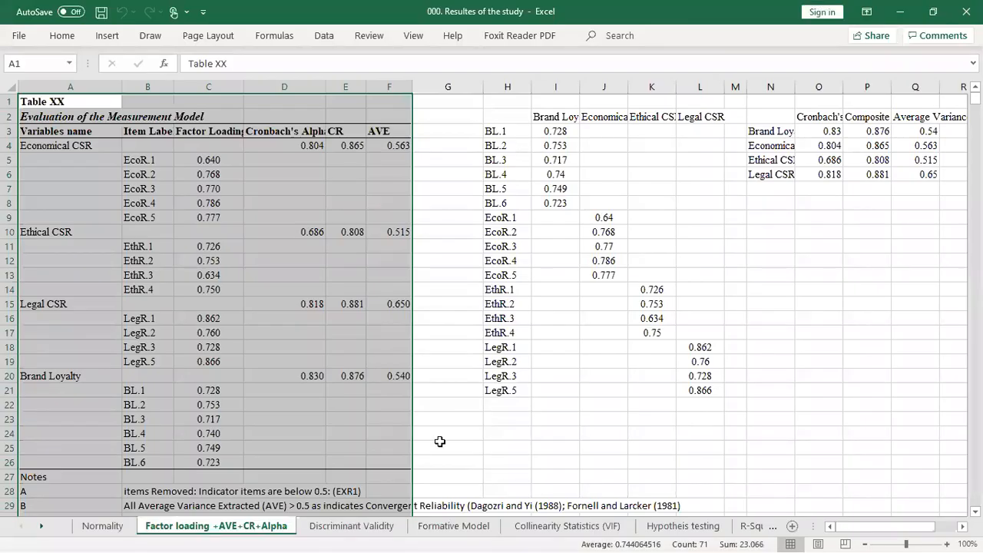
# Step: View the descriptive statistics on the Normality sheet and return to the "Factor loading +AVE+CR+Alpha" sheet
pyautogui.click(565, 421)
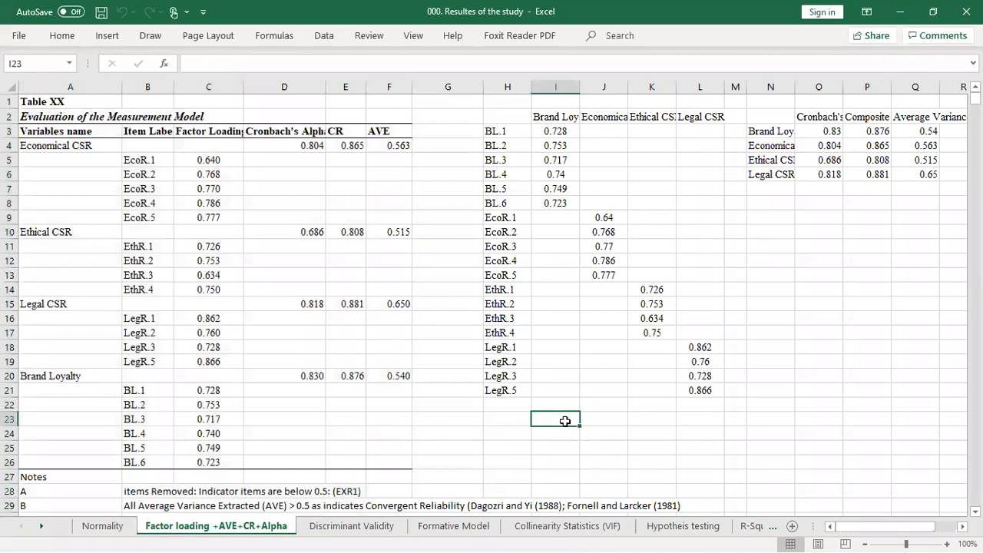
pyautogui.click(102, 525)
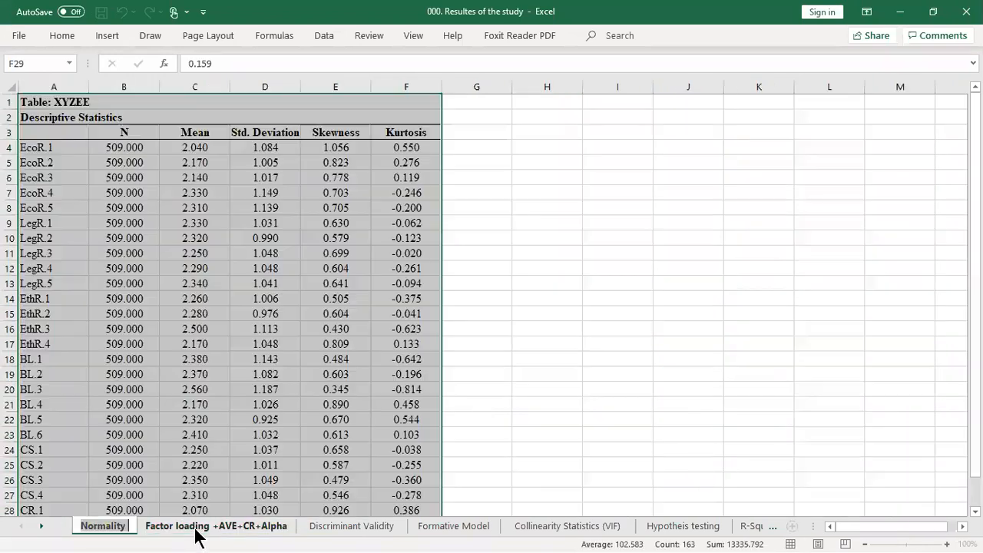
pyautogui.moveTo(177, 299); pyautogui.dragTo(177, 320)
pyautogui.click(177, 317)
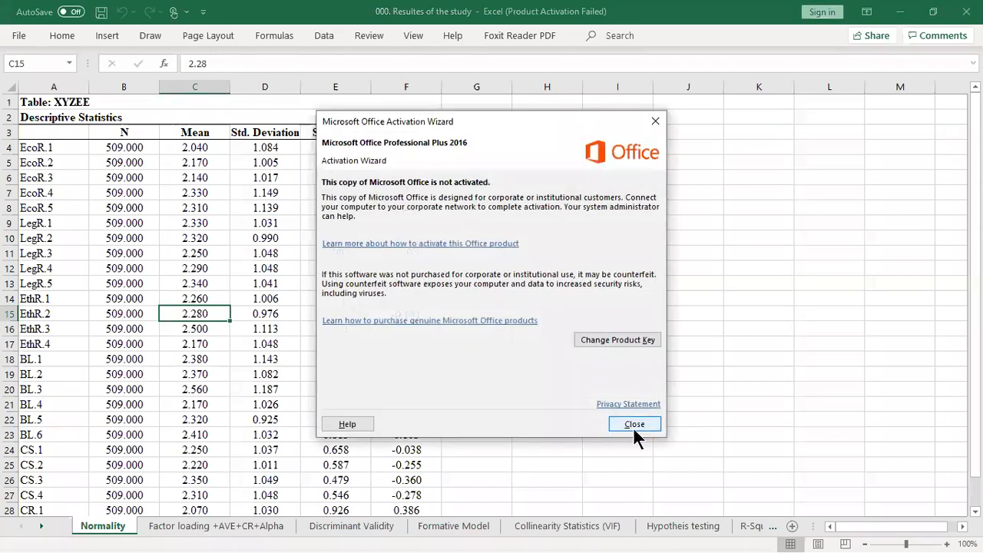
pyautogui.click(235, 528)
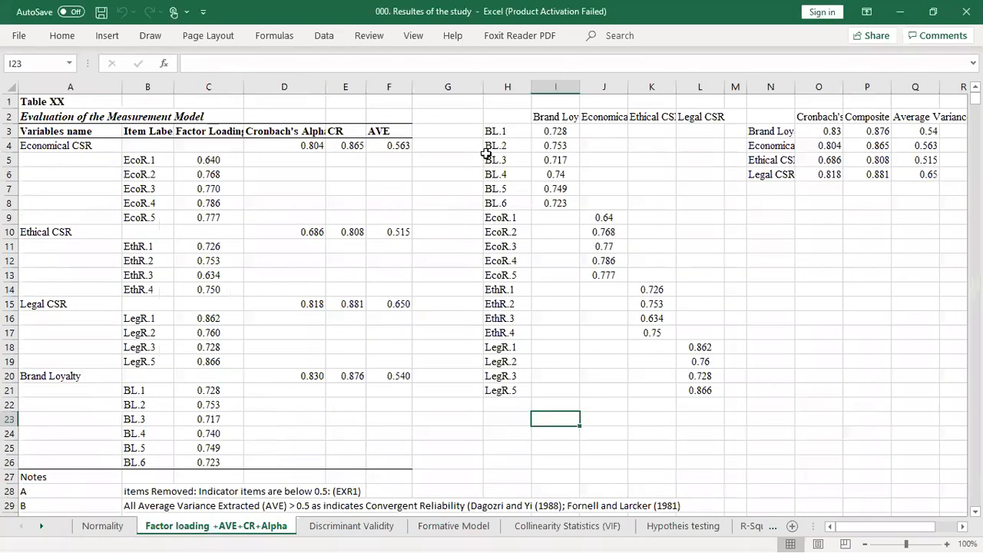
# Step: Paste the copied outer loadings matrix at cell H33, below the existing loadings block on the factor loading sheet
pyautogui.moveTo(490, 121); pyautogui.dragTo(699, 390)
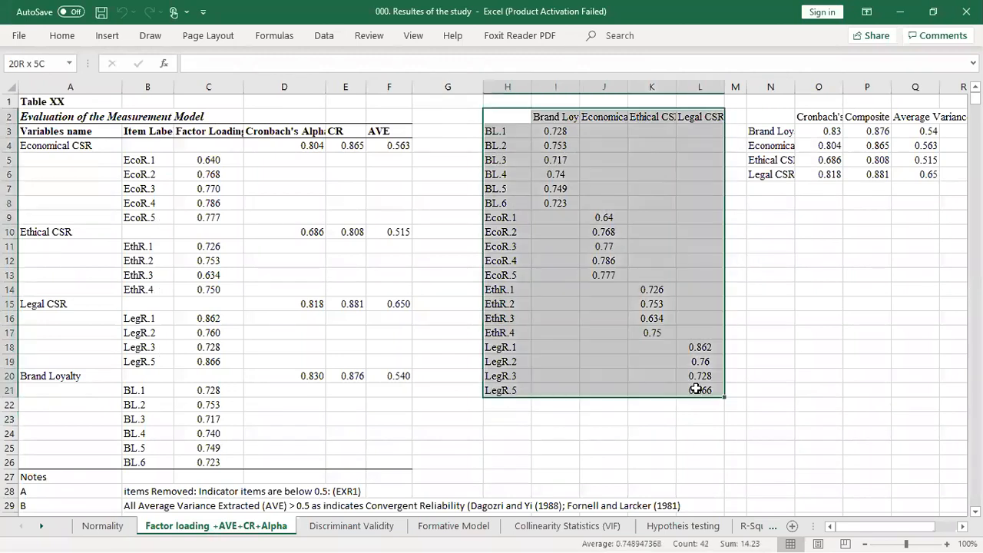
pyautogui.scroll(-3, 500, 336)
pyautogui.click(507, 423)
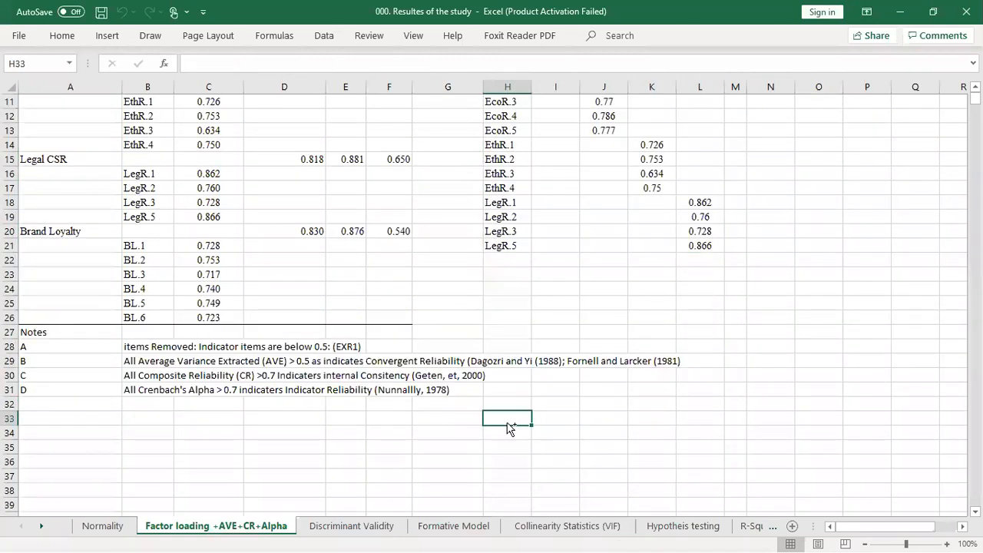
pyautogui.hotkey('ctrl', 'v')
pyautogui.scroll(3, 507, 422)
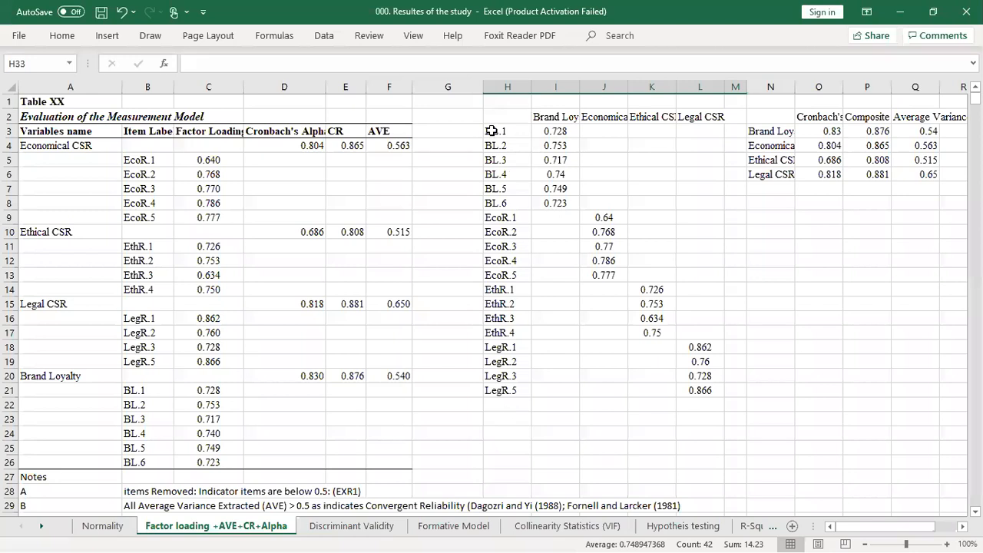
# Step: Examine the loadings block in H2:L21 and the measurement model table's title, variable names and Economical CSR item labels
pyautogui.moveTo(494, 116); pyautogui.dragTo(700, 386)
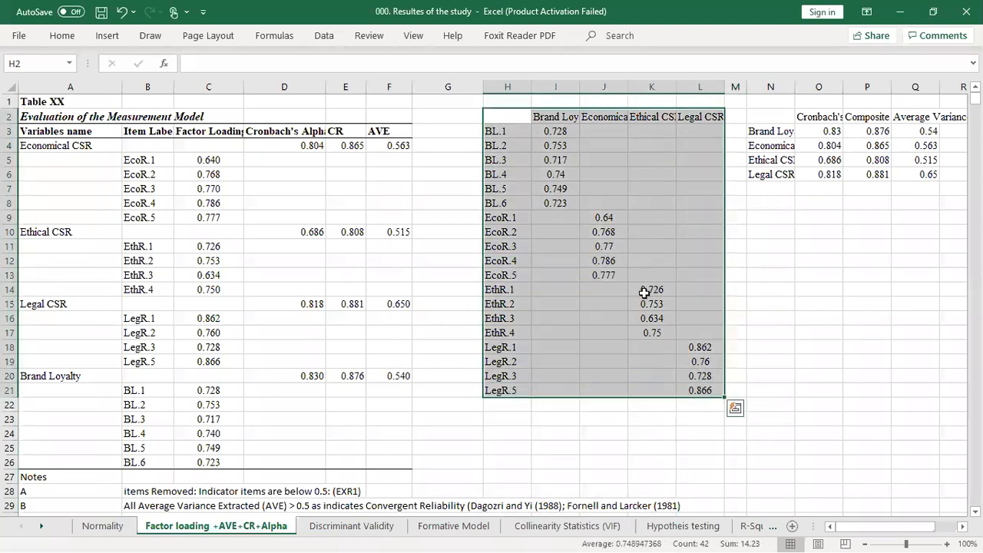
pyautogui.moveTo(45, 98); pyautogui.dragTo(408, 465)
pyautogui.click(47, 146)
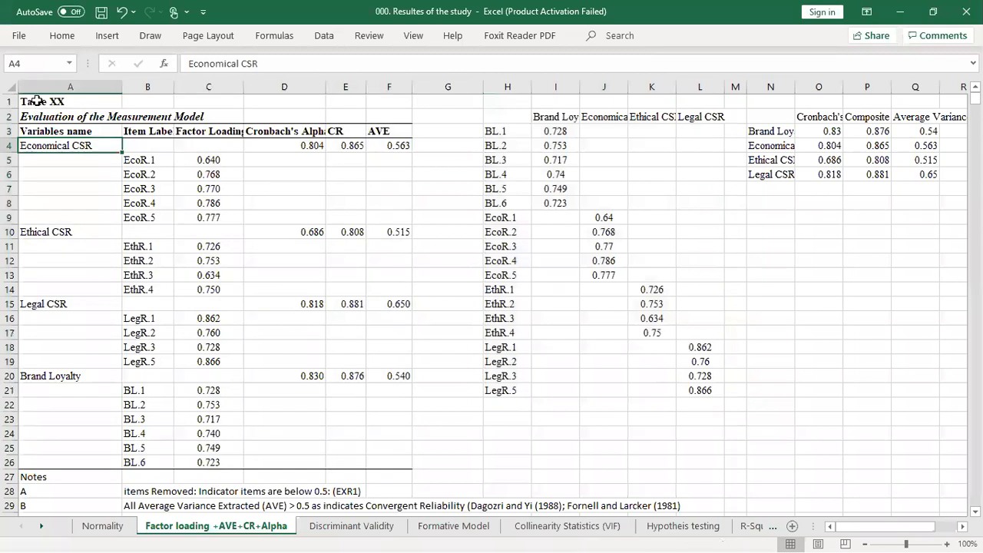
pyautogui.click(37, 101)
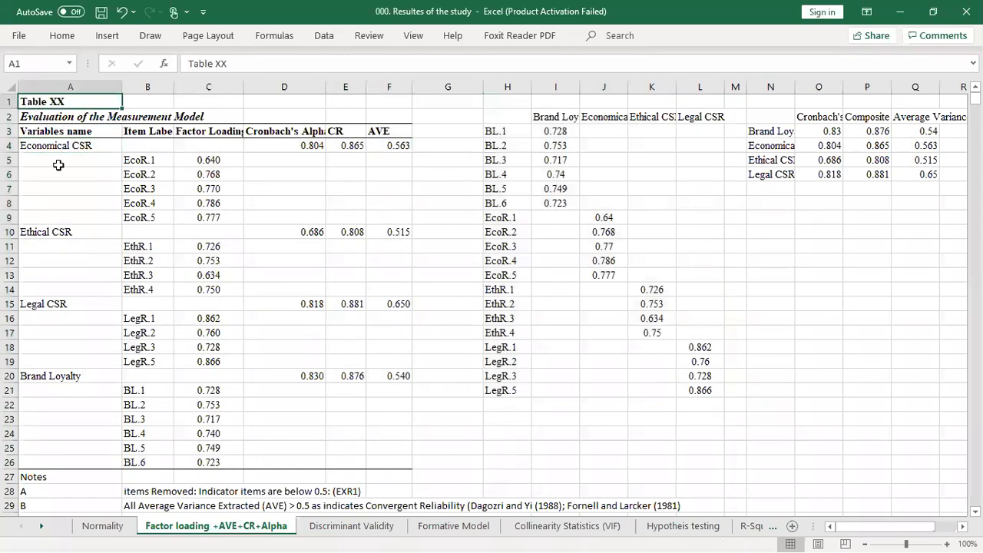
pyautogui.click(48, 130)
pyautogui.click(80, 148)
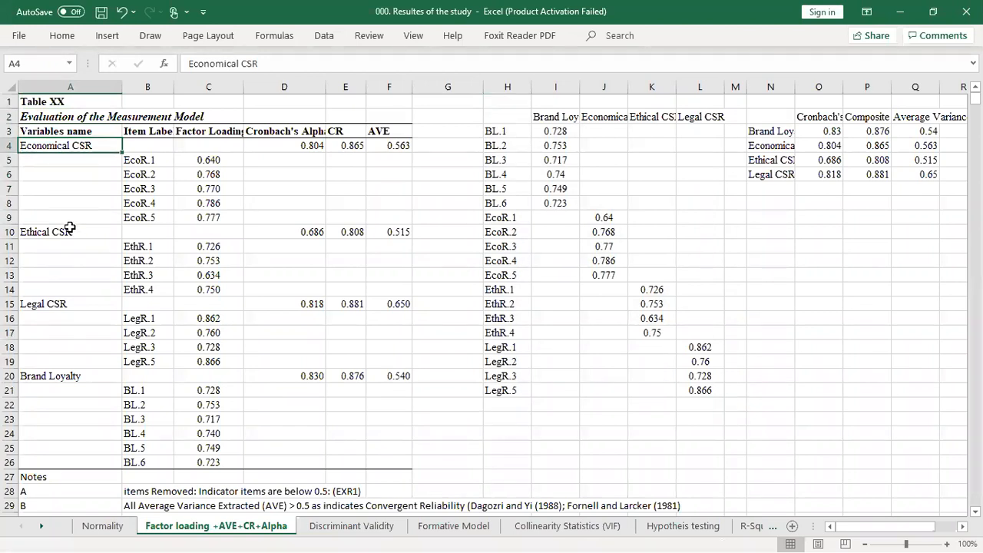
pyautogui.click(69, 228)
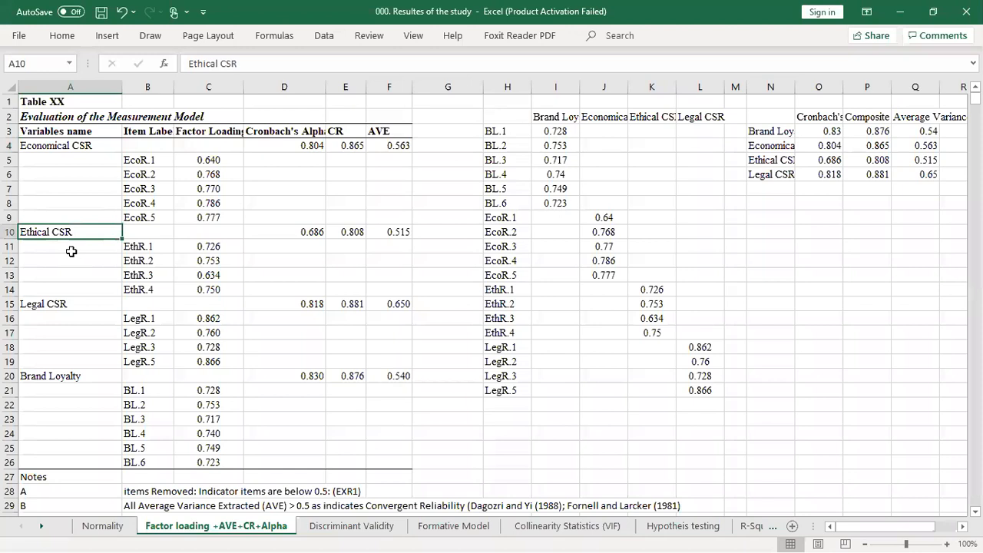
pyautogui.click(66, 305)
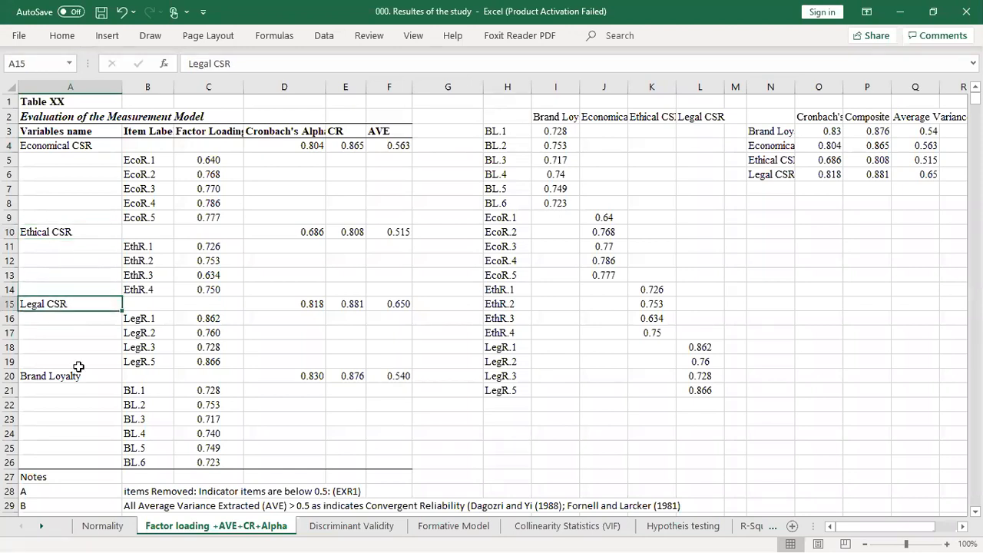
pyautogui.click(71, 380)
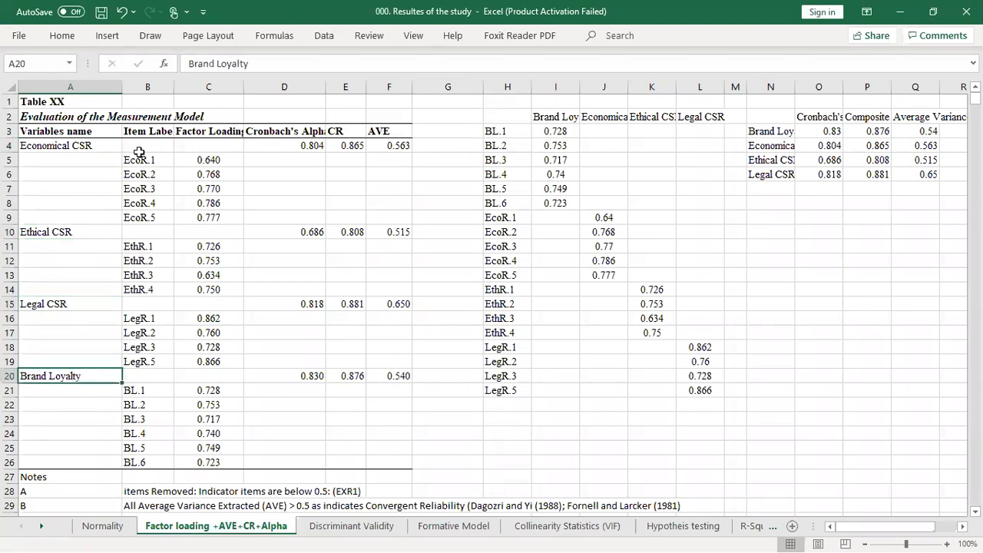
pyautogui.moveTo(139, 158); pyautogui.dragTo(144, 215)
pyautogui.moveTo(35, 158); pyautogui.dragTo(46, 218)
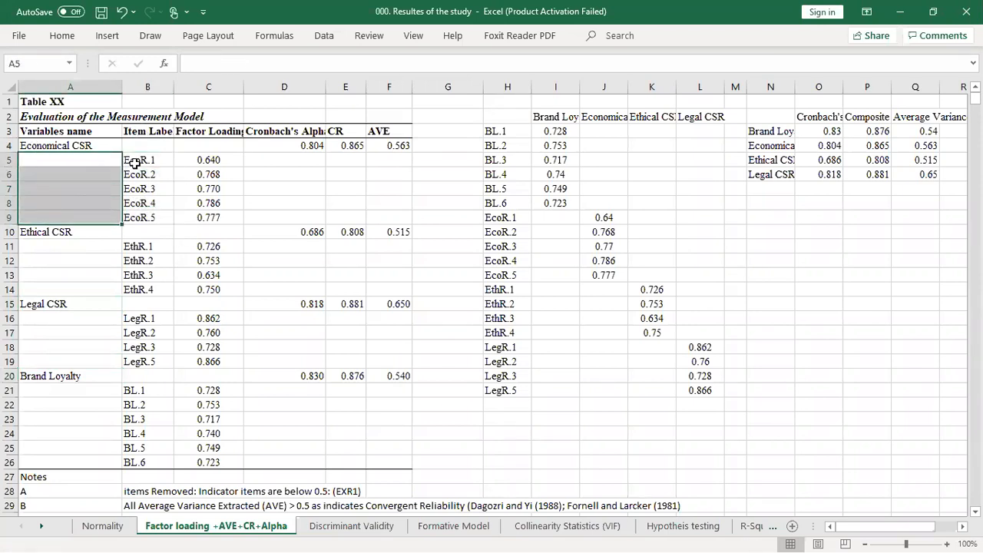
# Step: Examine the measurement model table's item labels and its Factor Loading, Cronbach's Alpha, CR and AVE headings
pyautogui.moveTo(131, 160); pyautogui.dragTo(139, 448)
pyautogui.click(134, 392)
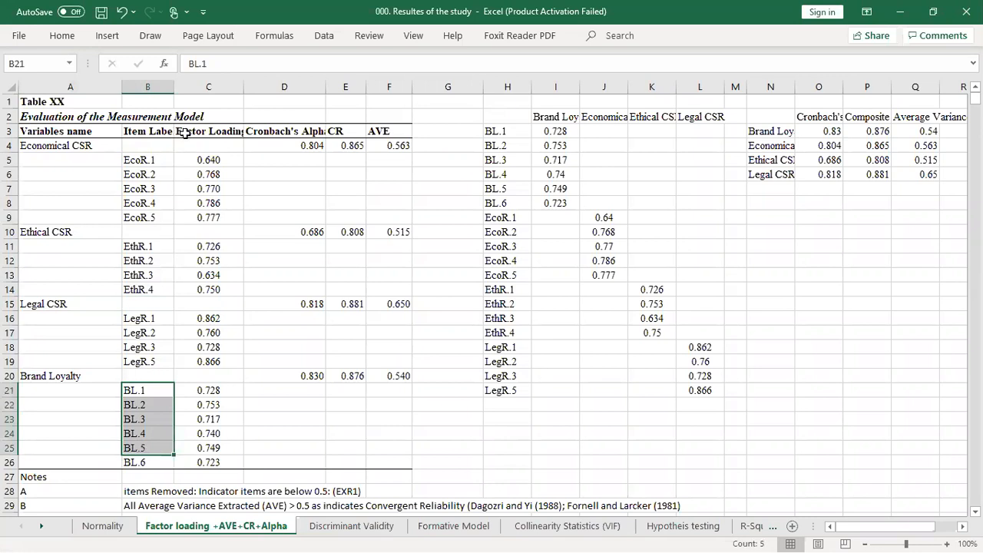
pyautogui.click(209, 131)
pyautogui.click(292, 129)
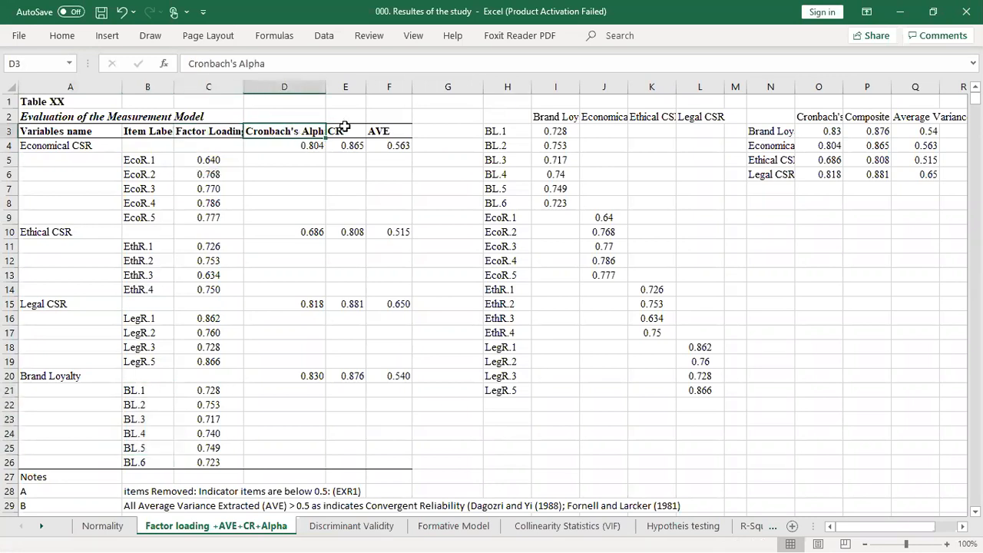
pyautogui.click(345, 129)
pyautogui.click(378, 128)
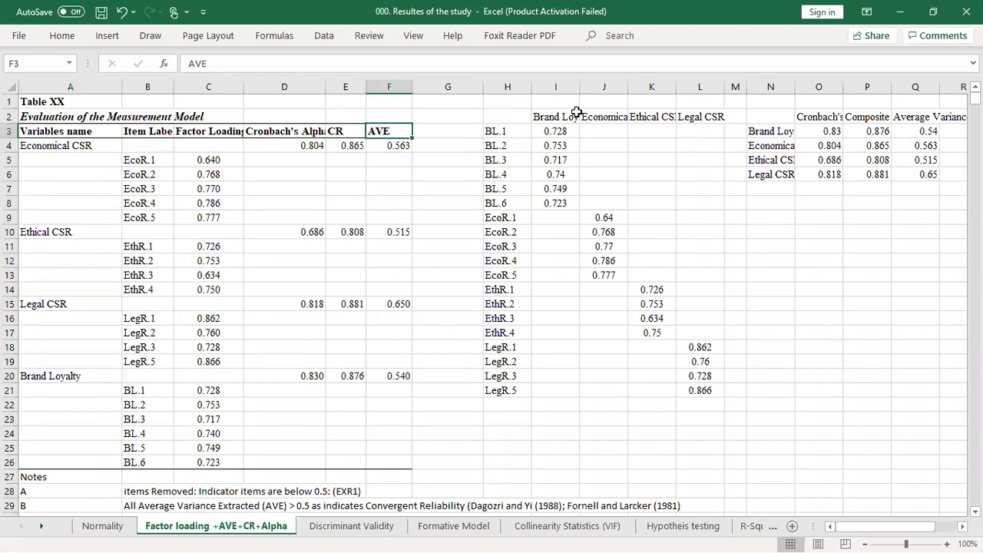
# Step: Compare the Brand Loyalty, Economical CSR and Ethical CSR loadings in the loadings block with the table's Factor Loading column
pyautogui.moveTo(560, 130); pyautogui.dragTo(554, 199)
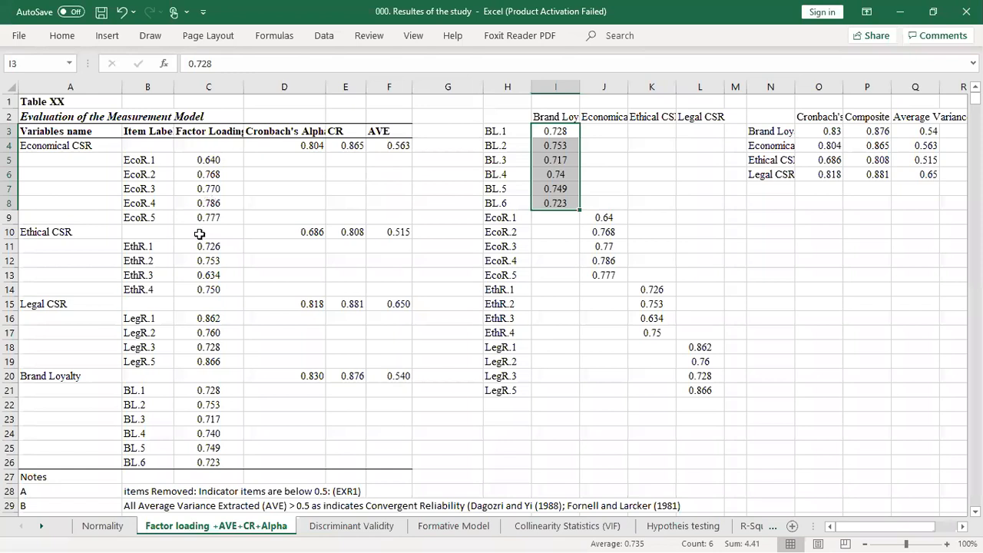
pyautogui.moveTo(202, 390); pyautogui.dragTo(206, 461)
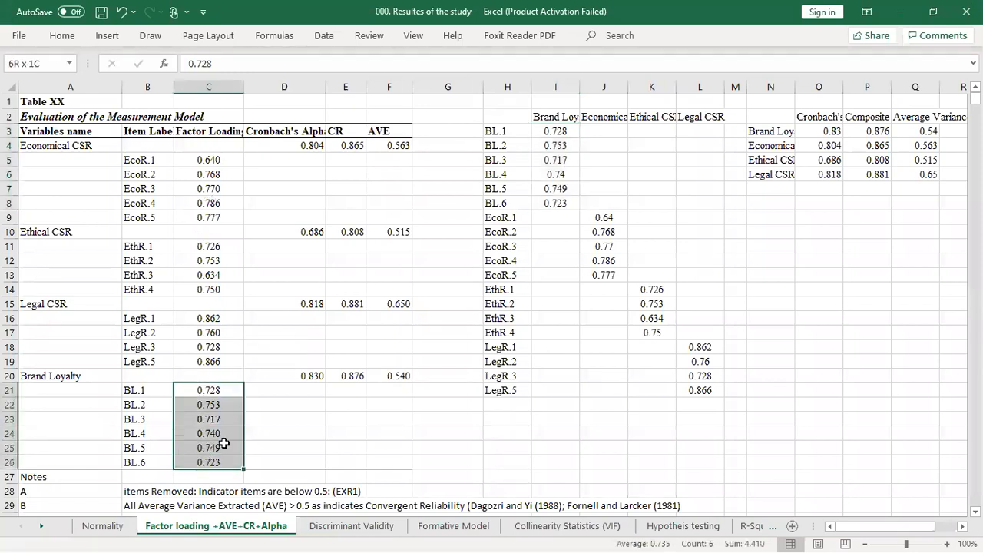
pyautogui.click(607, 218)
pyautogui.moveTo(607, 261); pyautogui.dragTo(605, 275)
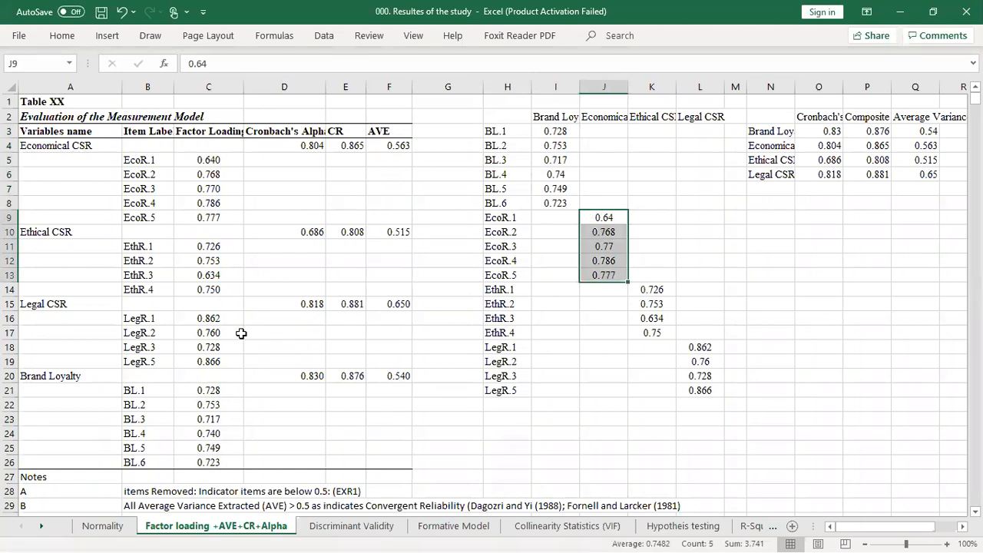
pyautogui.moveTo(651, 290); pyautogui.dragTo(651, 333)
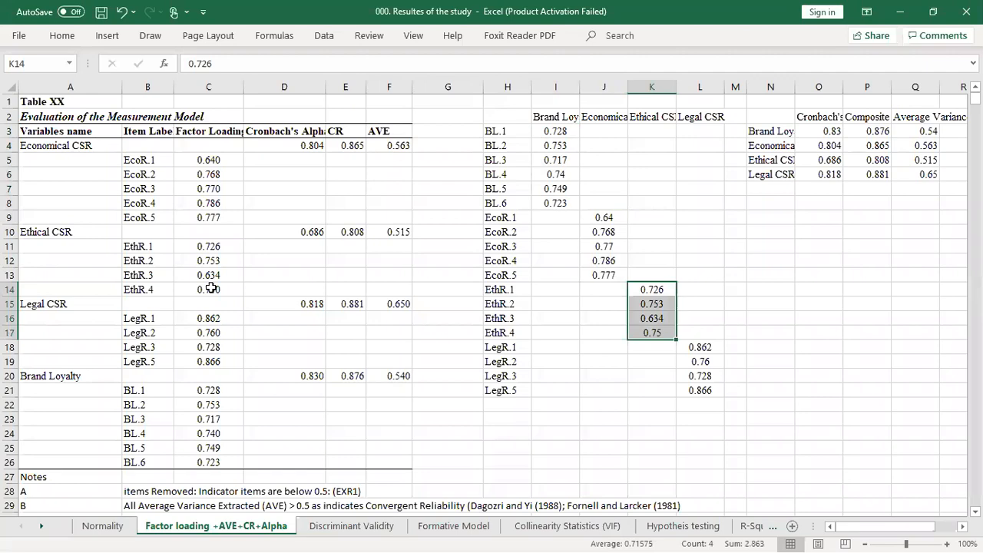
# Step: Switch to SmartPLS, copy the Construct Reliability and Validity matrix in Excel format, and return to the Excel workbook
pyautogui.hotkey('alt', 'Tab')
pyautogui.hotkey('alt', 'Tab')
pyautogui.hotkey('alt', 'Tab')
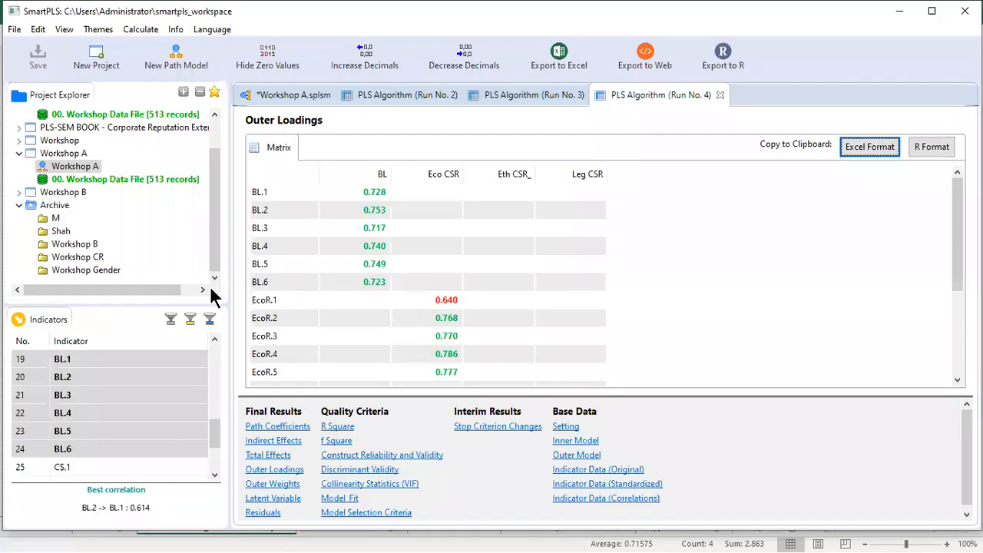
pyautogui.click(384, 456)
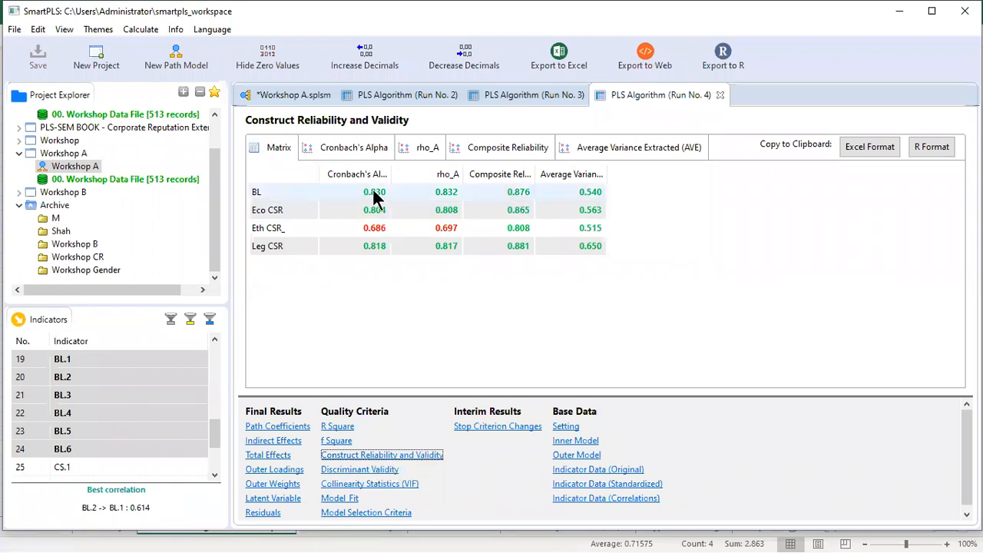
pyautogui.click(871, 152)
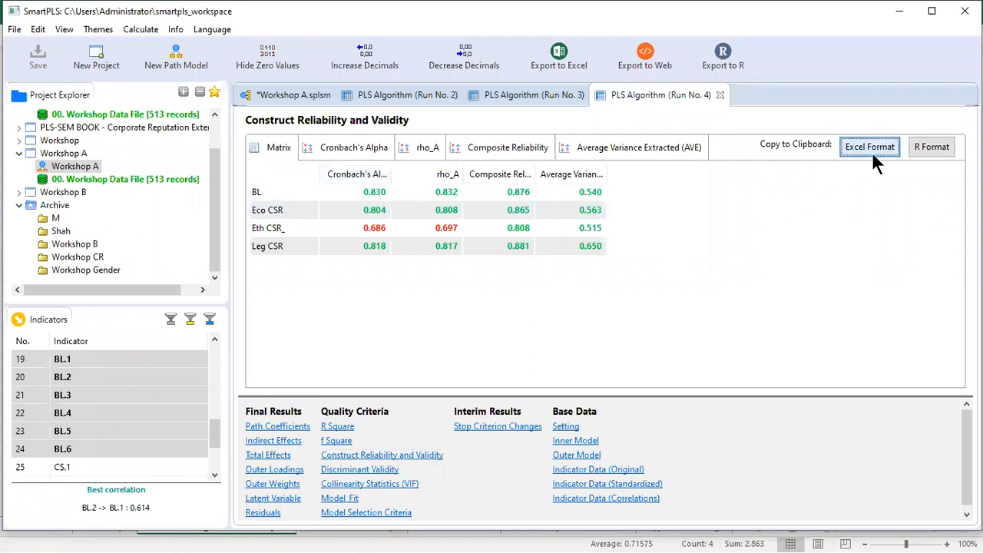
pyautogui.press('alt')
pyautogui.press('alt')
pyautogui.hotkey('alt', 'Tab')
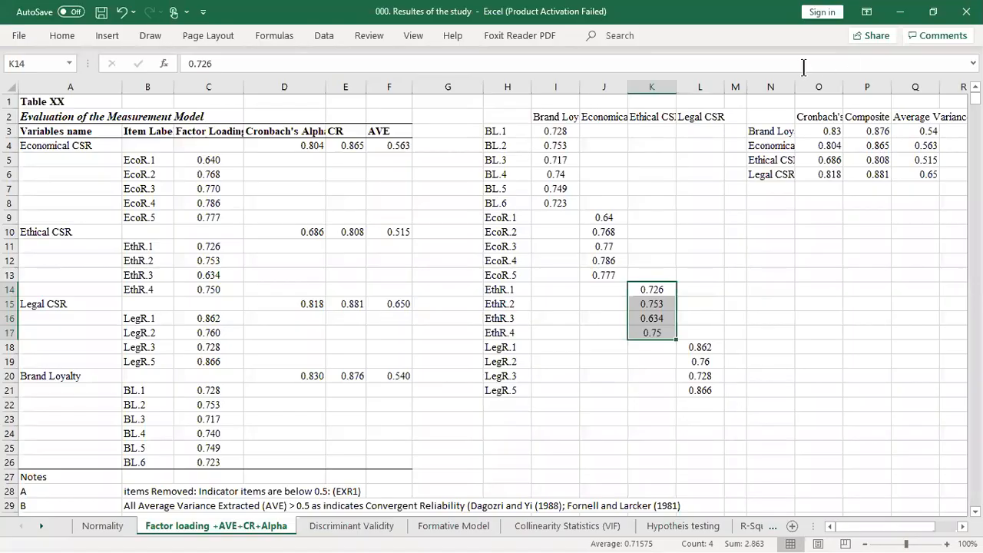
pyautogui.click(781, 86)
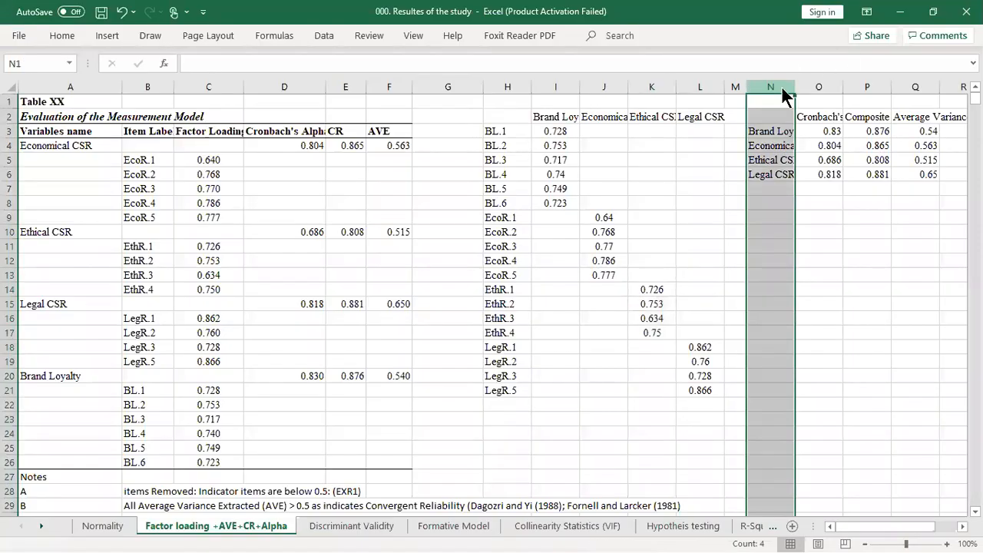
pyautogui.hotkey('ctrl', 'v')
pyautogui.click(530, 324)
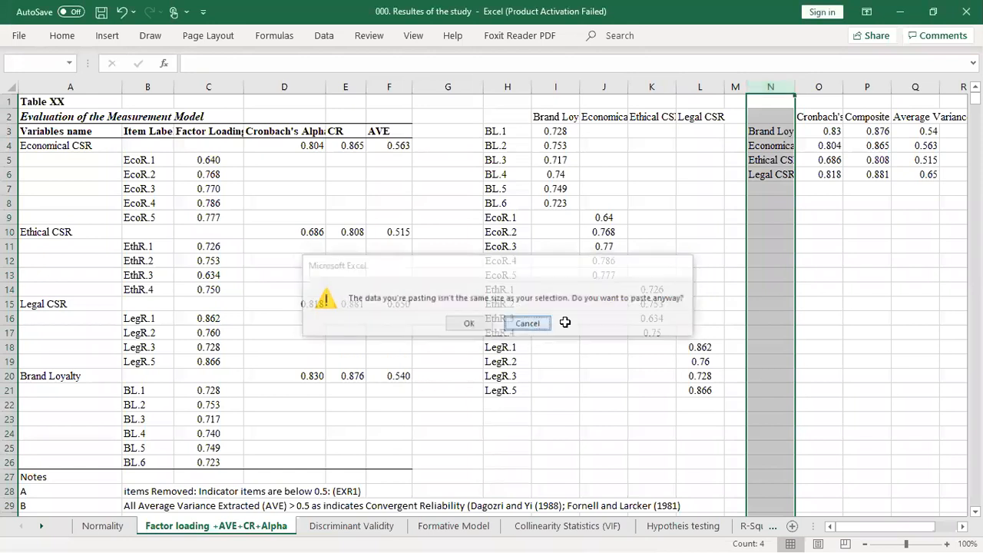
# Step: Paste the copied reliability and validity matrix at cell N2, over the existing reliability block
pyautogui.click(761, 116)
pyautogui.hotkey('ctrl', 'v')
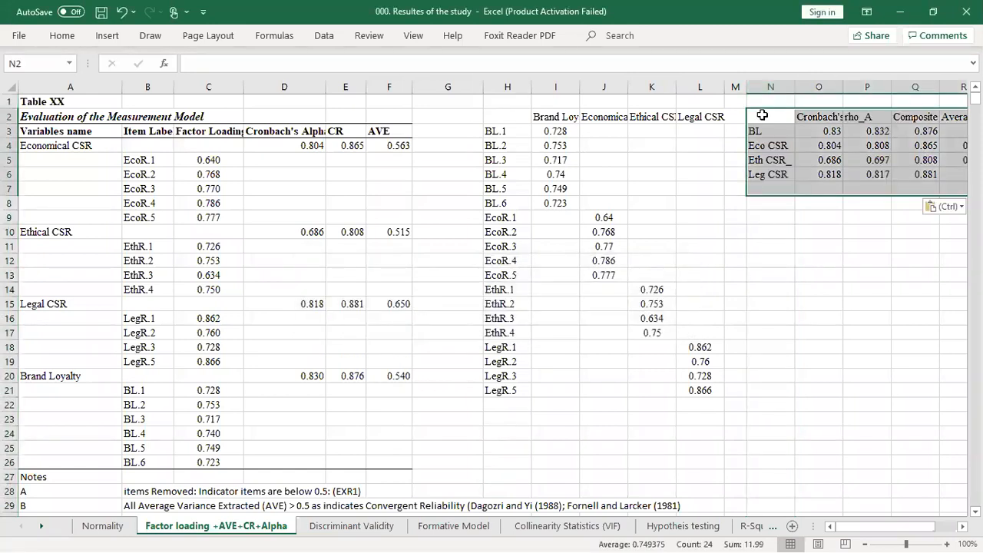
pyautogui.click(866, 217)
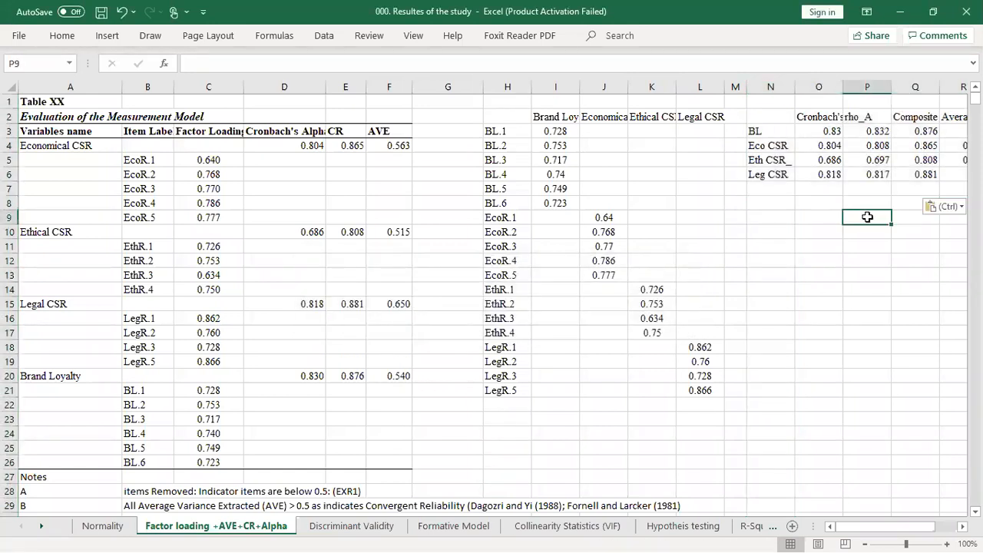
# Step: Delete the rho_A column (column P) from the pasted reliability and validity matrix
pyautogui.click(856, 86)
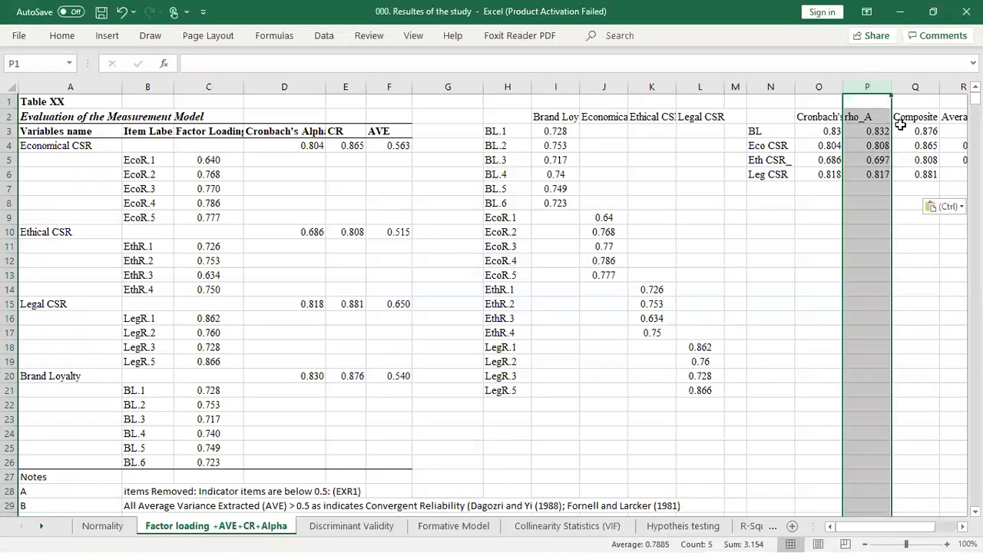
pyautogui.click(878, 184)
pyautogui.moveTo(825, 121); pyautogui.dragTo(833, 177)
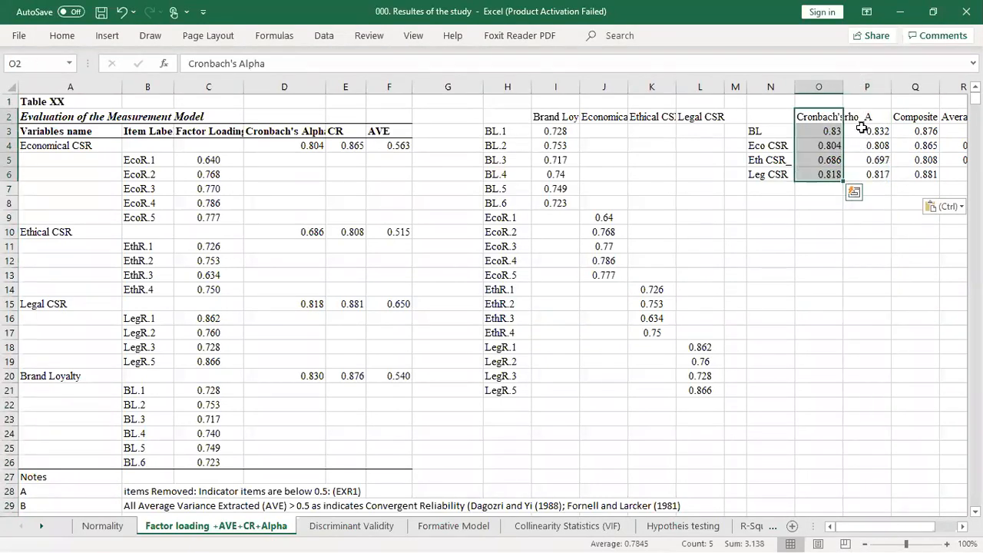
pyautogui.moveTo(858, 115); pyautogui.dragTo(867, 175)
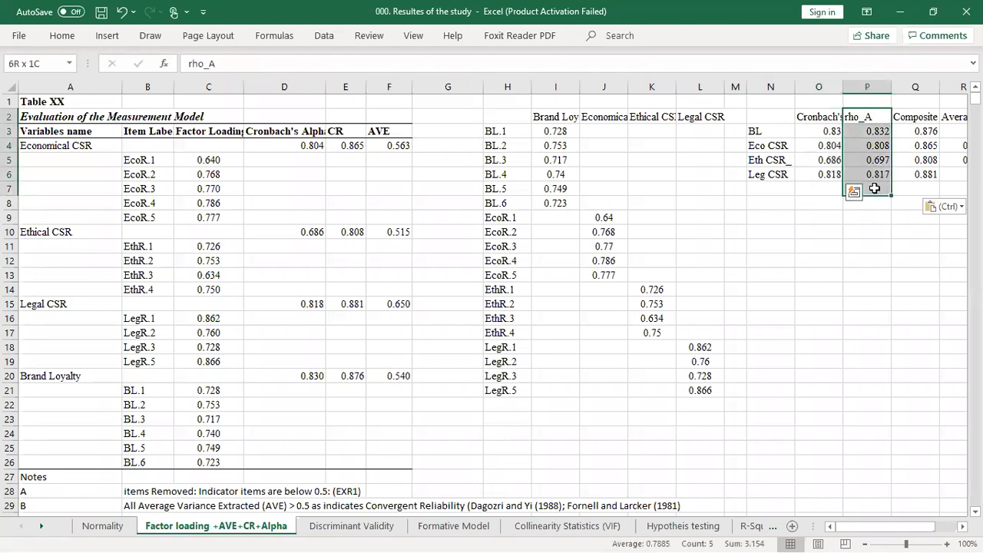
pyautogui.click(870, 81)
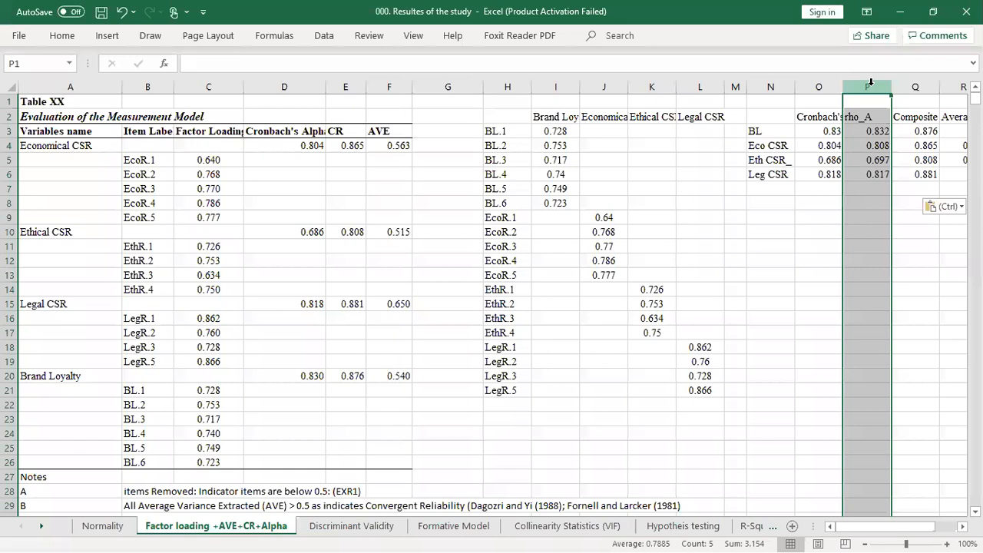
pyautogui.hotkey('ctrl', '-')
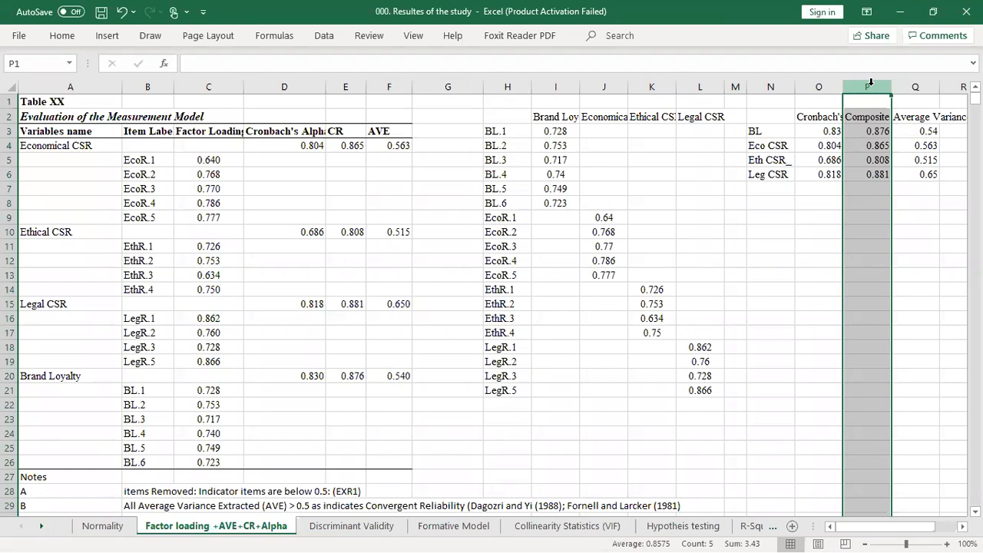
# Step: Copy the BL row's Cronbach's alpha, composite reliability and average variance extracted values from O3:Q3
pyautogui.click(822, 130)
pyautogui.moveTo(820, 126); pyautogui.dragTo(857, 140)
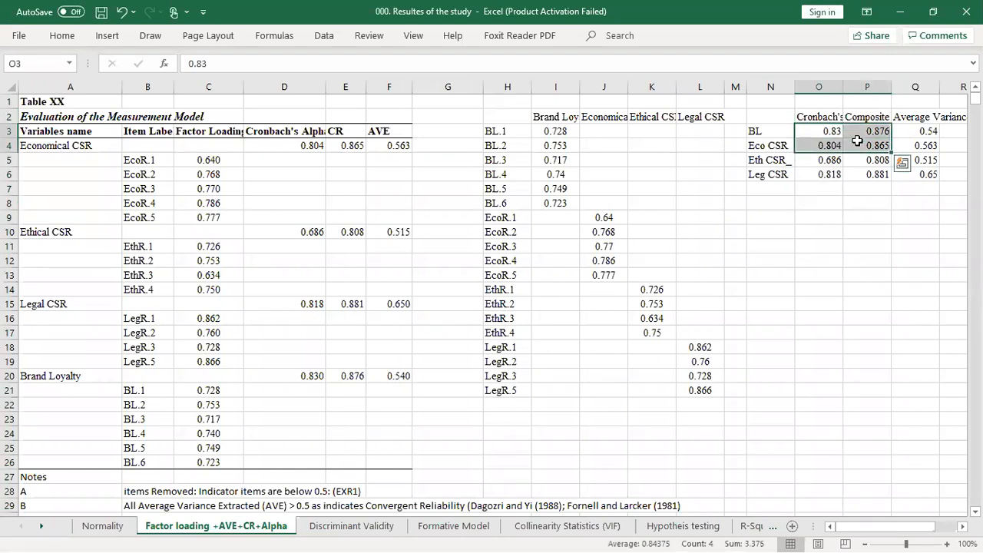
pyautogui.scroll(6, 857, 141)
pyautogui.scroll(5, 871, 214)
pyautogui.click(847, 187)
pyautogui.press('Up')
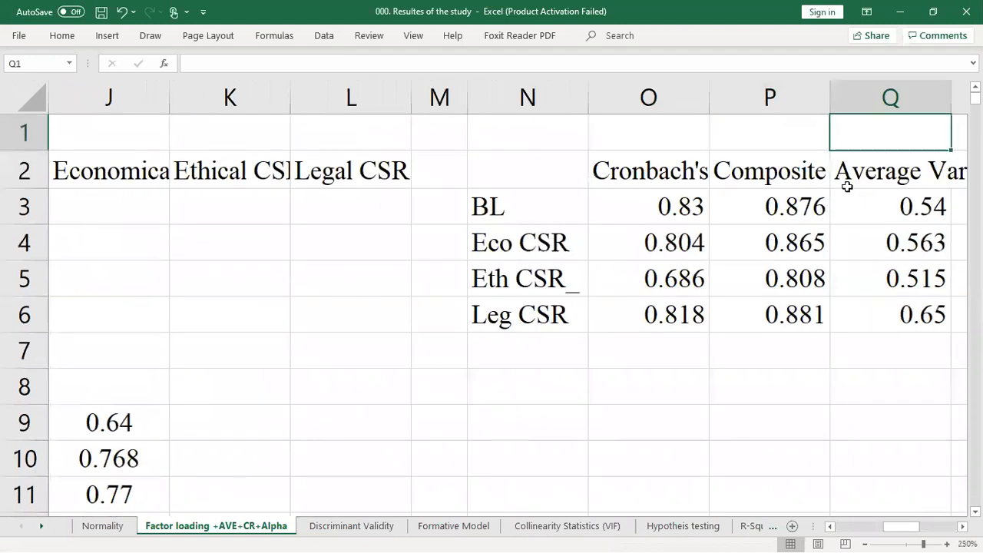
pyautogui.press('Right')
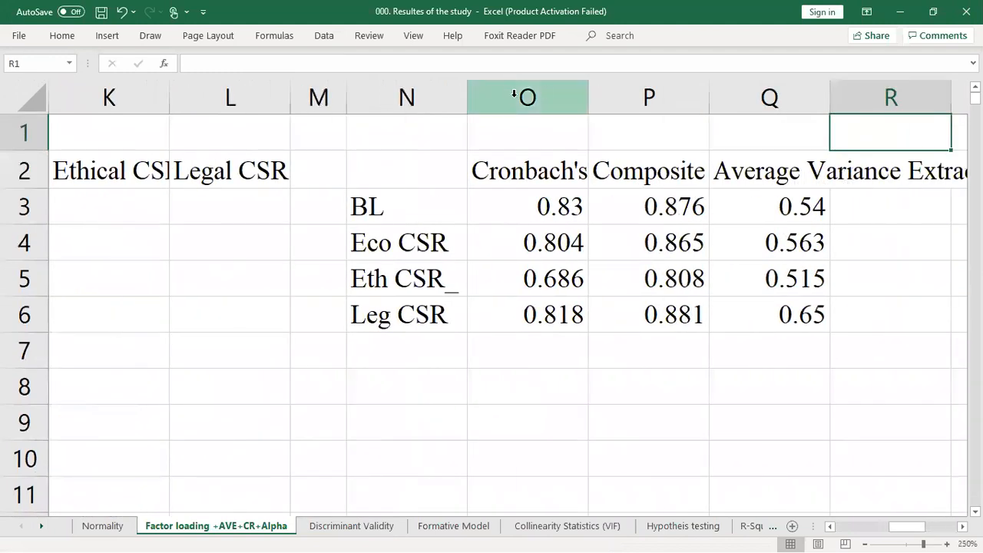
pyautogui.click(401, 208)
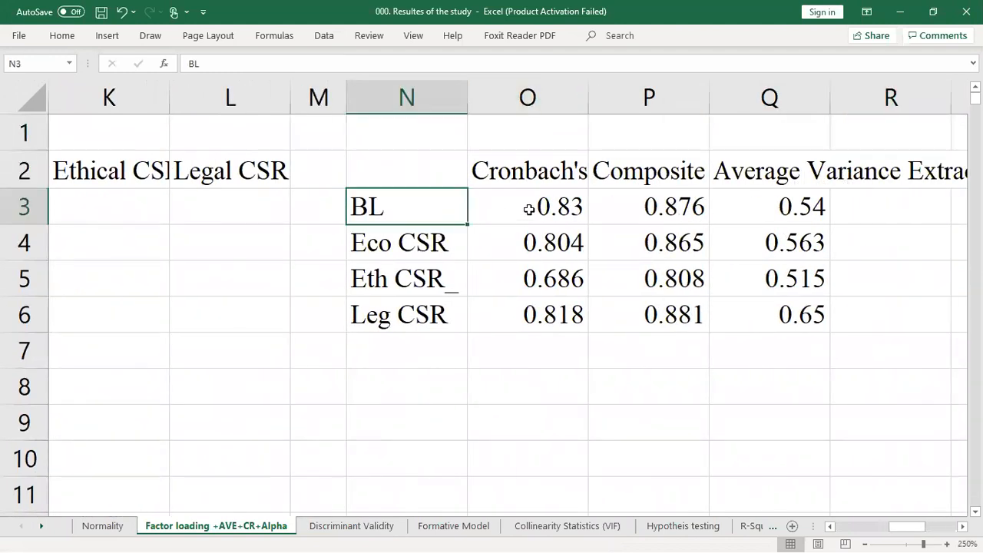
pyautogui.click(529, 209)
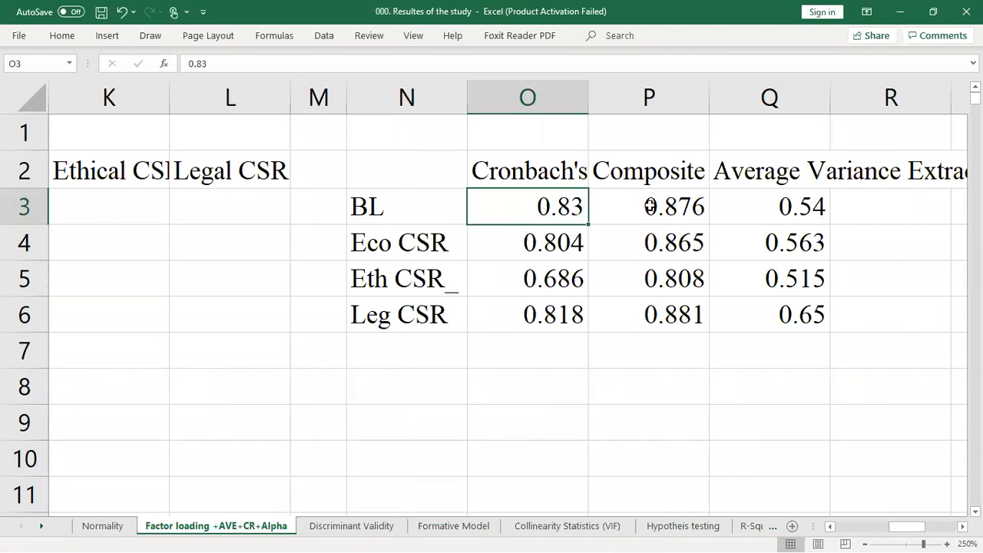
pyautogui.moveTo(553, 201); pyautogui.dragTo(719, 225)
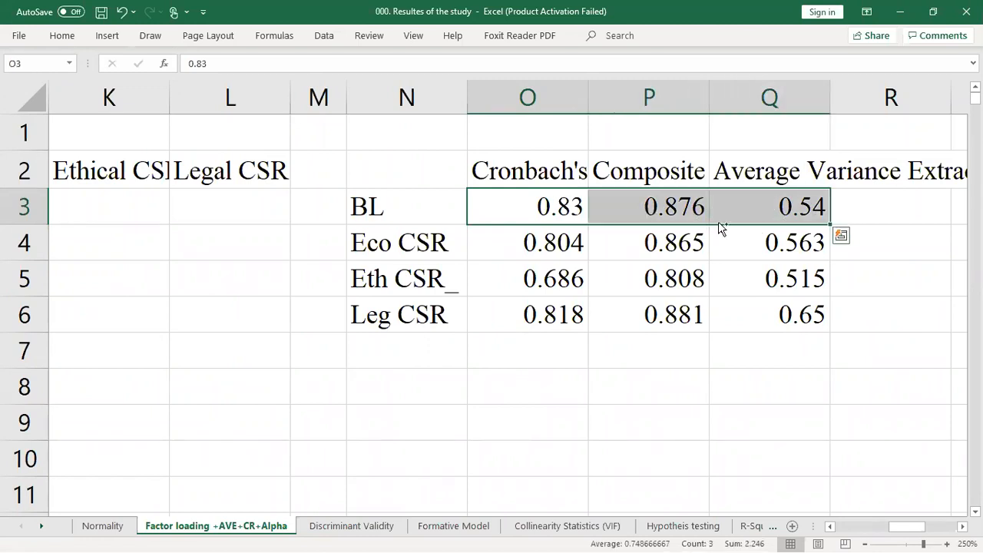
pyautogui.hotkey('ctrl', 'c')
# Step: Paste the copied BL reliability values into D21:F21, directly below the Brand Loyalty row of the measurement model table
pyautogui.click(713, 370)
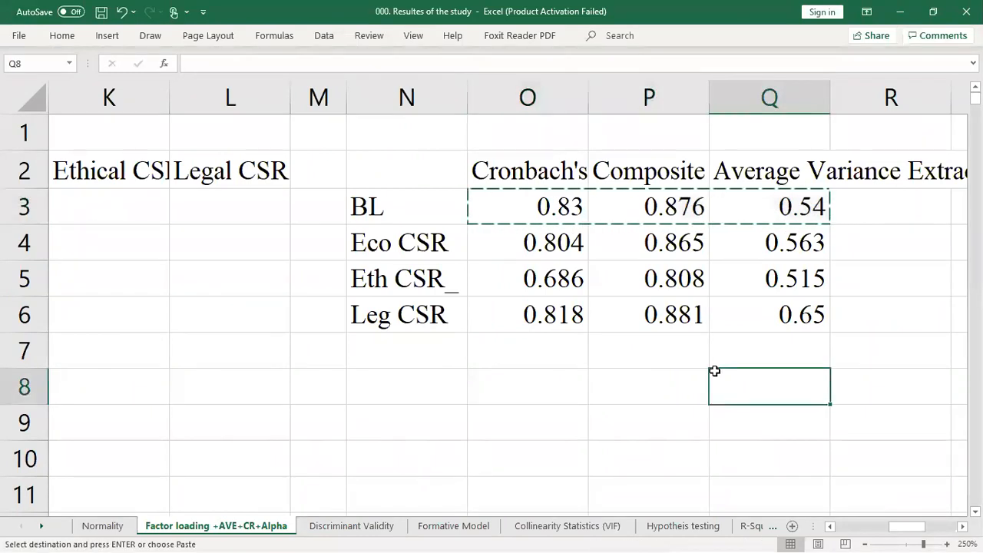
pyautogui.hotkey('ctrl', 'Left')
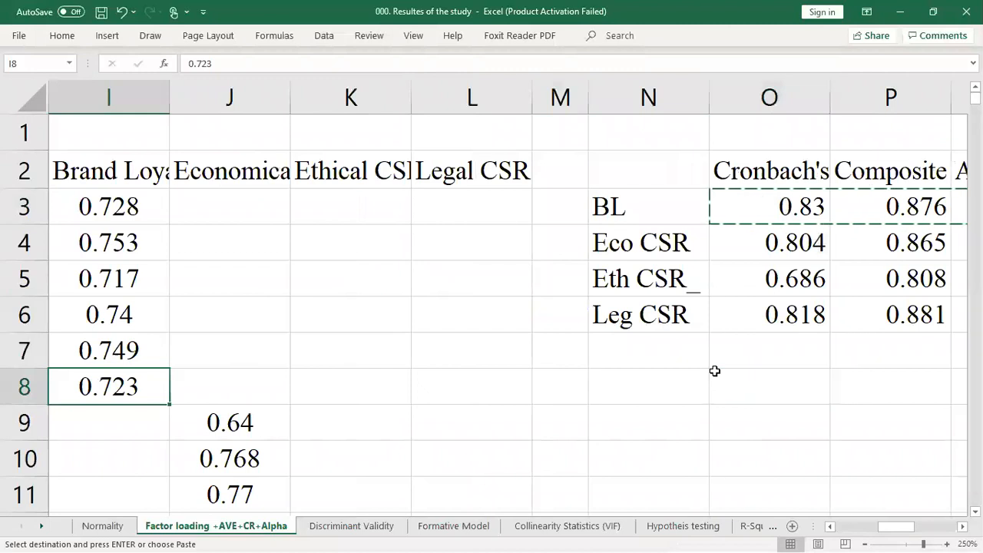
pyautogui.hotkey('ctrl', 'Left')
pyautogui.hotkey('ctrl', 'Left')
pyautogui.hotkey('ctrl', 'Left')
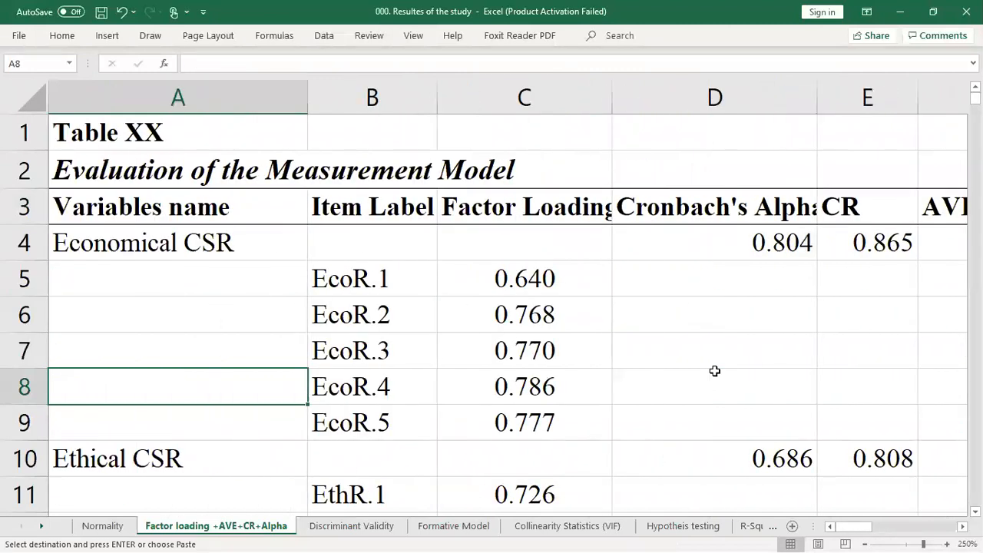
pyautogui.scroll(-5, 779, 366)
pyautogui.scroll(-2, 755, 353)
pyautogui.scroll(2, 752, 343)
pyautogui.click(747, 282)
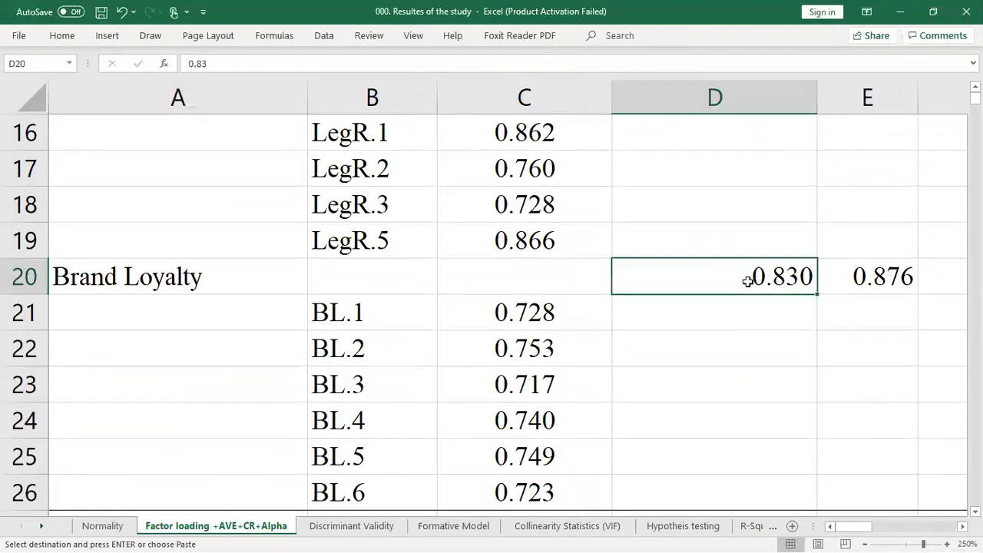
pyautogui.press('Right')
pyautogui.press('Right')
pyautogui.press('Left')
pyautogui.press('Left')
pyautogui.press('Down')
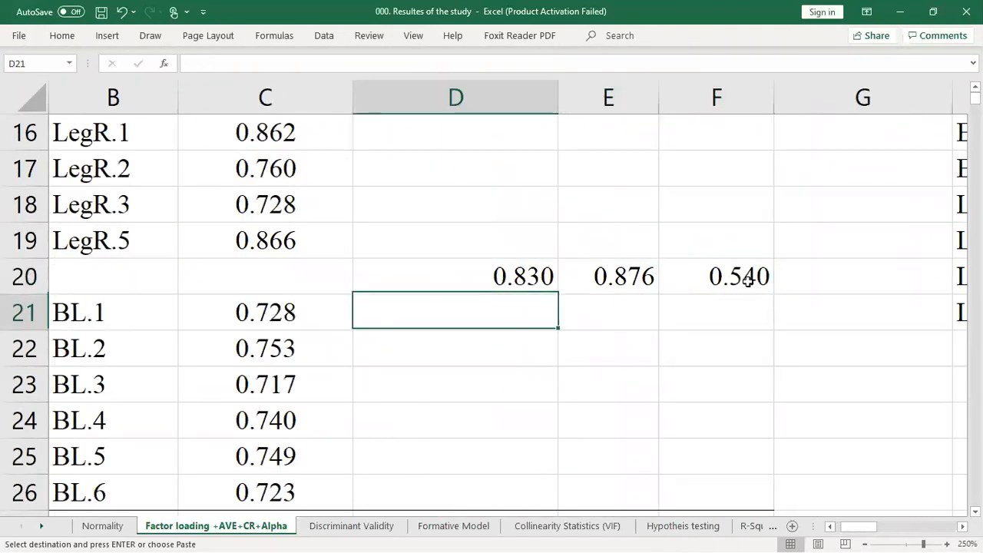
pyautogui.hotkey('ctrl', 'v')
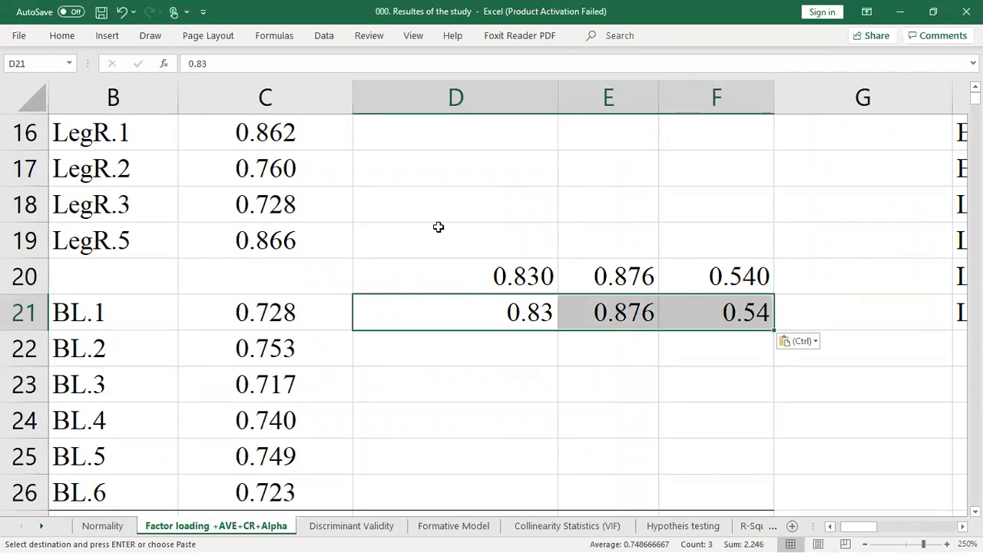
# Step: Review the measurement model table from its column headings down to the notes on the reliability thresholds
pyautogui.scroll(3, 723, 300)
pyautogui.scroll(3, 723, 300)
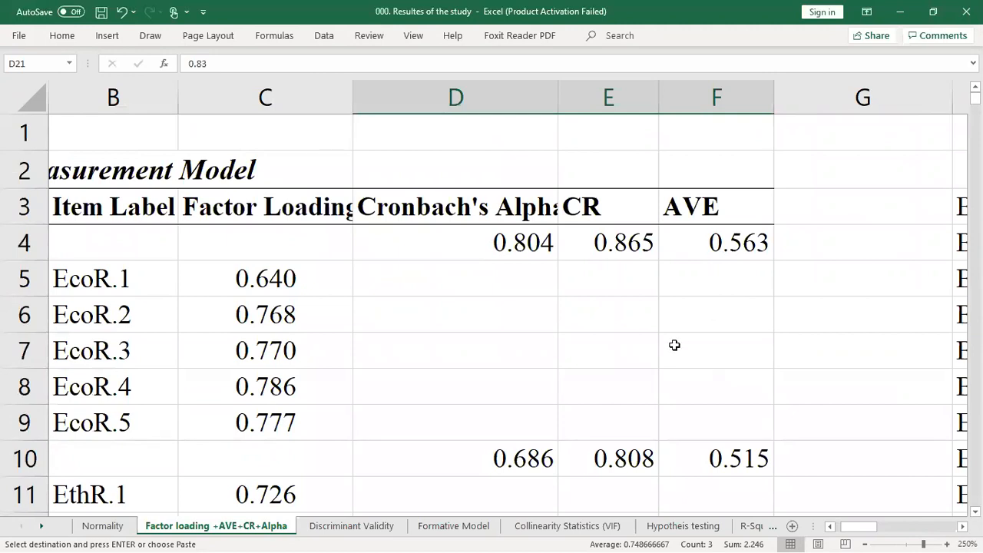
pyautogui.keyDown('ctrl'); pyautogui.scroll(-8, 674, 346); pyautogui.keyUp('ctrl')
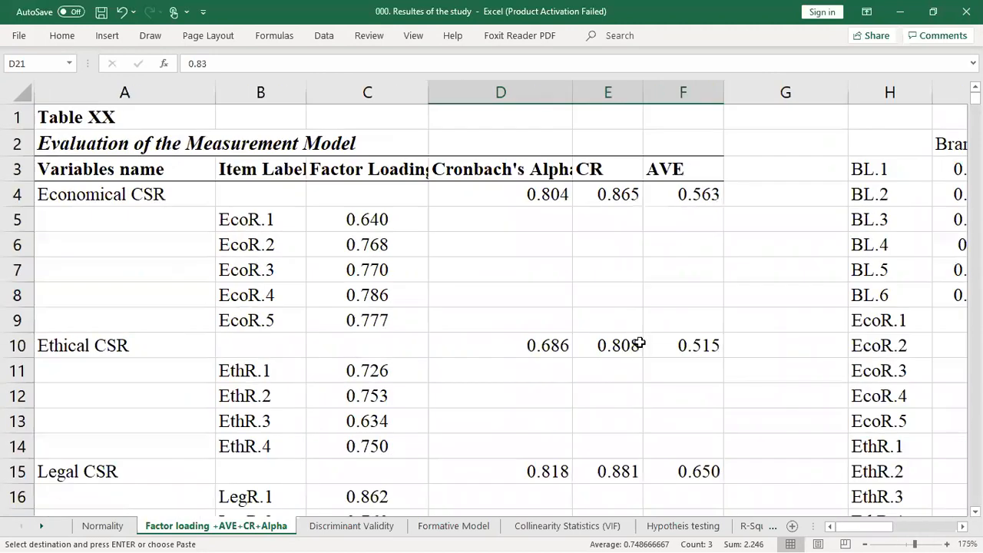
pyautogui.scroll(-5, 412, 315)
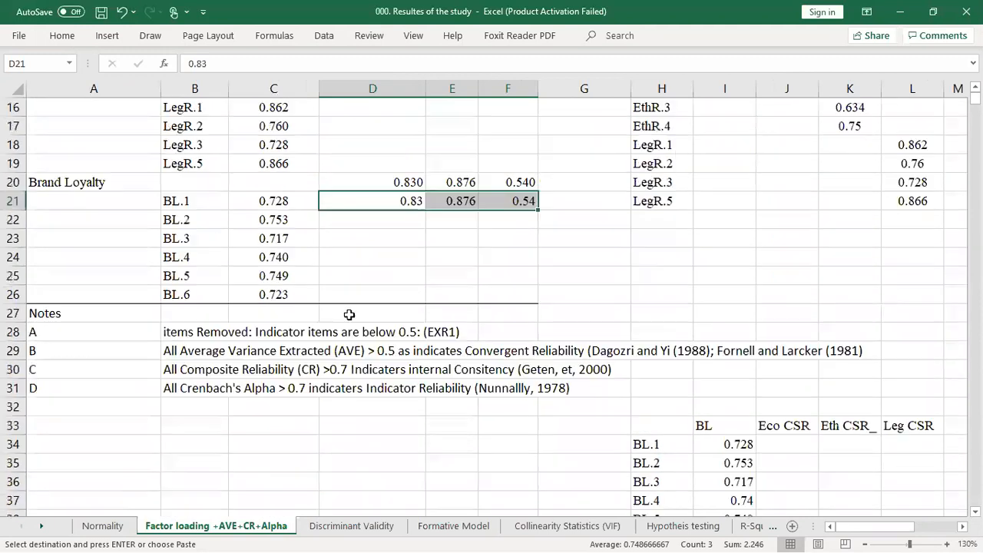
# Step: Open the Word document "000. Reporting the data in Study" and go to Table 4.3, Evaluation of the Measurement Model
pyautogui.click(889, 26)
pyautogui.click(888, 21)
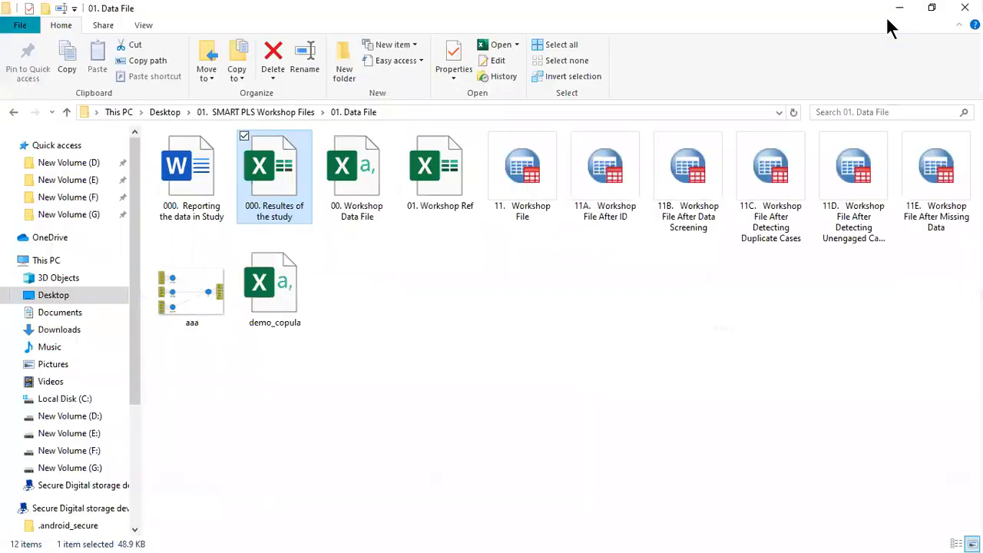
pyautogui.doubleClick(194, 210)
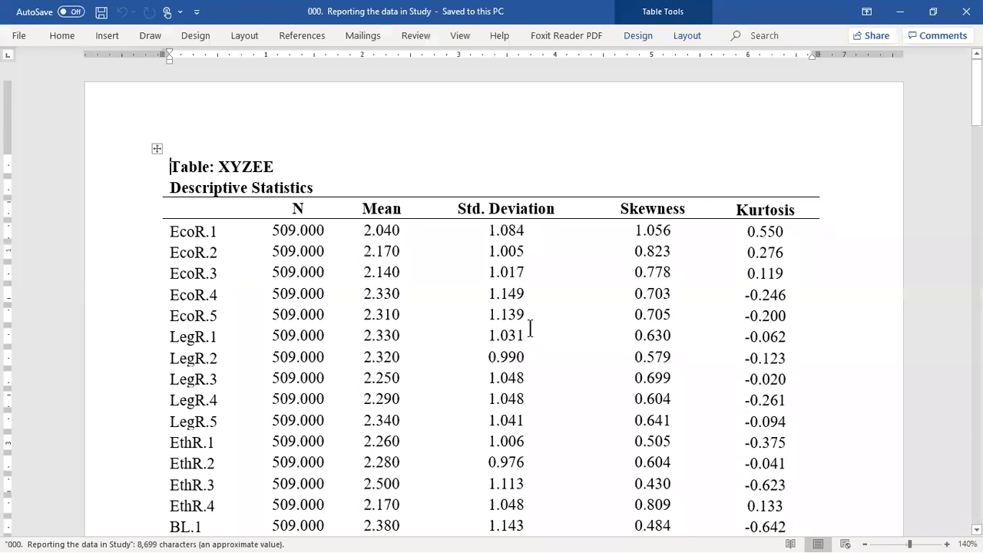
pyautogui.scroll(-2, 553, 346)
pyautogui.scroll(-10, 496, 239)
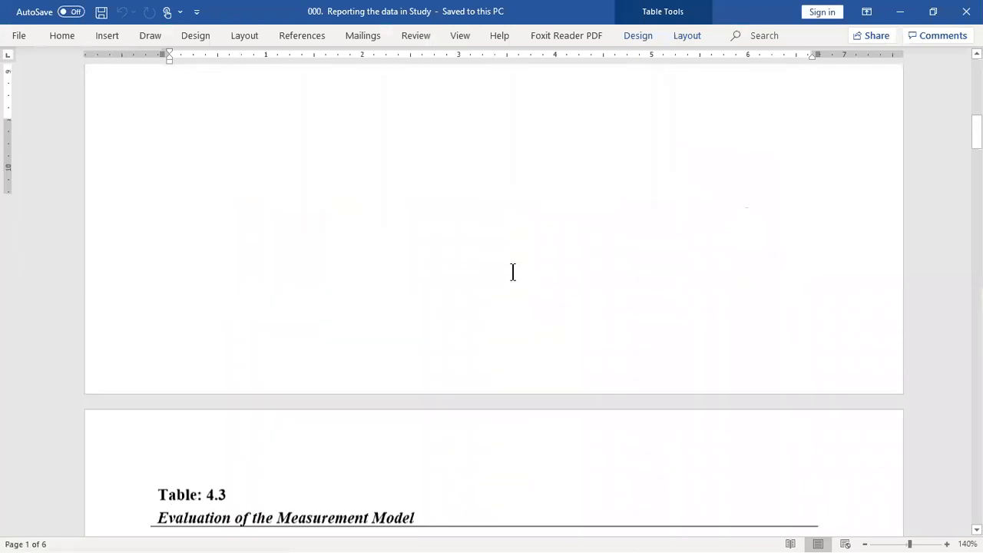
pyautogui.scroll(-9, 512, 271)
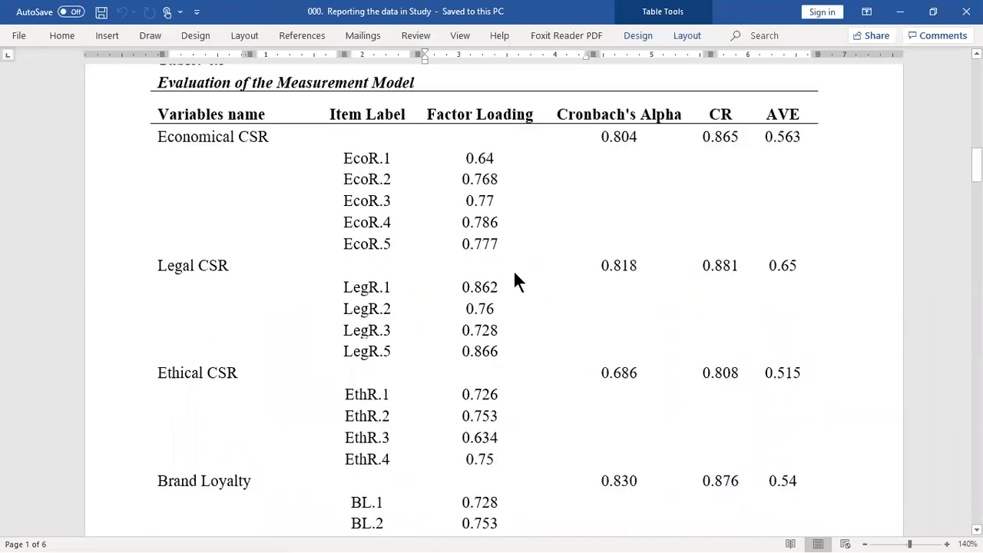
pyautogui.scroll(3, 311, 222)
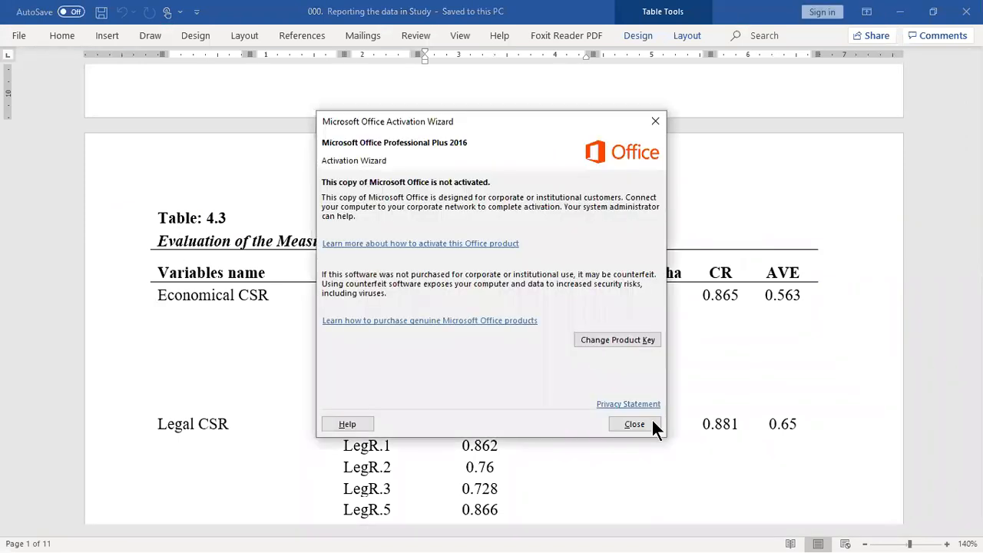
pyautogui.click(649, 421)
pyautogui.click(391, 287)
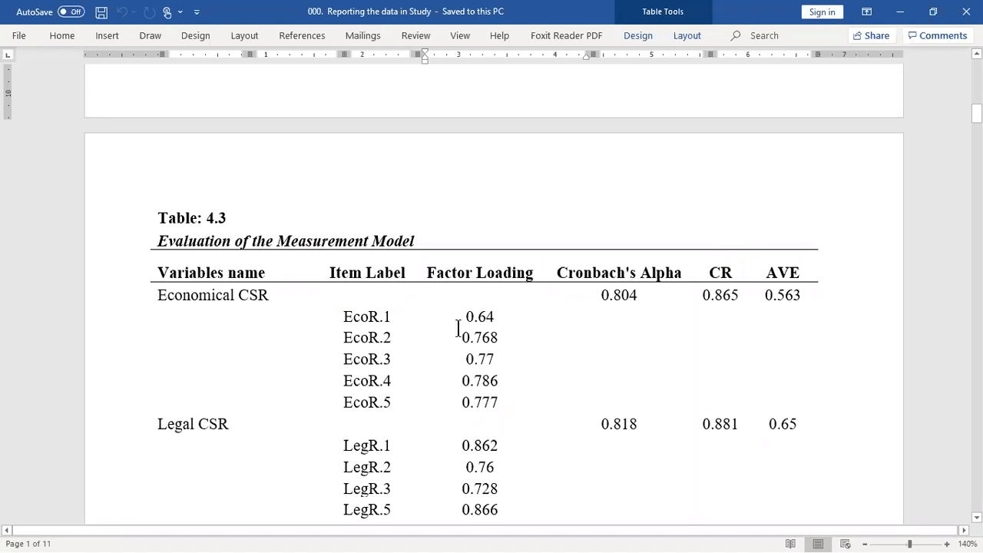
# Step: Examine Table 4.3 and the notes beneath it on removed items and the AVE, composite reliability and Cronbach's alpha thresholds
pyautogui.scroll(-2, 227, 98)
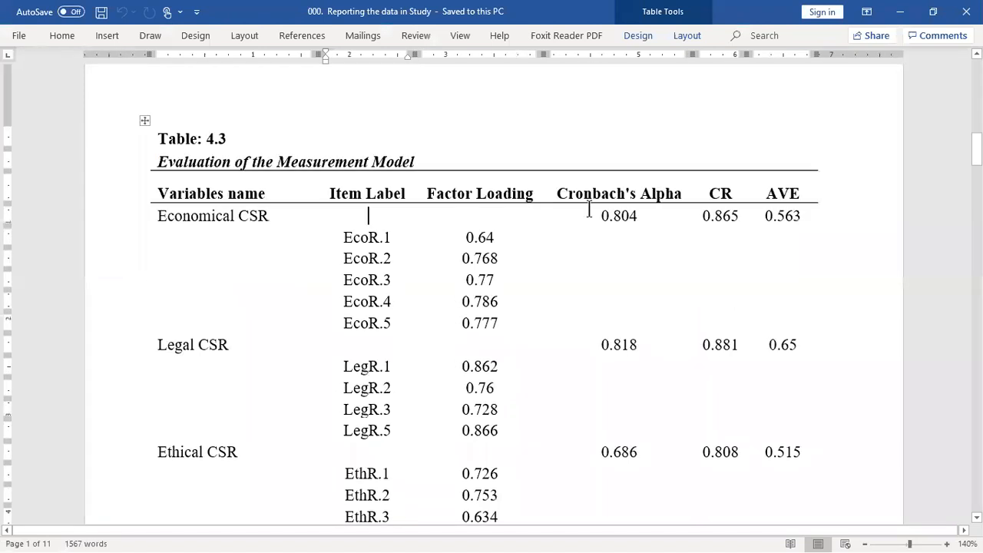
pyautogui.scroll(-3, 606, 270)
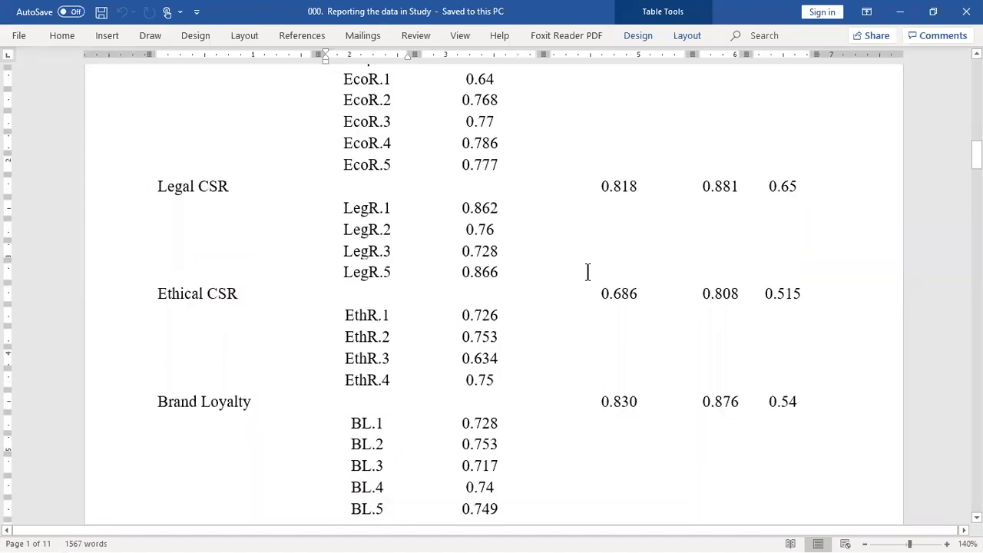
pyautogui.scroll(-6, 588, 272)
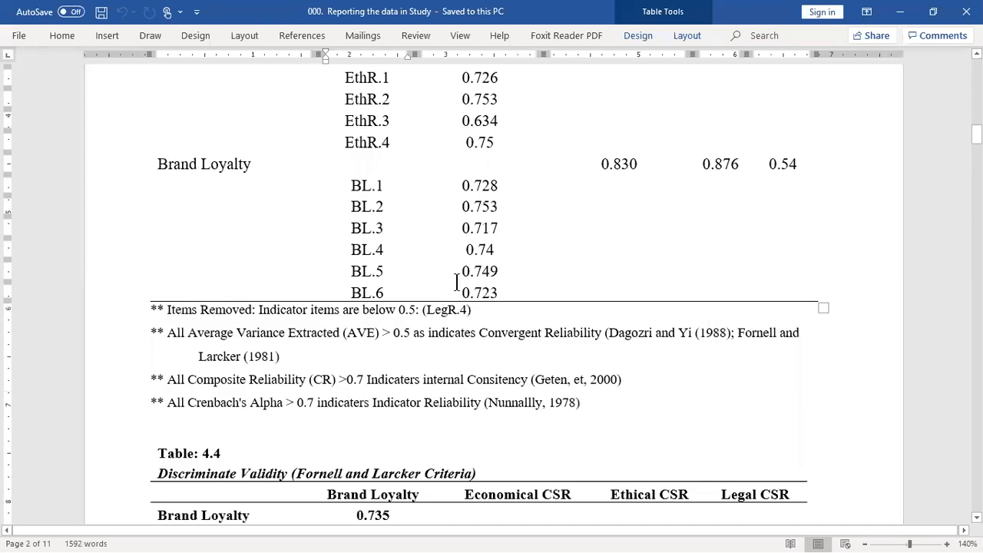
pyautogui.keyDown('ctrl'); pyautogui.scroll(4, 456, 283); pyautogui.keyUp('ctrl')
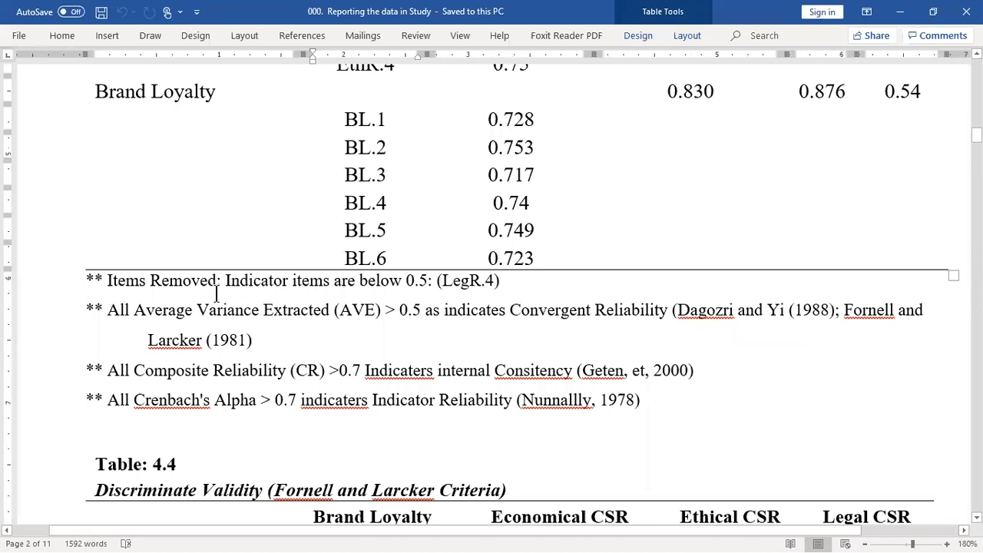
pyautogui.moveTo(429, 273); pyautogui.dragTo(525, 281)
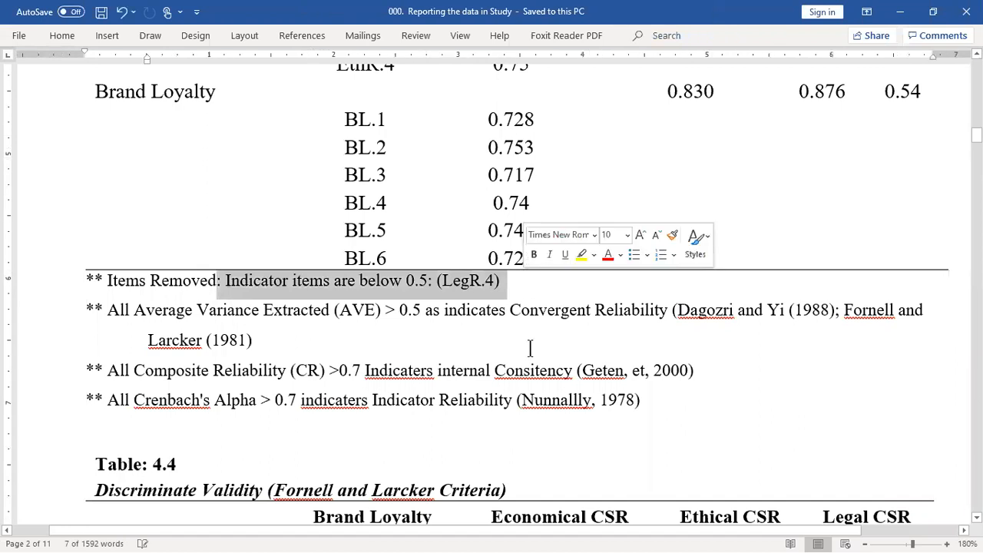
pyautogui.click(390, 291)
pyautogui.moveTo(413, 283); pyautogui.dragTo(370, 286)
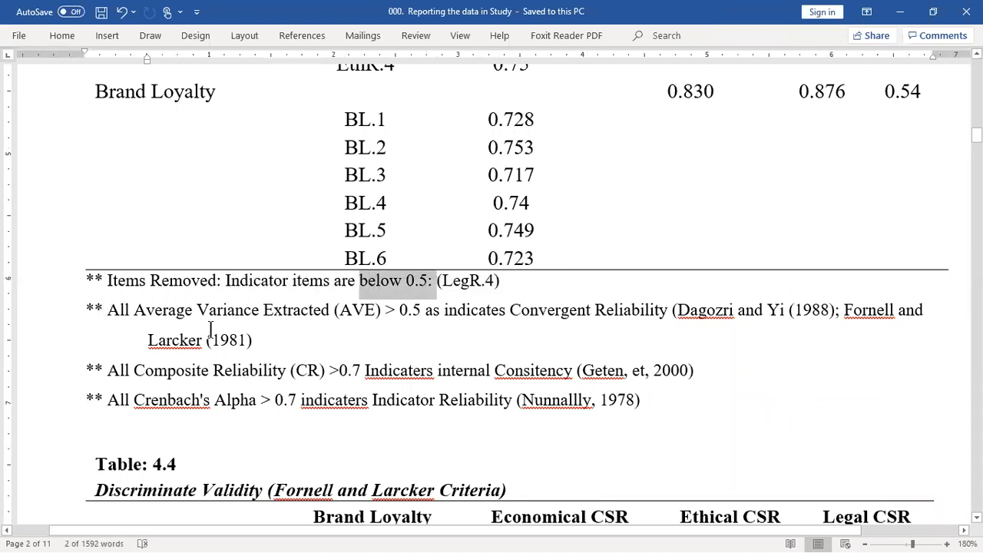
pyautogui.tripleClick(829, 291)
pyautogui.moveTo(830, 294); pyautogui.dragTo(397, 321)
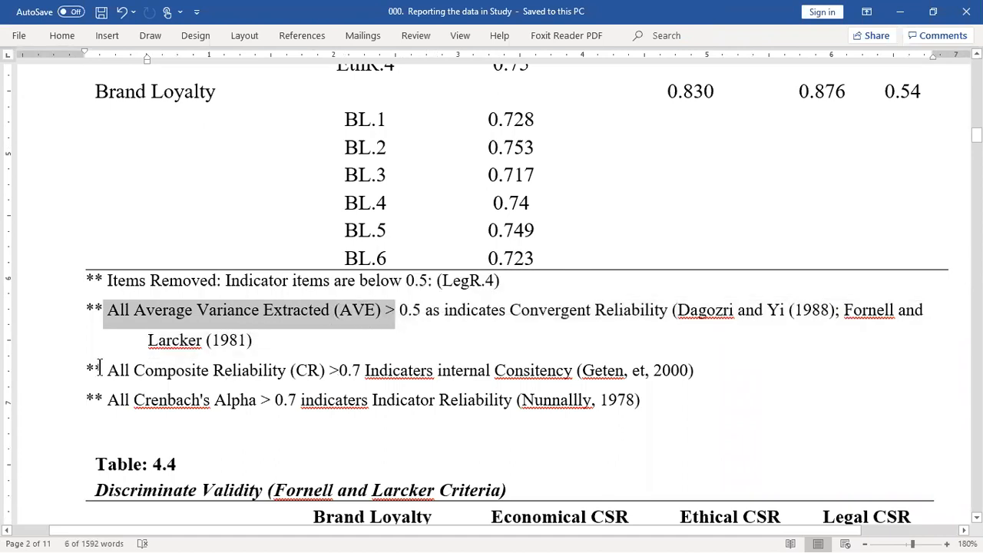
pyautogui.moveTo(187, 376); pyautogui.dragTo(321, 377)
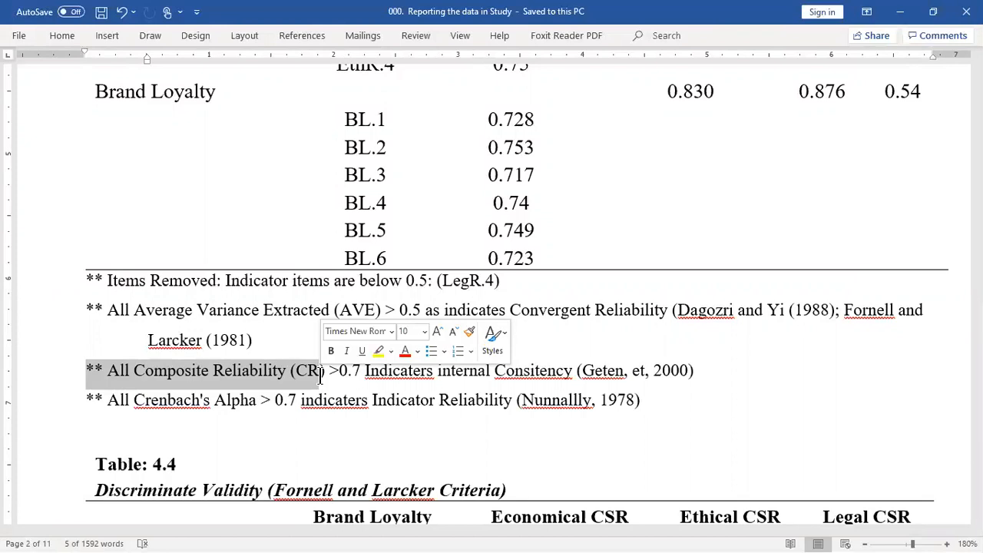
pyautogui.click(599, 368)
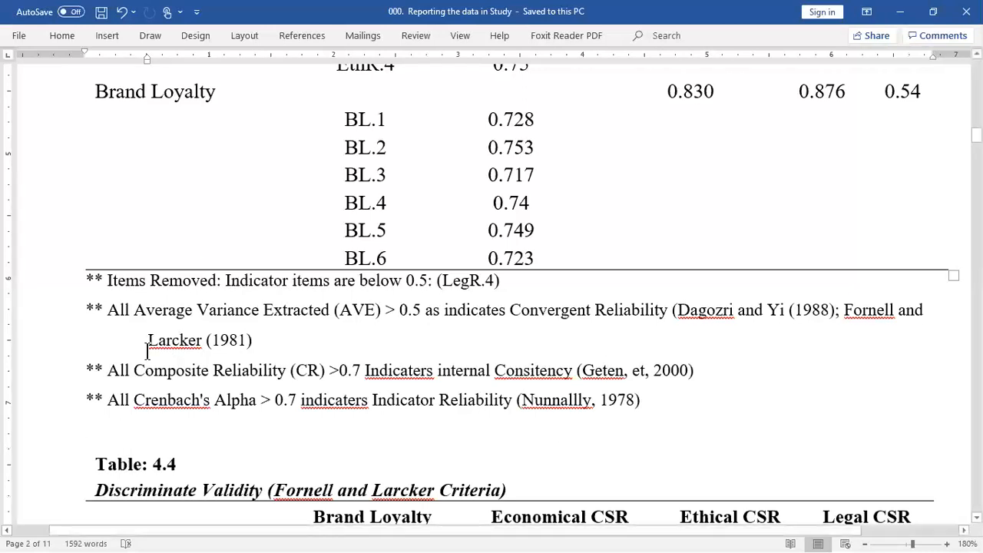
pyautogui.moveTo(108, 369); pyautogui.dragTo(13, 285)
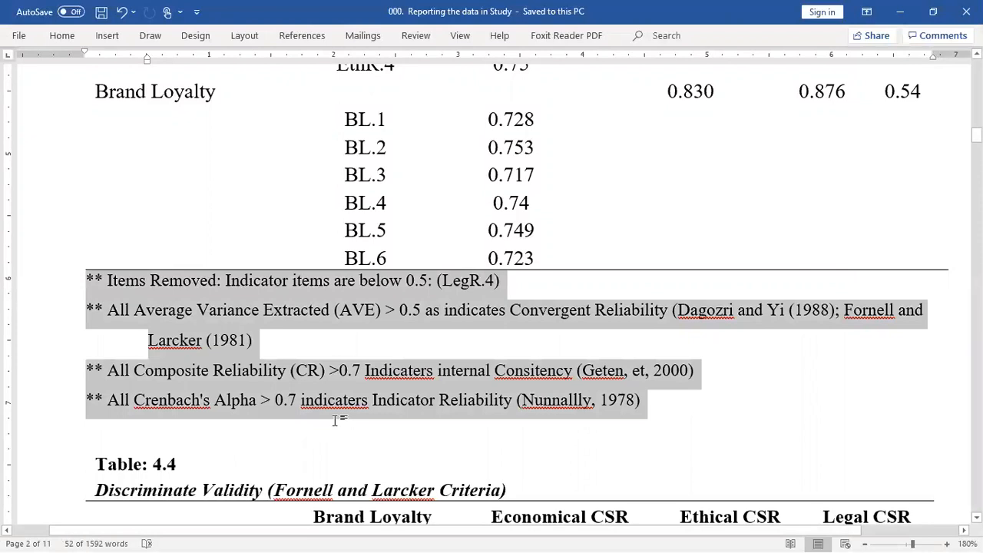
# Step: Switch to the workshop files, show the "03. Suporting file article" folder as large icons, and open the 2019_Hairetal_EBR PDF in Foxit Reader
pyautogui.click(904, 14)
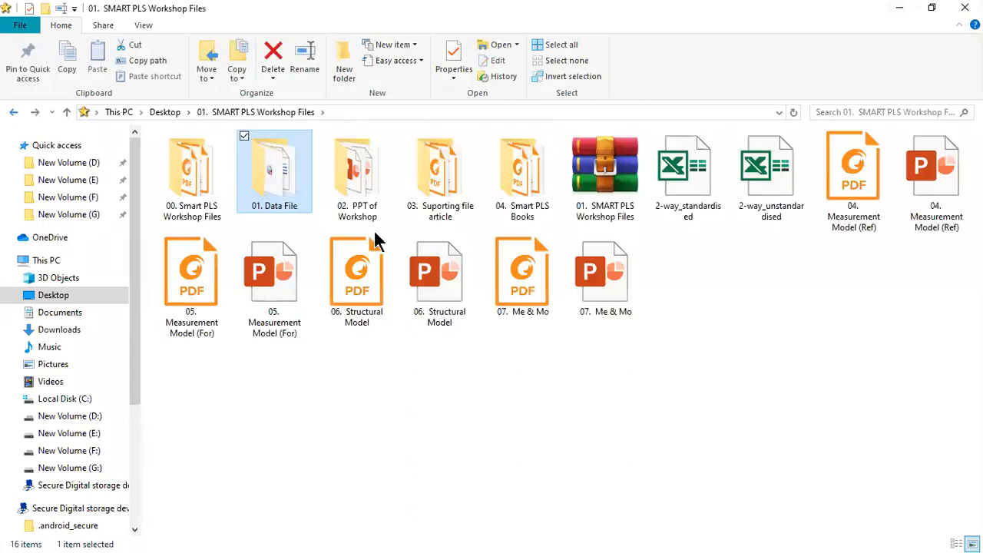
pyautogui.click(346, 177)
pyautogui.click(461, 201)
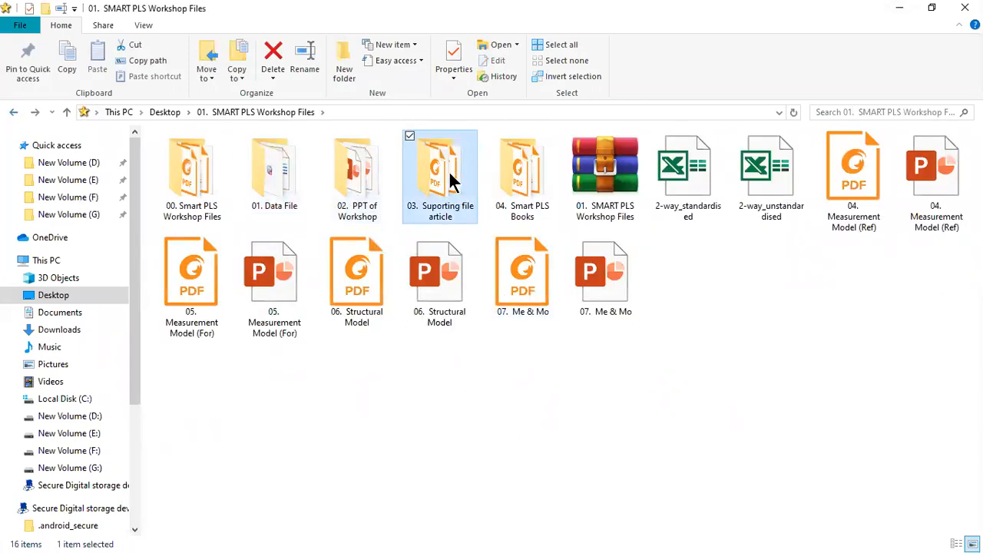
pyautogui.doubleClick(450, 201)
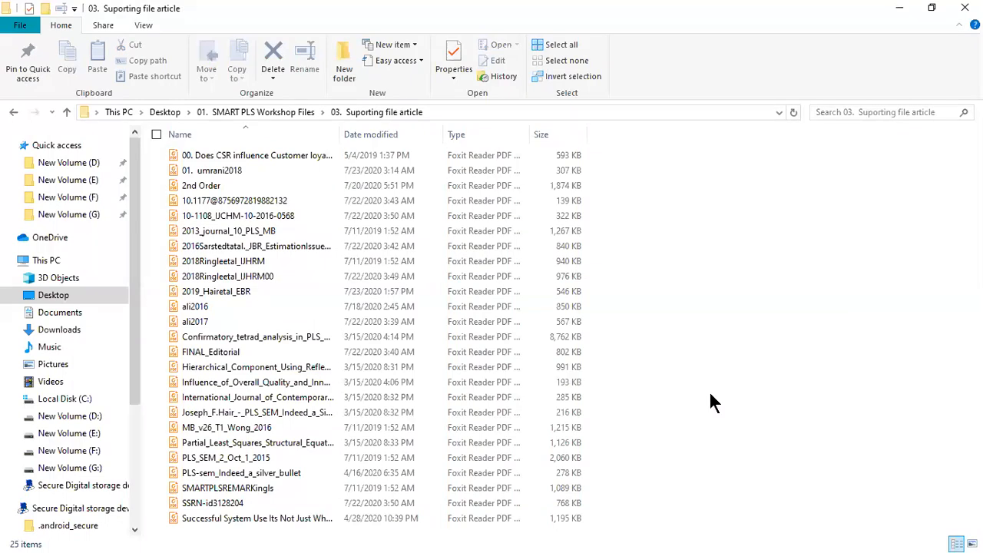
pyautogui.hotkey('ctrl', 'shift', '2')
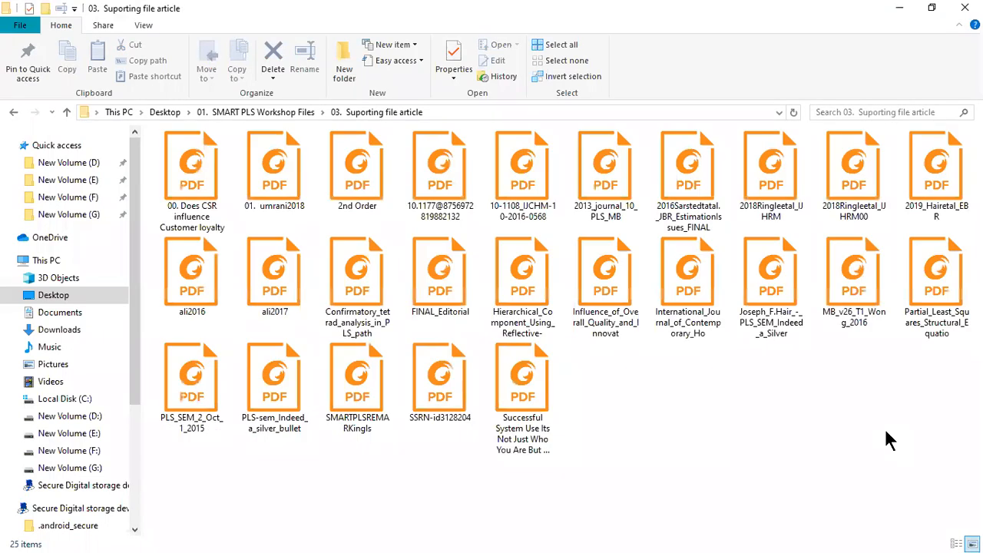
pyautogui.click(935, 184)
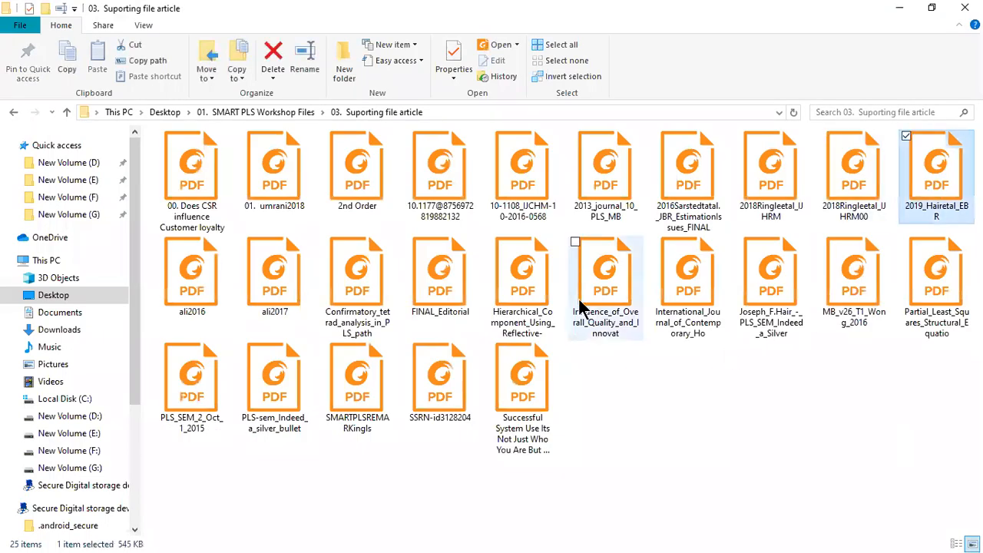
# Step: Look back through the article from its reference list to Table I, Guidelines when using PLS-SEM, on page 15
pyautogui.scroll(-1, 524, 407)
pyautogui.scroll(4, 524, 405)
pyautogui.scroll(-5, 524, 405)
pyautogui.scroll(12, 522, 401)
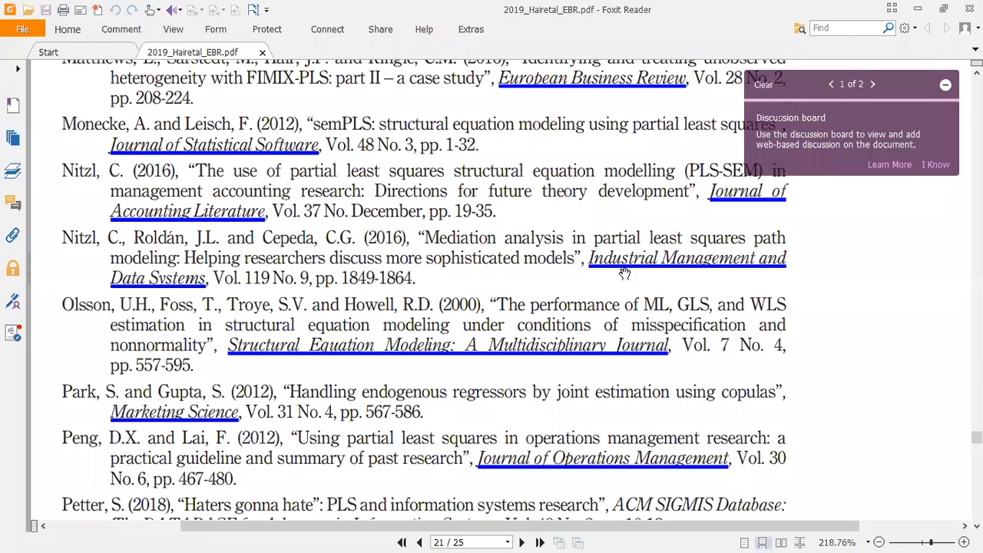
pyautogui.scroll(3, 626, 275)
pyautogui.scroll(15, 627, 277)
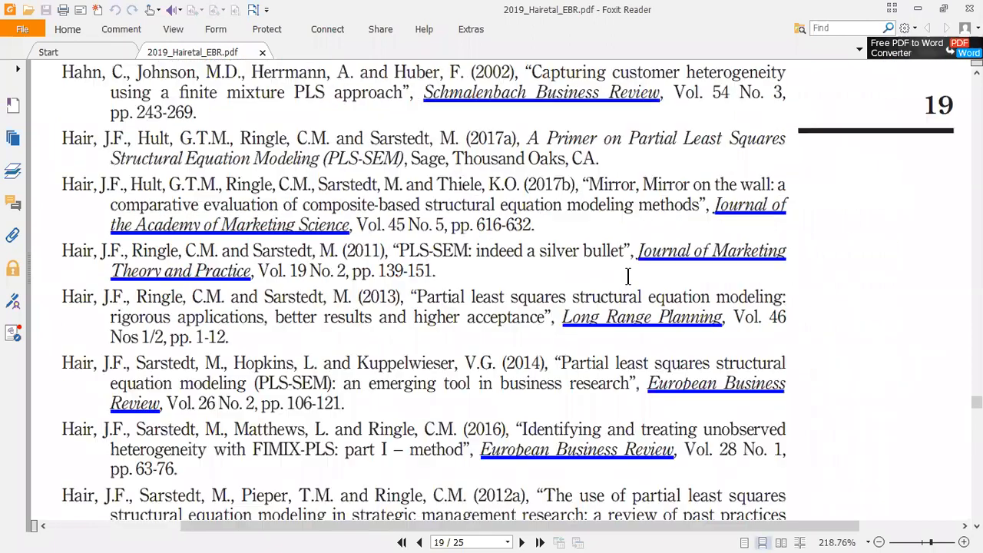
pyautogui.scroll(20, 627, 277)
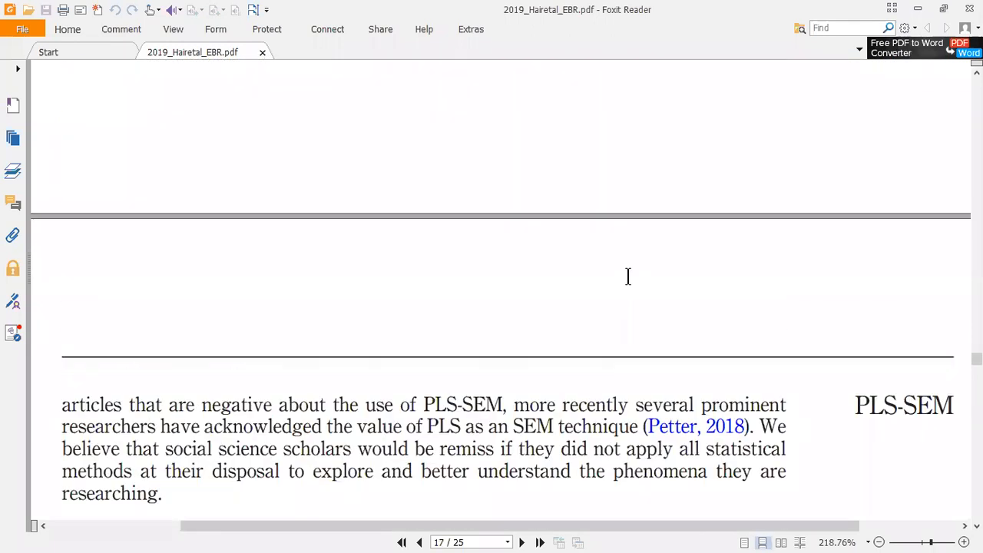
pyautogui.scroll(5, 618, 219)
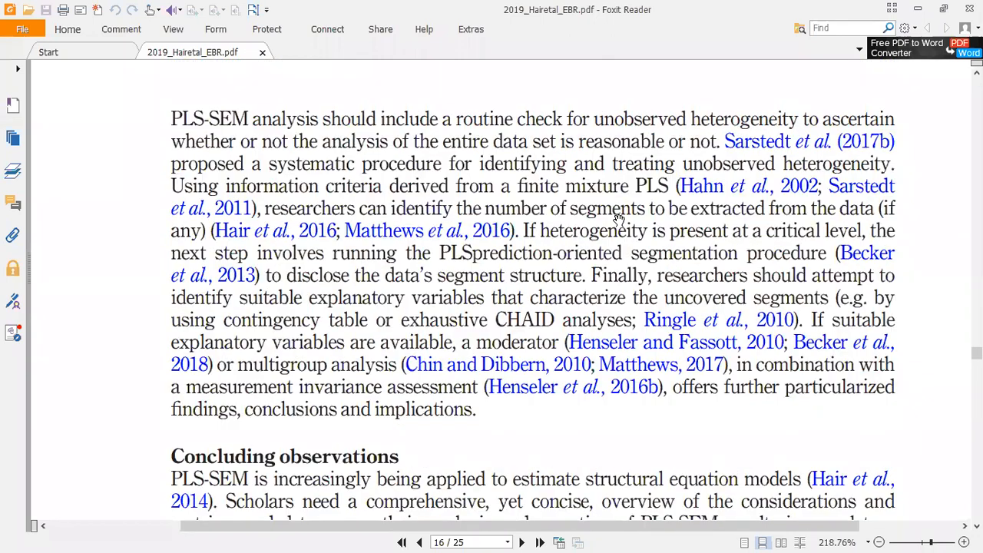
pyautogui.scroll(10, 618, 219)
pyautogui.scroll(8, 595, 281)
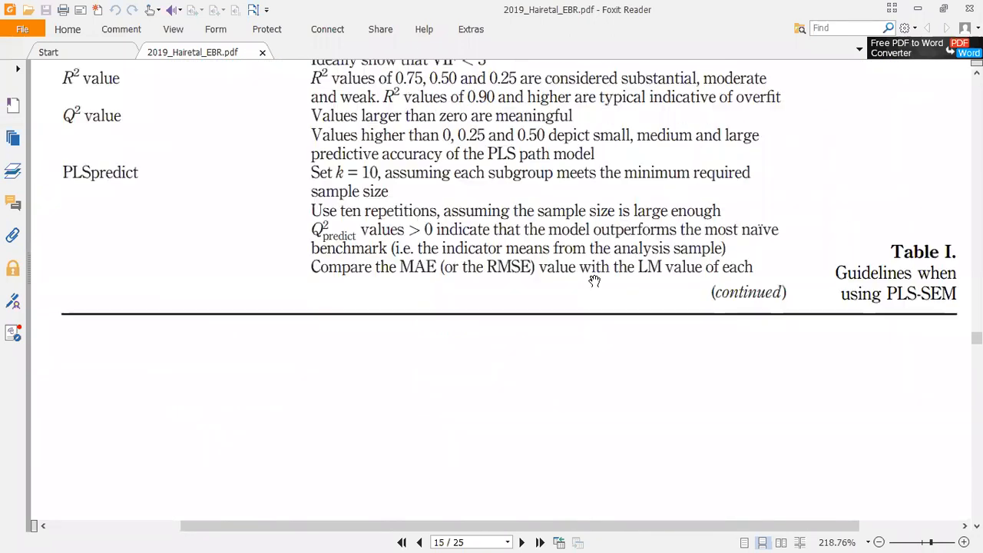
# Step: Examine Table I's criteria for reflective measurement models, formative measurement models and the structural model
pyautogui.scroll(8, 594, 281)
pyautogui.scroll(9, 595, 281)
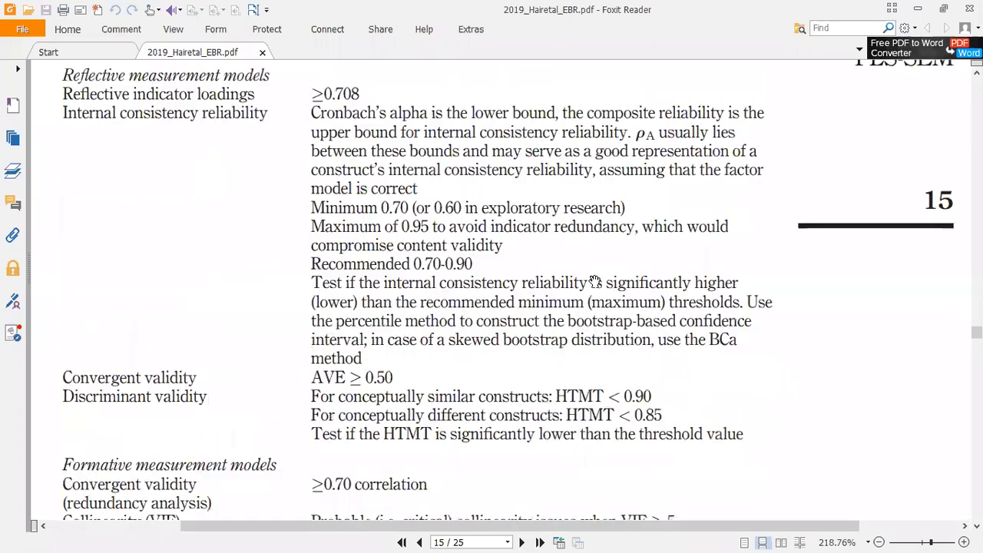
pyautogui.scroll(5, 412, 283)
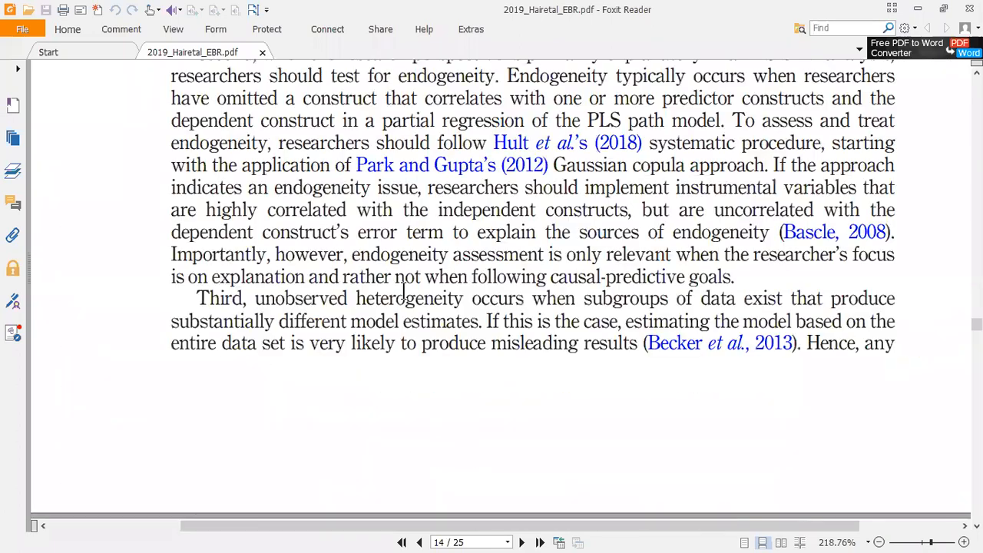
pyautogui.scroll(-6, 240, 168)
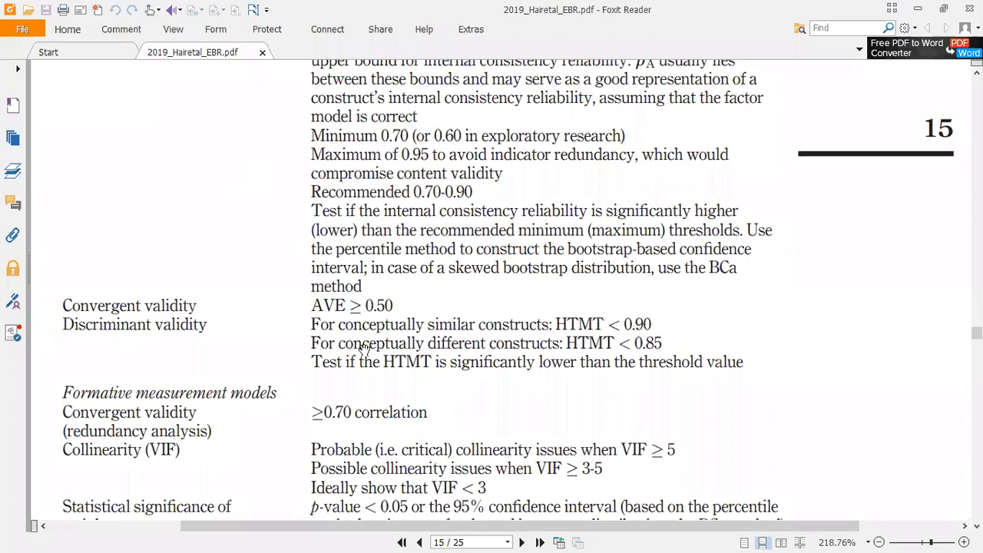
pyautogui.scroll(-5, 615, 434)
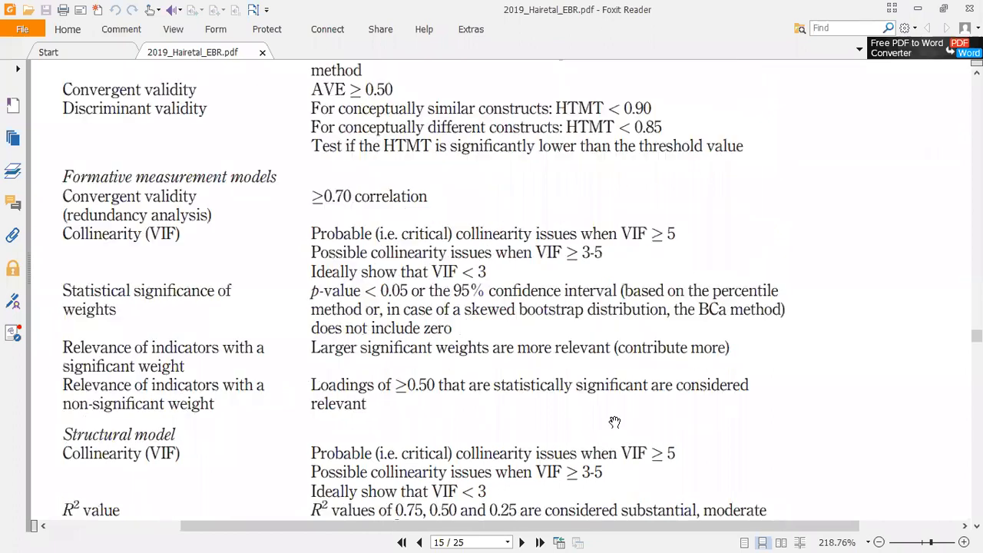
pyautogui.scroll(-6, 486, 446)
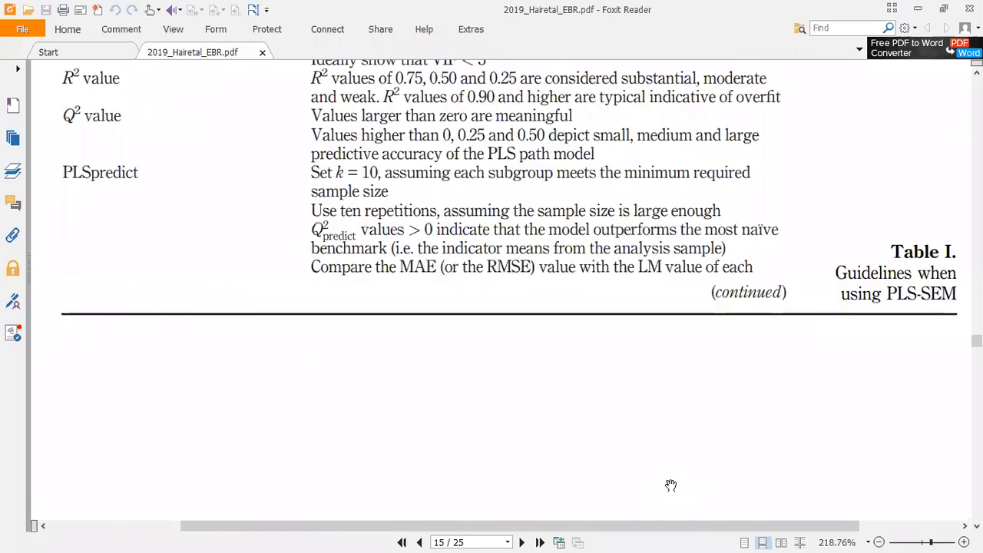
# Step: Look back through the article from Table I to the "Assessing reflective measurement models" section on page 8
pyautogui.scroll(10, 653, 451)
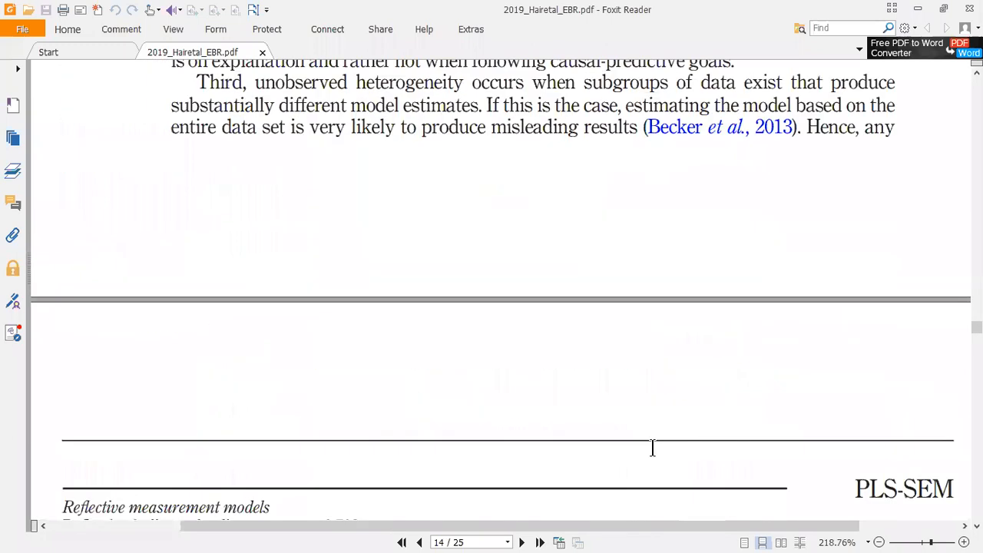
pyautogui.scroll(8, 652, 447)
pyautogui.scroll(-10, 653, 452)
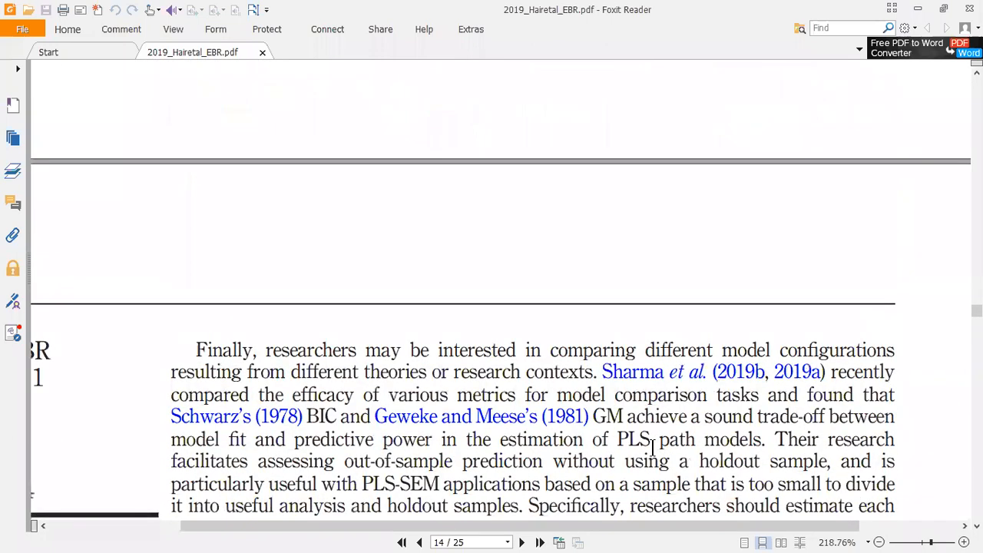
pyautogui.scroll(15, 653, 451)
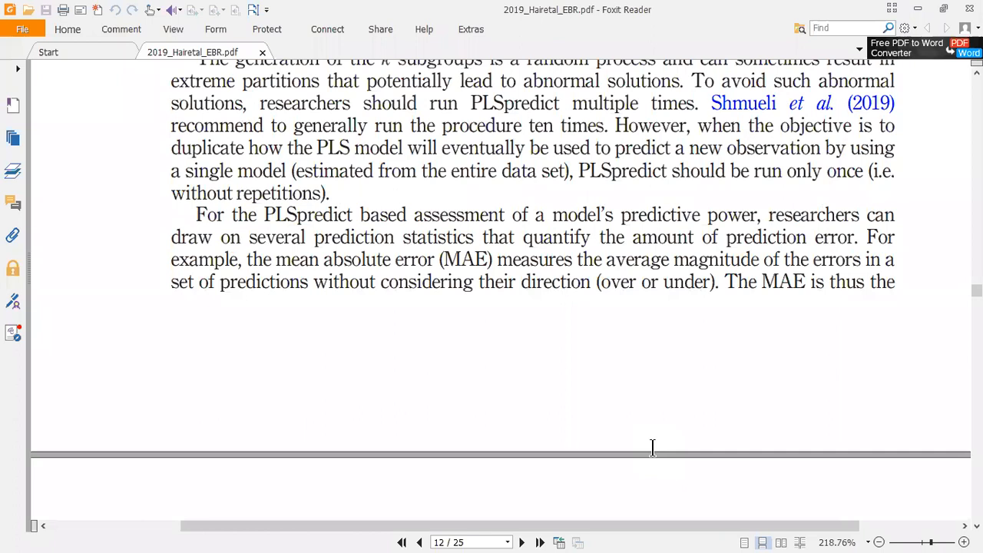
pyautogui.scroll(7, 652, 448)
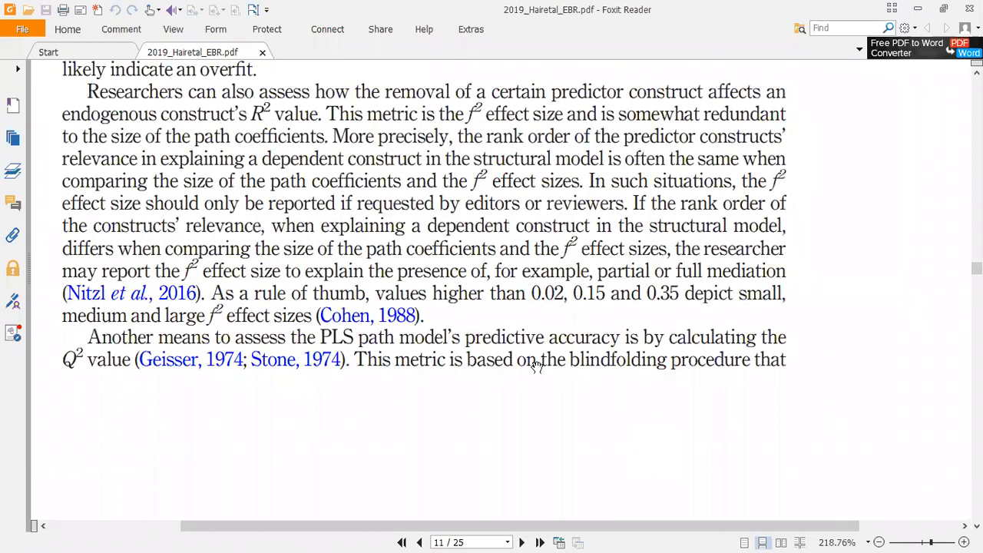
pyautogui.scroll(10, 537, 366)
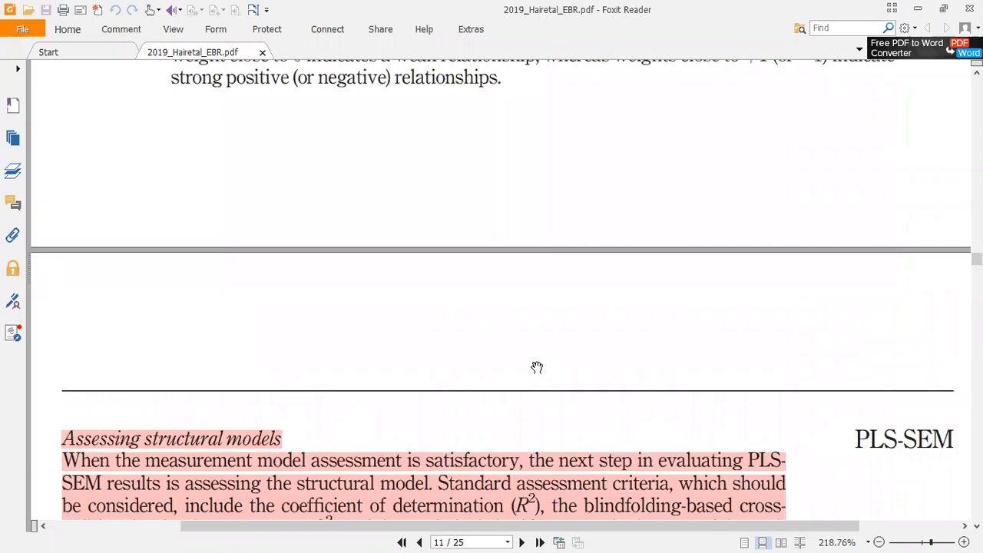
pyautogui.scroll(20, 537, 367)
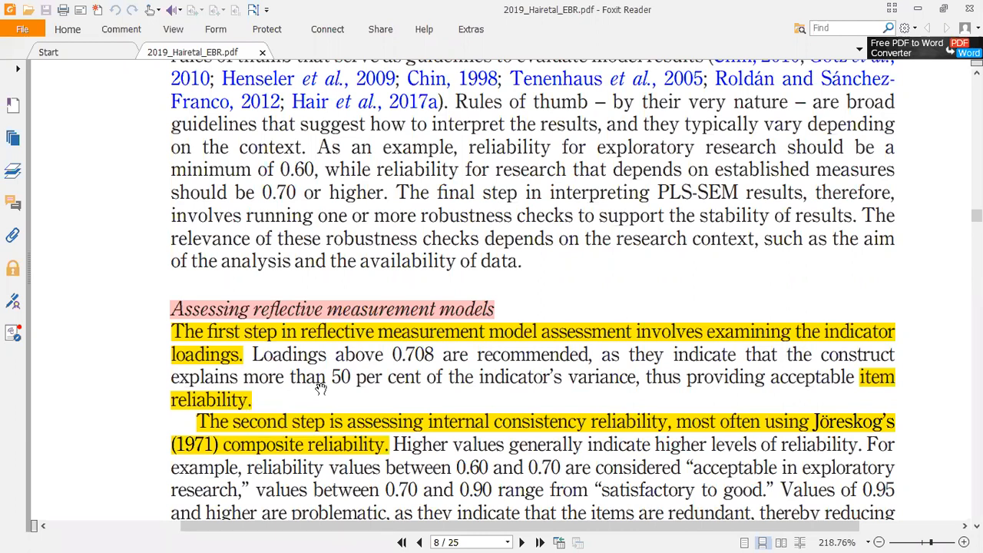
# Step: Read the composite reliability guidance, selecting the ranges "0.60 and 0.70" and "0.70 and 0.90", and the text up to "Values of 0.95"
pyautogui.scroll(-2, 428, 358)
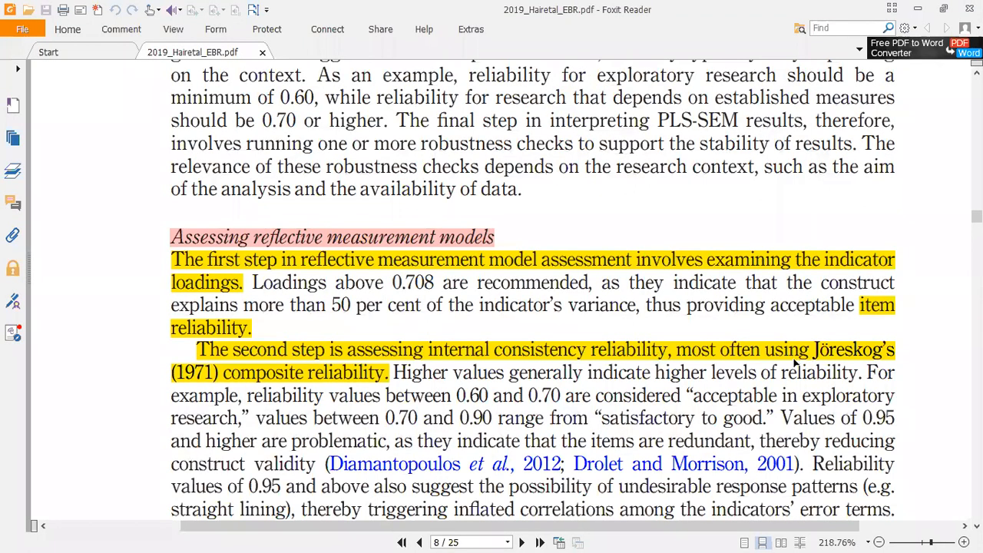
pyautogui.scroll(-2, 393, 404)
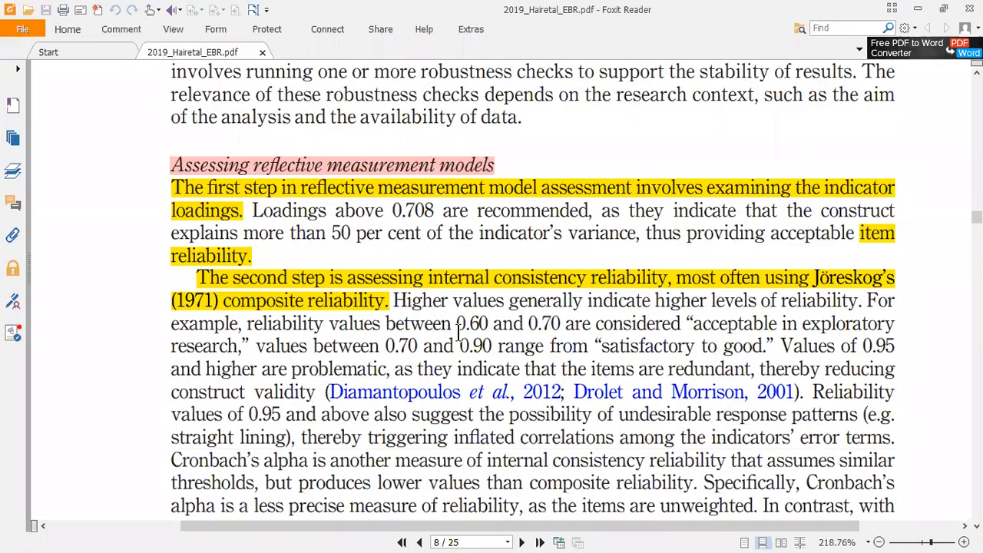
pyautogui.moveTo(458, 317); pyautogui.dragTo(593, 320)
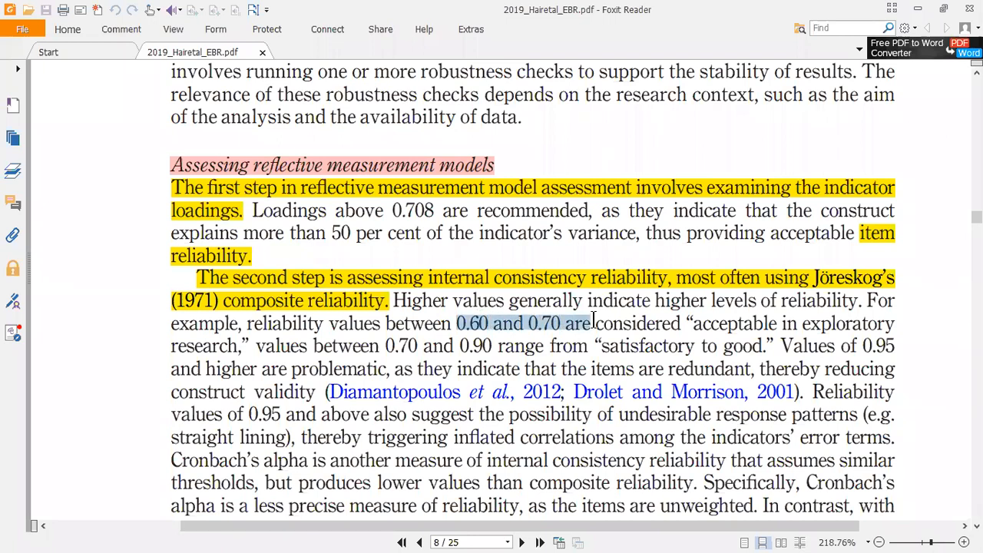
pyautogui.click(386, 345)
pyautogui.moveTo(426, 345); pyautogui.dragTo(485, 348)
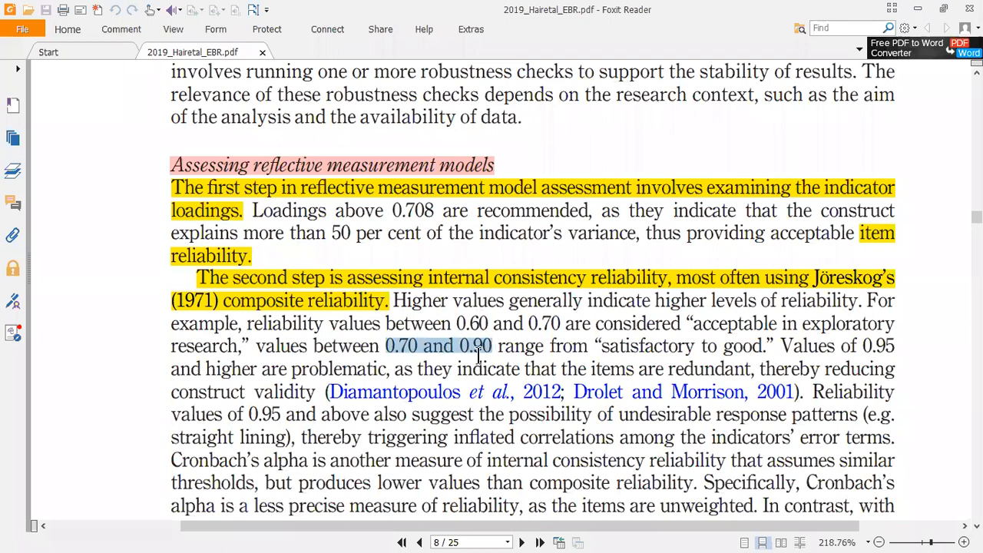
pyautogui.click(479, 352)
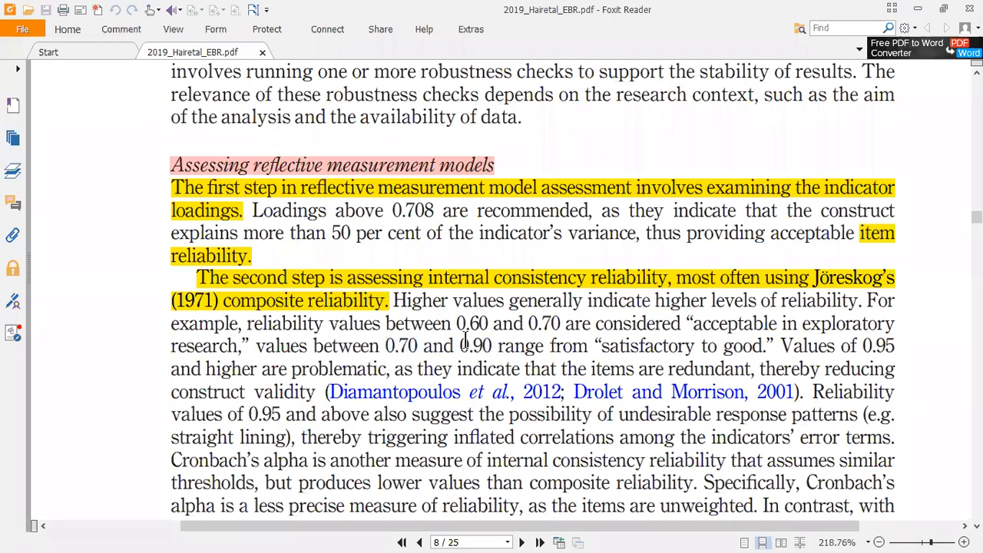
pyautogui.doubleClick(494, 345)
pyautogui.moveTo(870, 343); pyautogui.dragTo(399, 343)
pyautogui.click(866, 334)
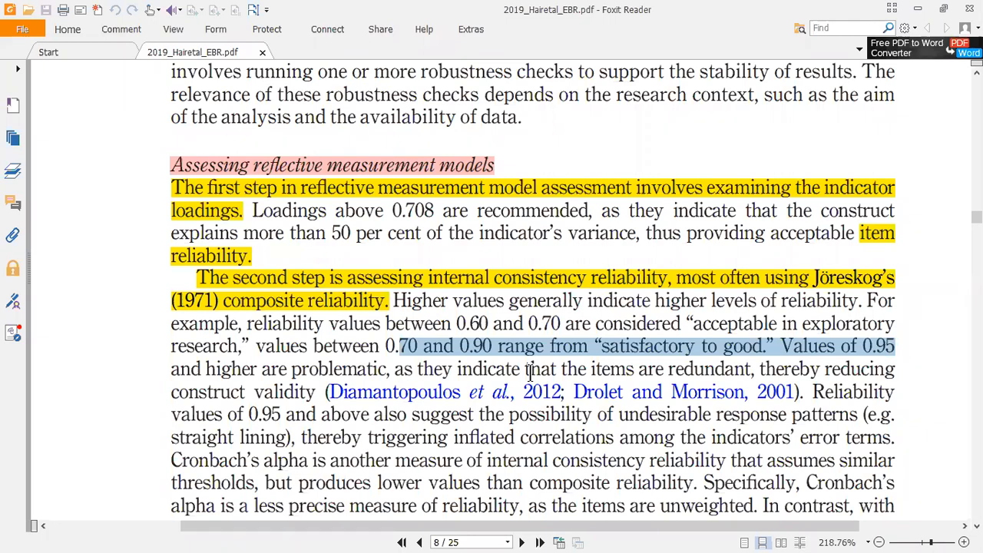
# Step: Examine the Cronbach's alpha, convergent validity and discriminant validity passages on pages 8 and 9, selecting "(AVE)" and "AVE is 0.50"
pyautogui.scroll(-2, 520, 351)
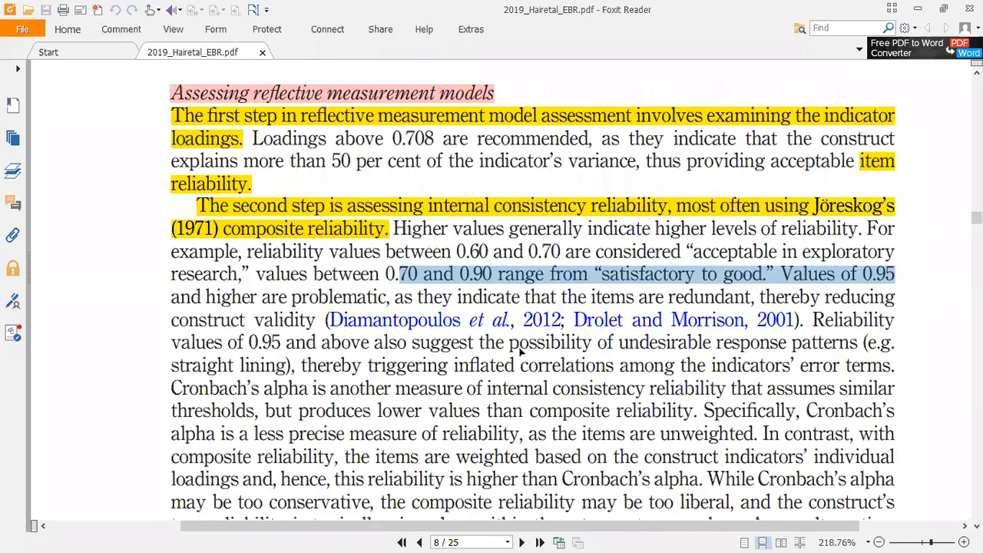
pyautogui.scroll(-12, 519, 351)
pyautogui.scroll(-4, 520, 351)
pyautogui.scroll(15, 676, 299)
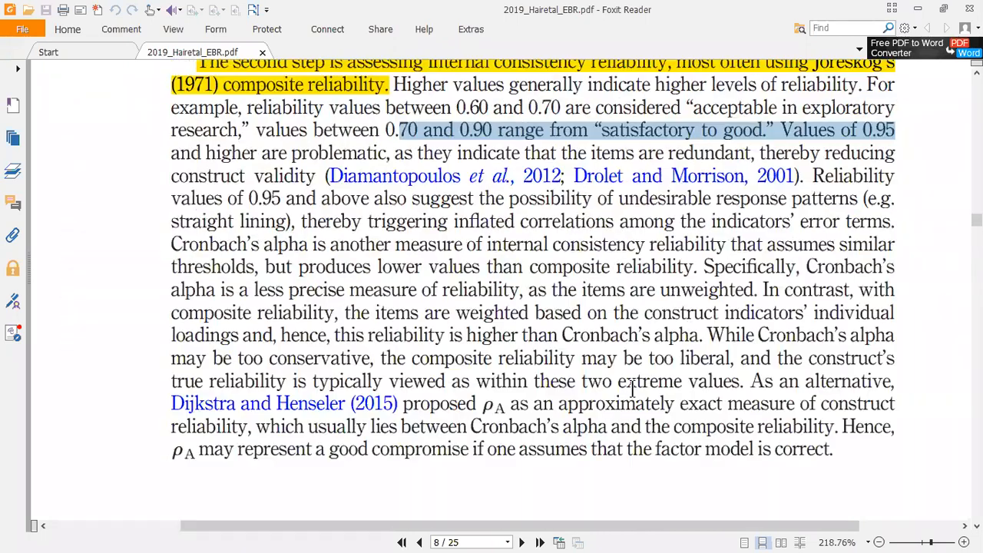
pyautogui.scroll(-12, 577, 398)
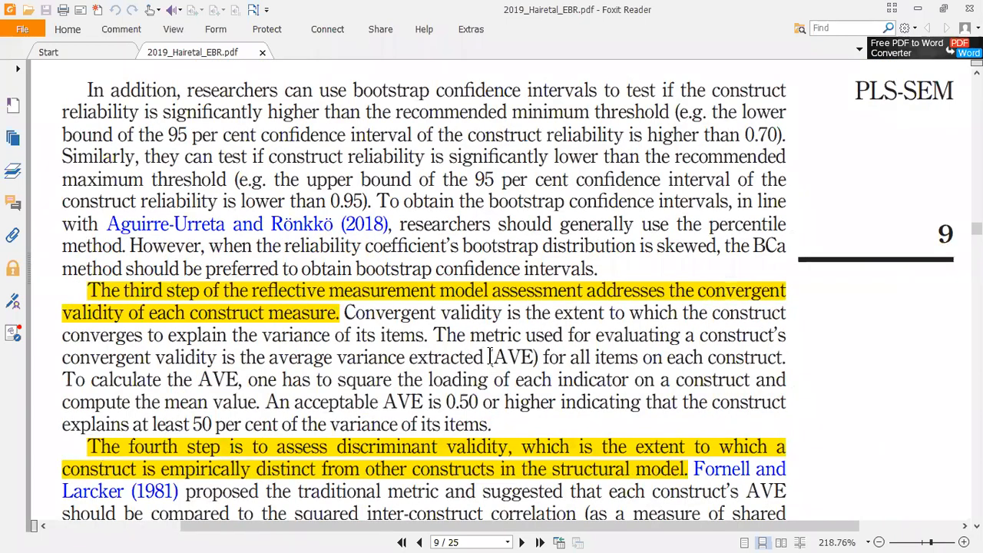
pyautogui.moveTo(489, 358); pyautogui.dragTo(539, 358)
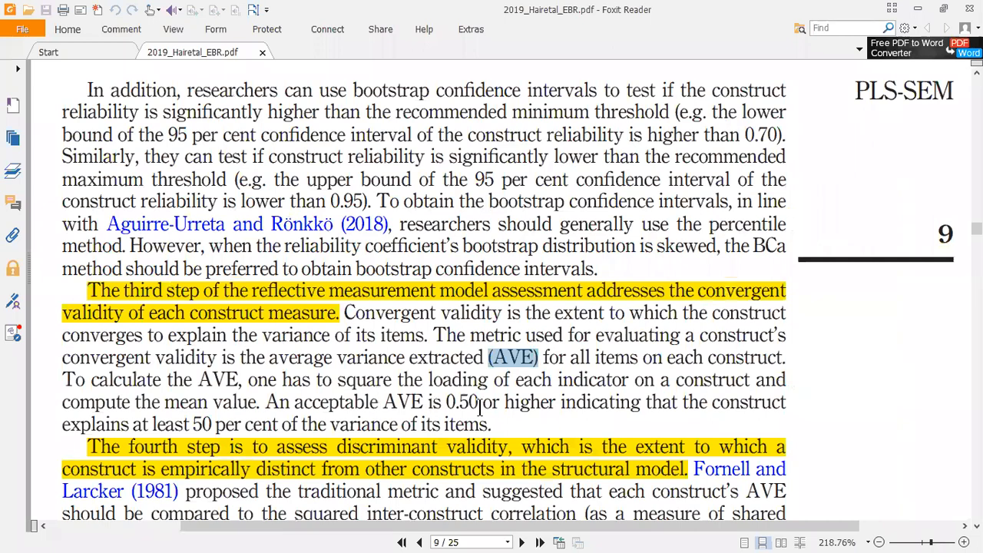
pyautogui.moveTo(480, 407); pyautogui.dragTo(383, 402)
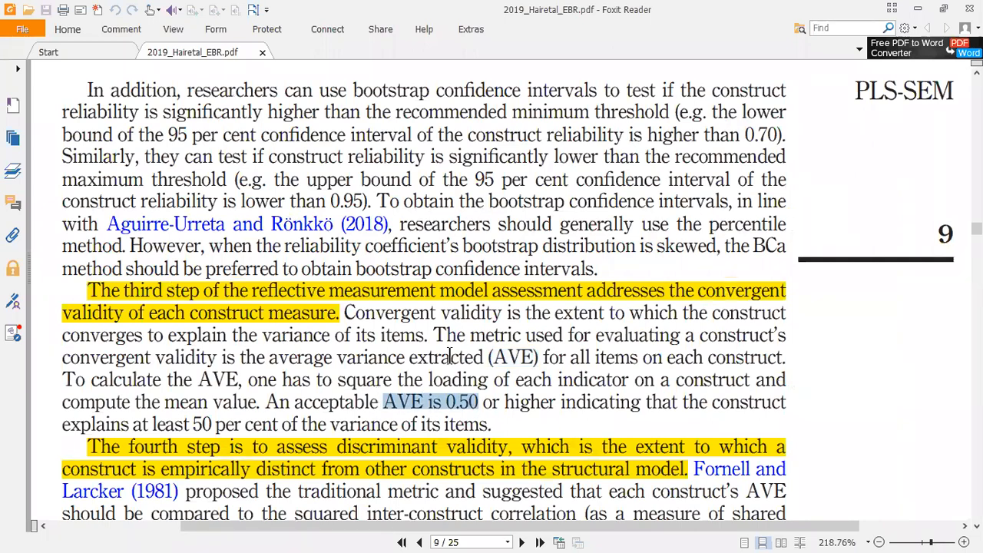
pyautogui.scroll(-3, 450, 357)
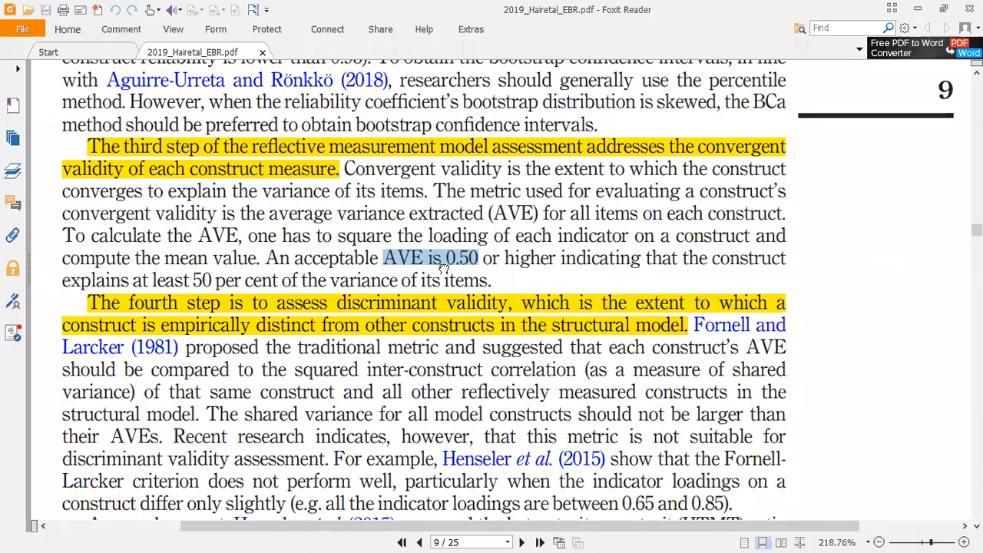
pyautogui.scroll(-2, 444, 267)
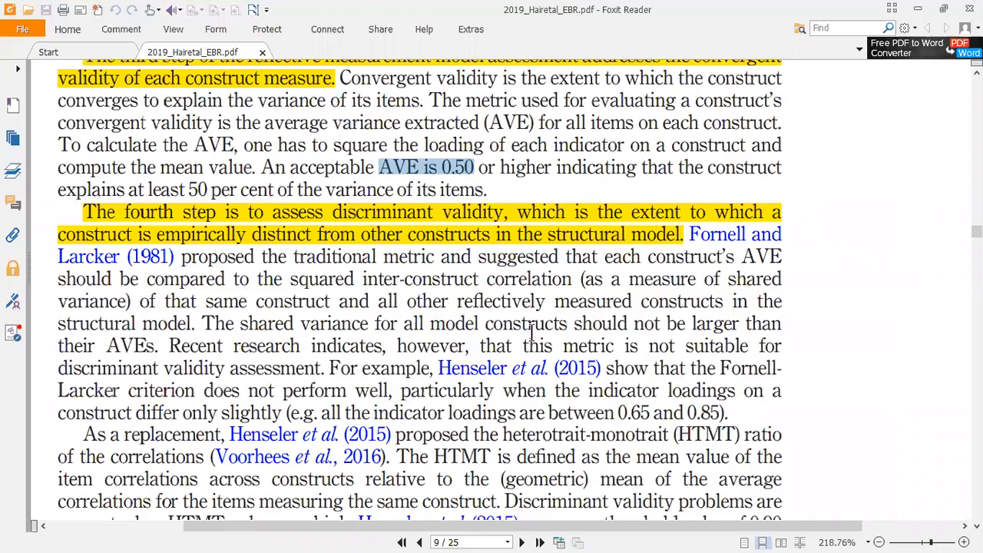
pyautogui.click(352, 320)
pyautogui.scroll(2, 351, 321)
pyautogui.scroll(1, 894, 50)
# Step: Return to the supporting article folder, open the ali2016 PDF, go back to its results tables on page 217 and hide the bookmarks
pyautogui.click(918, 9)
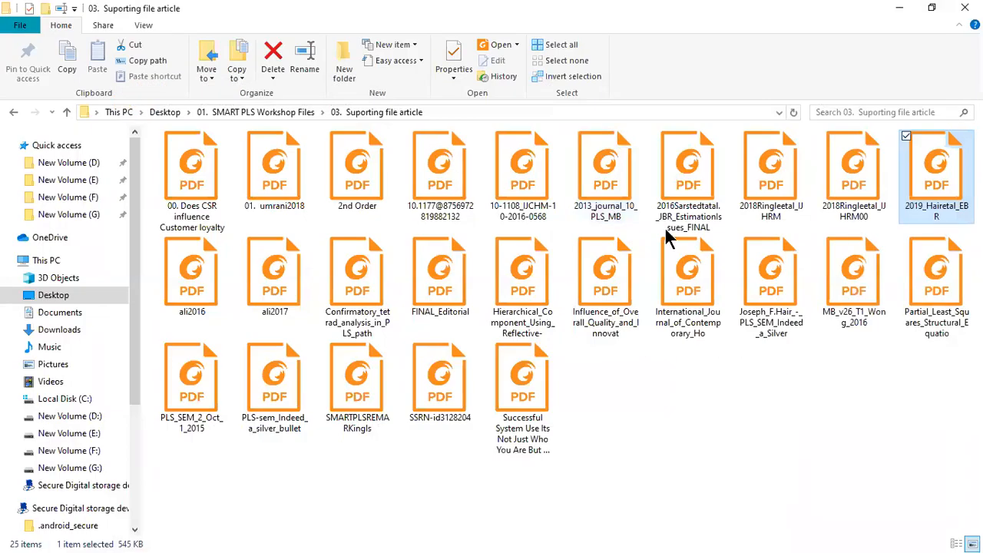
pyautogui.doubleClick(201, 285)
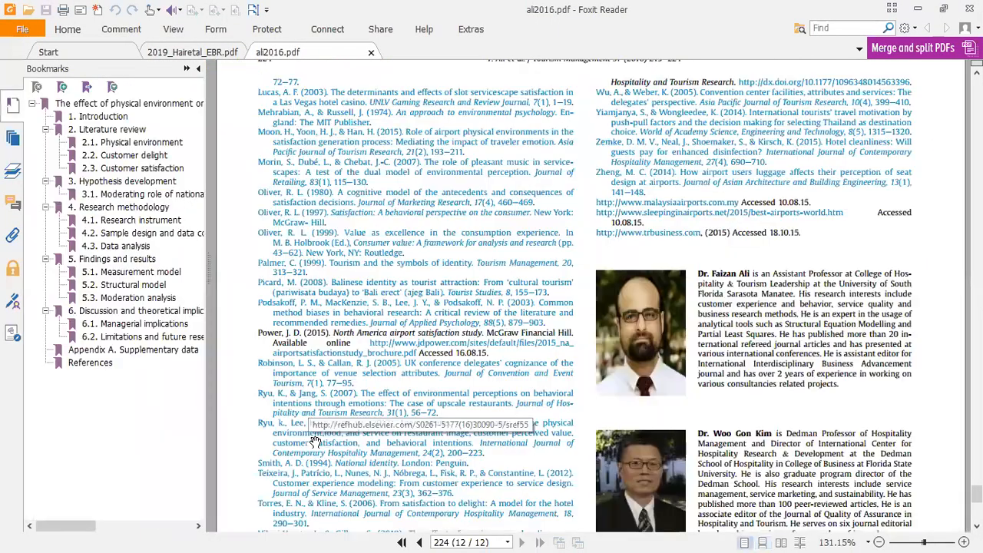
pyautogui.scroll(10, 315, 442)
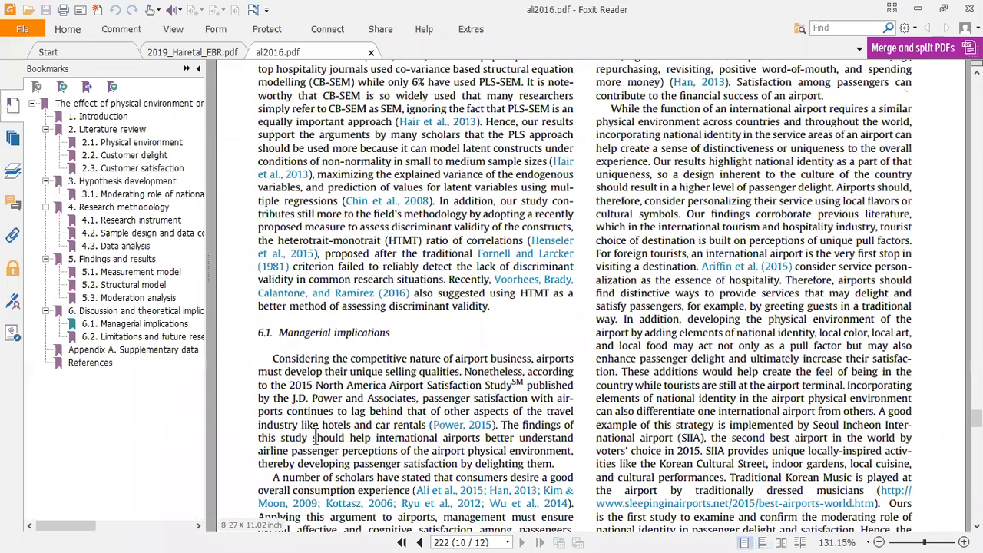
pyautogui.scroll(20, 315, 439)
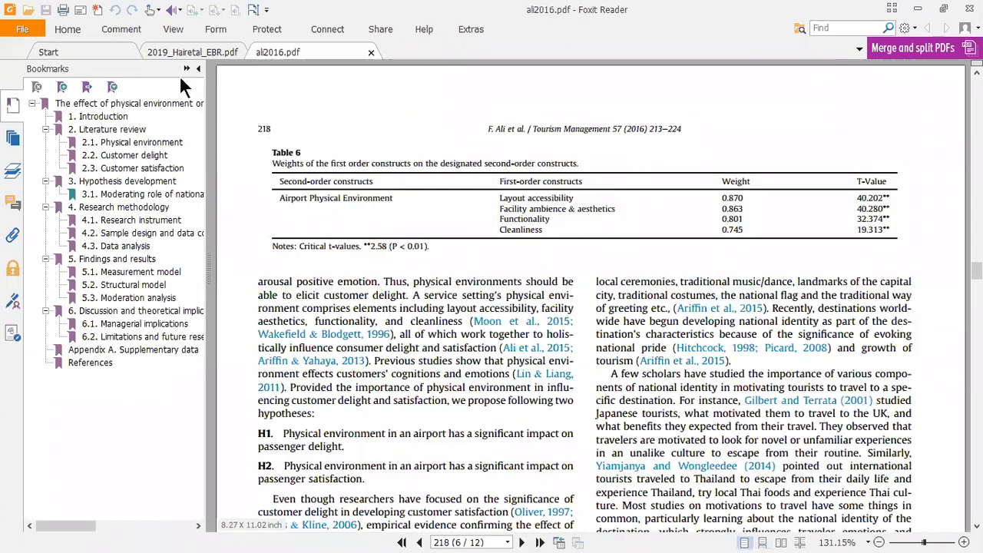
pyautogui.click(198, 68)
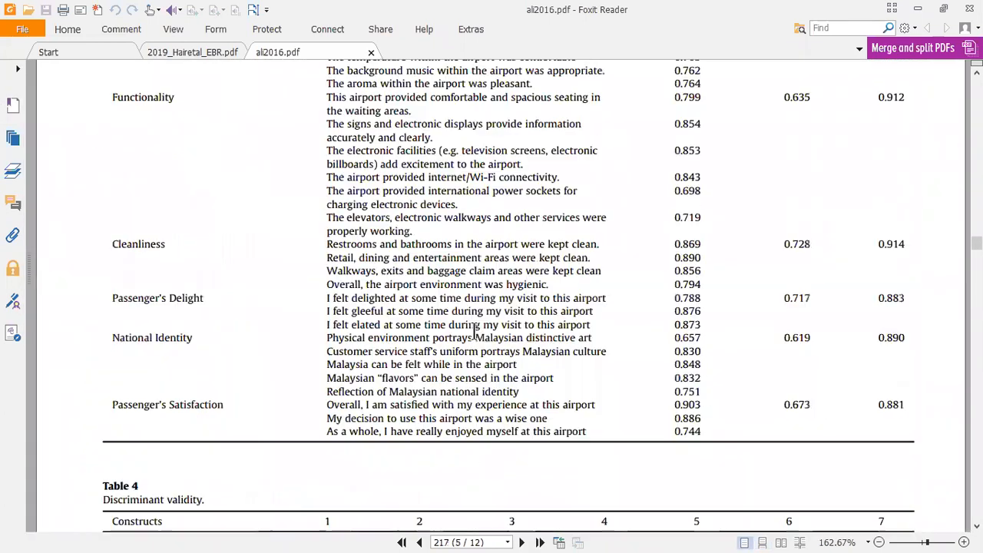
# Step: Examine Table 3's items, loadings, AVE and CR for each construct, and Table 4 on discriminant validity
pyautogui.scroll(-2, 474, 330)
pyautogui.scroll(6, 474, 330)
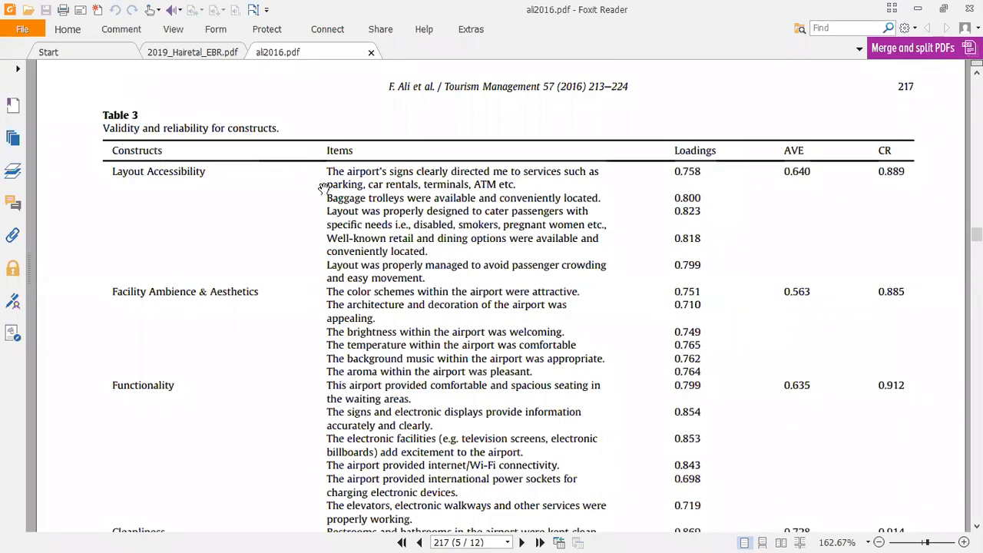
pyautogui.moveTo(373, 149); pyautogui.dragTo(477, 255)
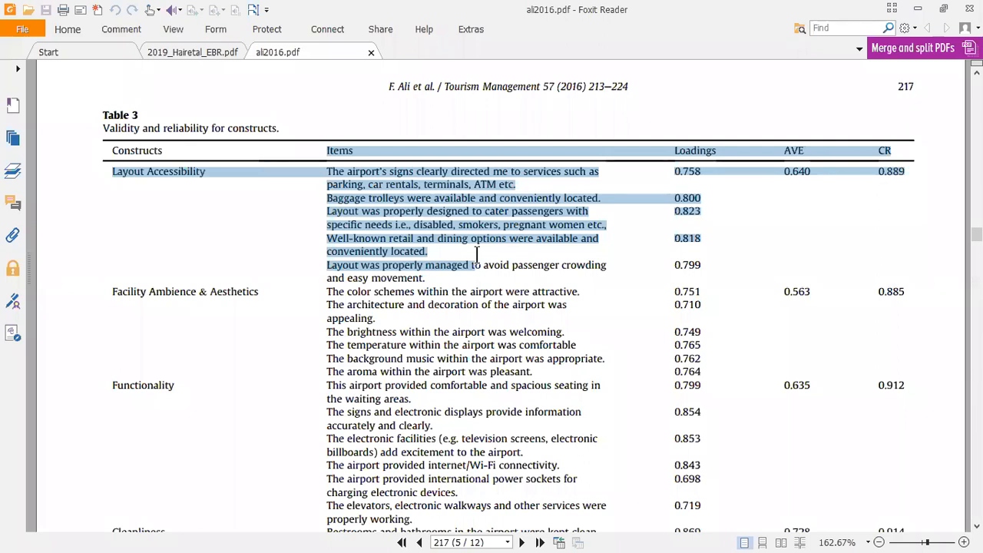
pyautogui.click(213, 178)
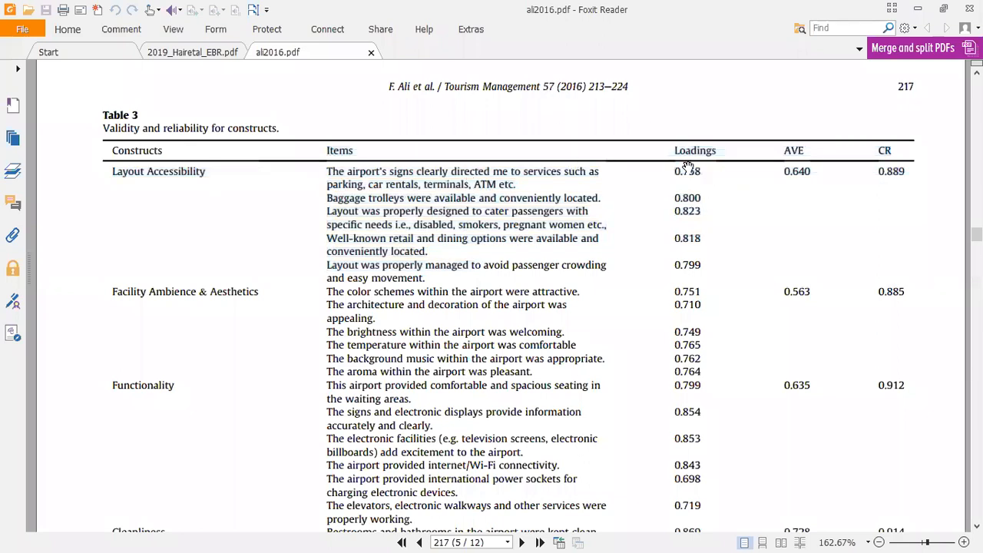
pyautogui.moveTo(688, 168); pyautogui.dragTo(774, 196)
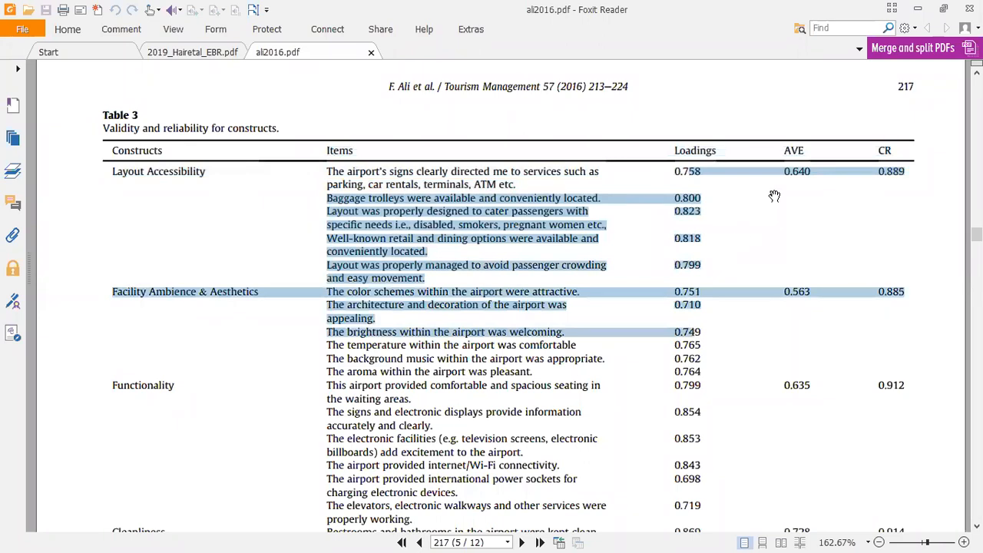
pyautogui.click(774, 195)
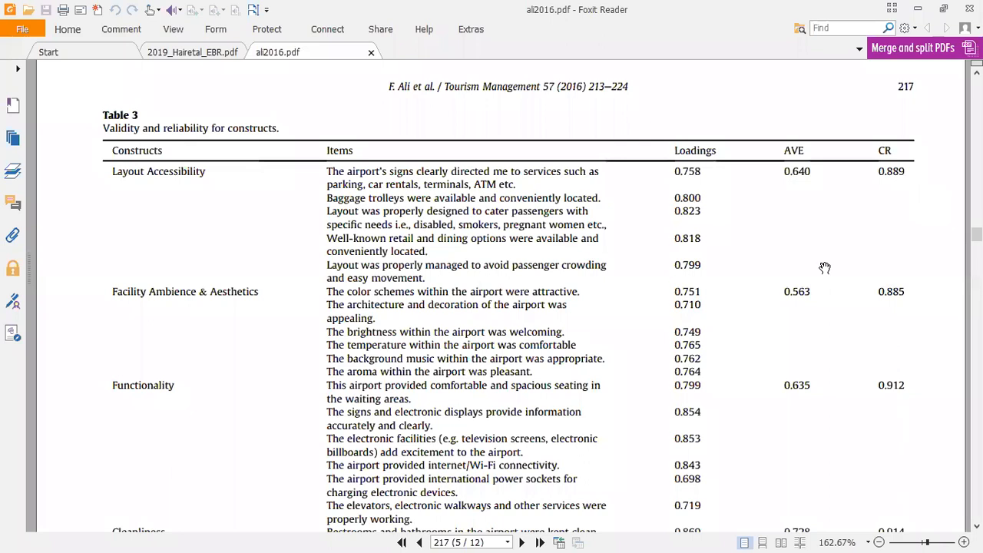
pyautogui.scroll(-3, 822, 295)
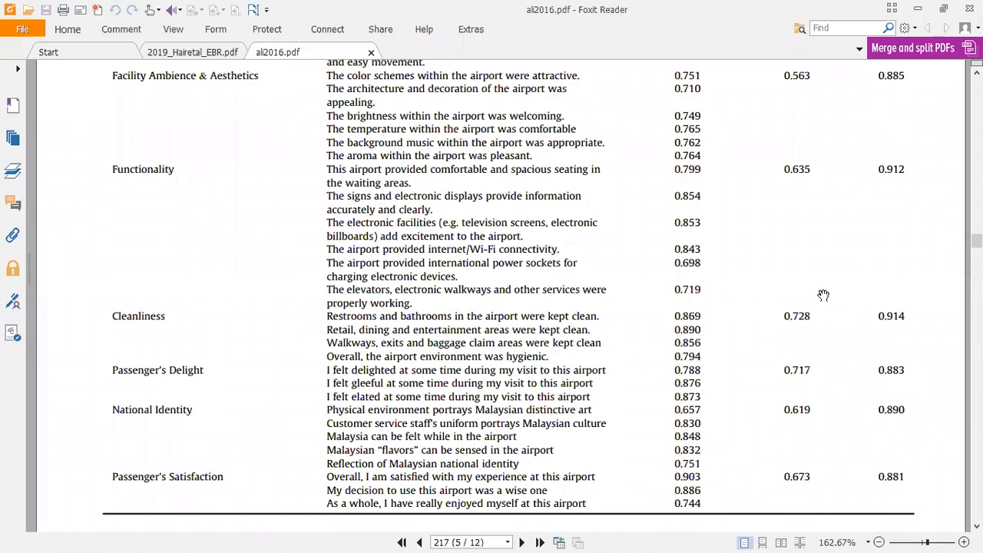
pyautogui.scroll(-1, 823, 295)
pyautogui.scroll(-3, 817, 385)
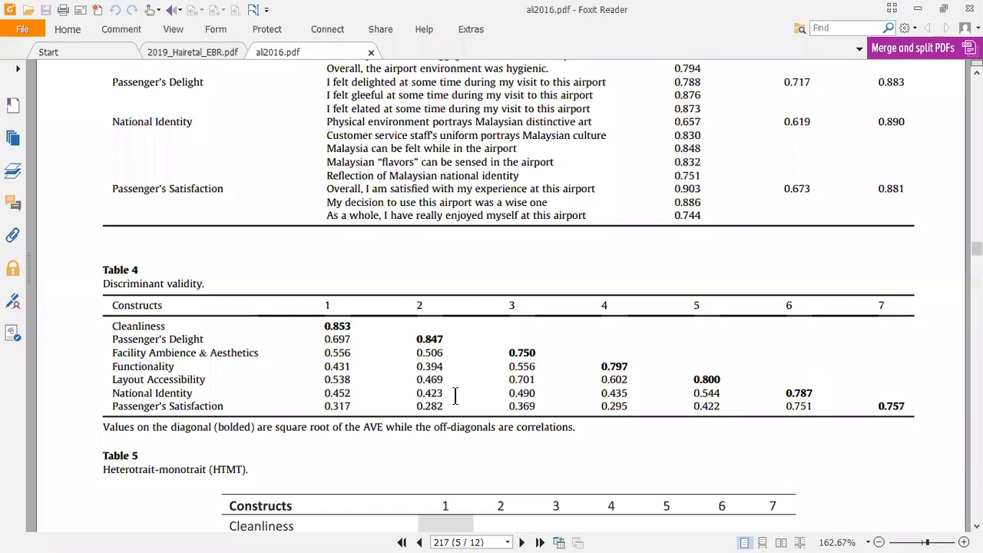
# Step: Look ahead past Table 7 and the research methodology to section 5.1, Measurement model, on page 220
pyautogui.scroll(-20, 454, 397)
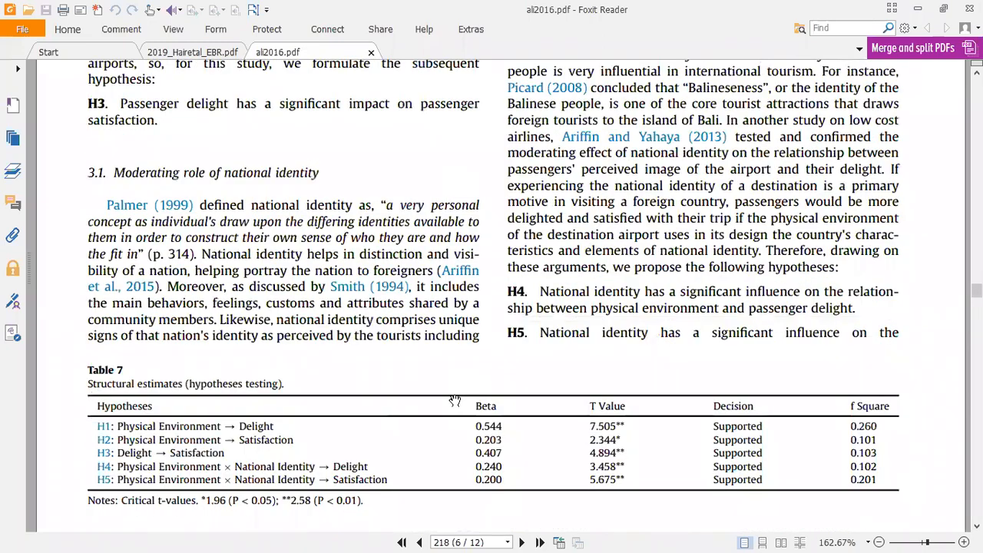
pyautogui.scroll(-3, 455, 399)
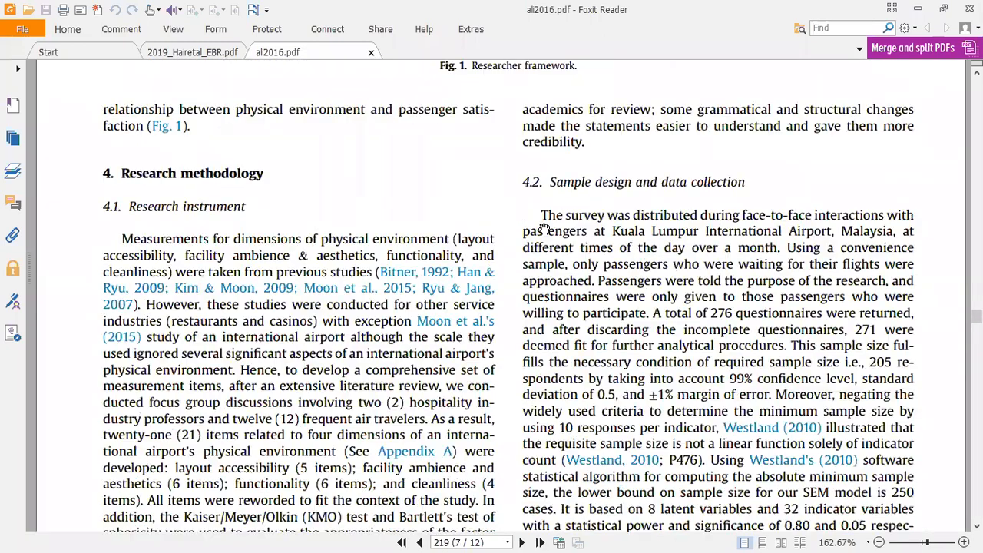
pyautogui.scroll(-6, 560, 298)
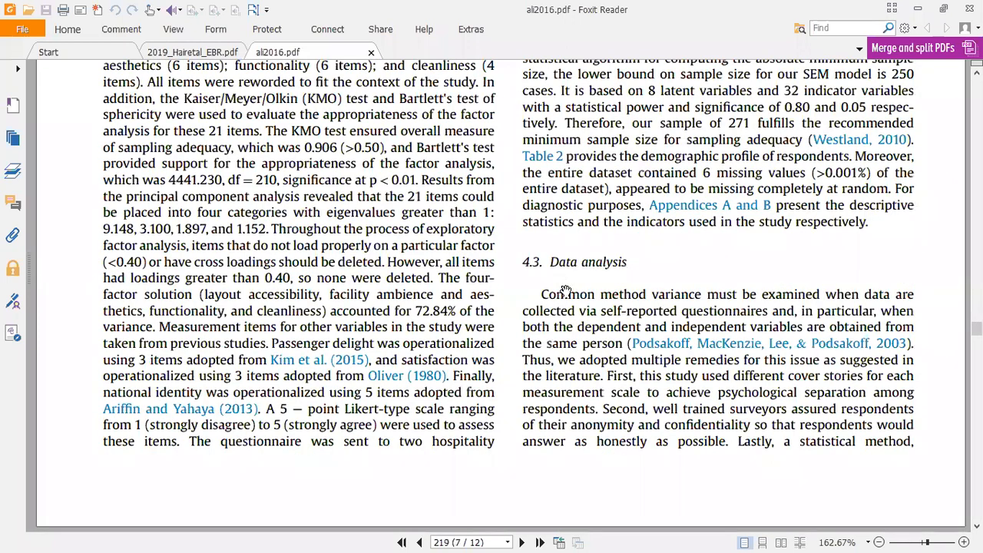
pyautogui.scroll(-8, 565, 290)
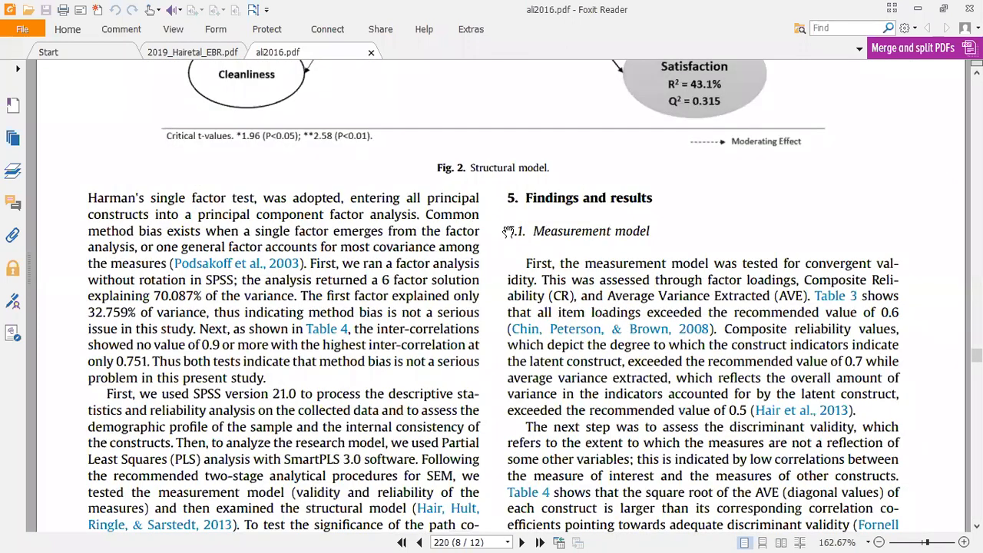
# Step: Examine section 5.1 on the measurement model in ali2016, follow a Hair et al. citation in umrani2018 and return to its first page
pyautogui.moveTo(508, 225); pyautogui.dragTo(745, 486)
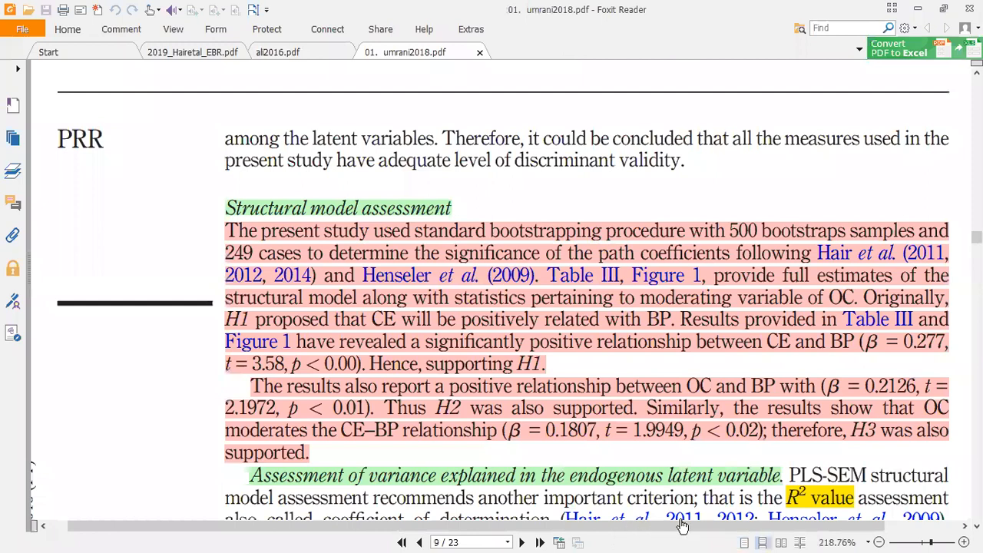
pyautogui.click(896, 254)
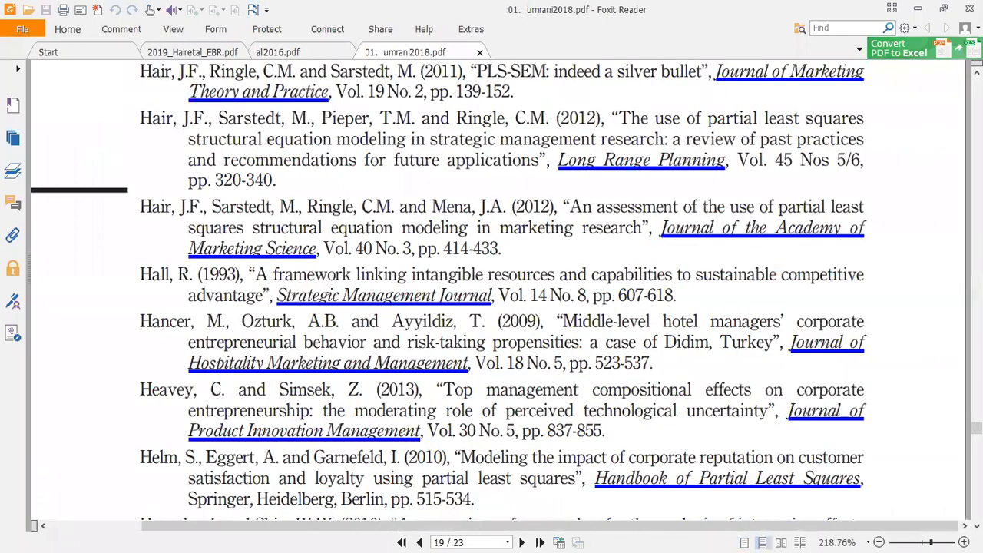
pyautogui.moveTo(977, 428); pyautogui.dragTo(977, 311)
pyautogui.press('Home')
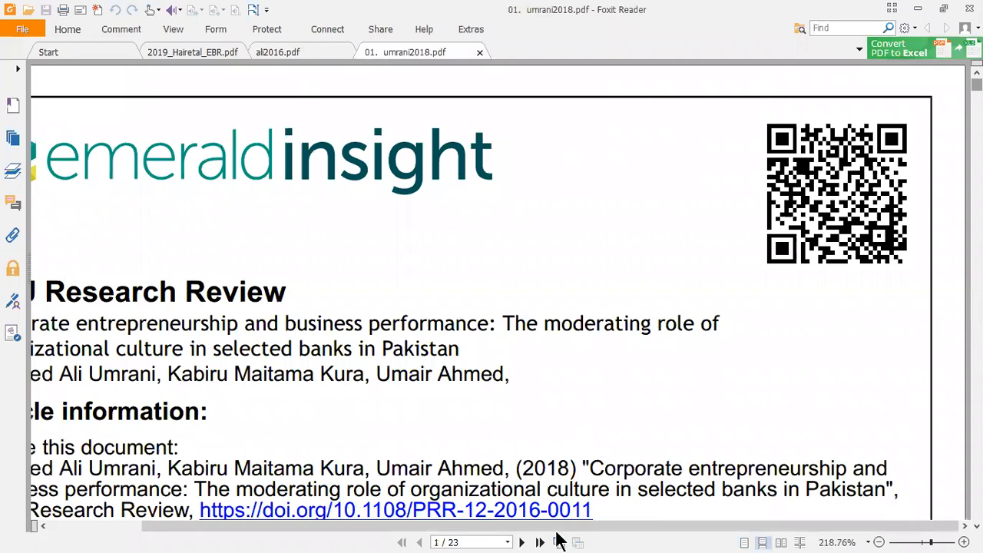
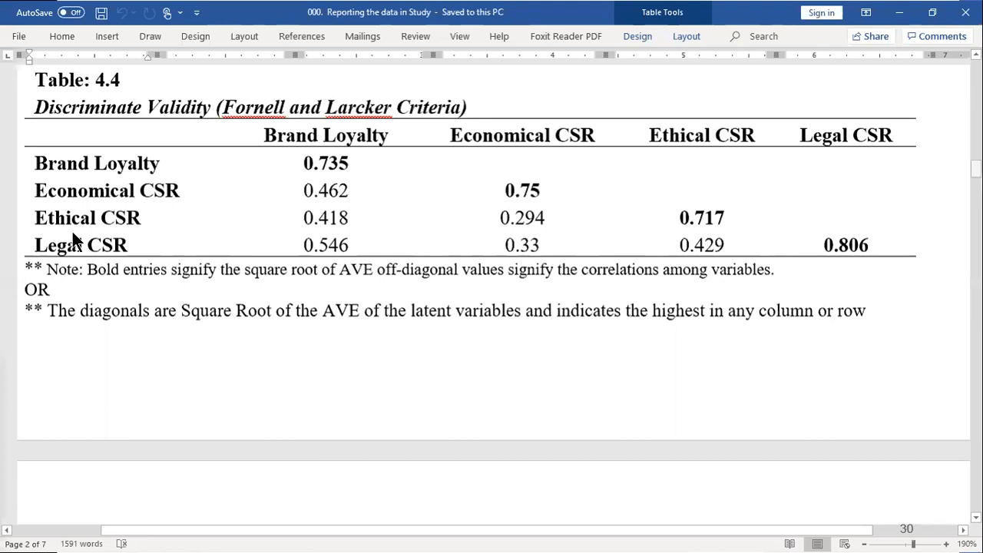
# Step: Examine Table 4.4 on the Fornell and Larcker criteria and switch to SmartPLS to view the construct reliability and validity results
pyautogui.moveTo(86, 160); pyautogui.dragTo(815, 300)
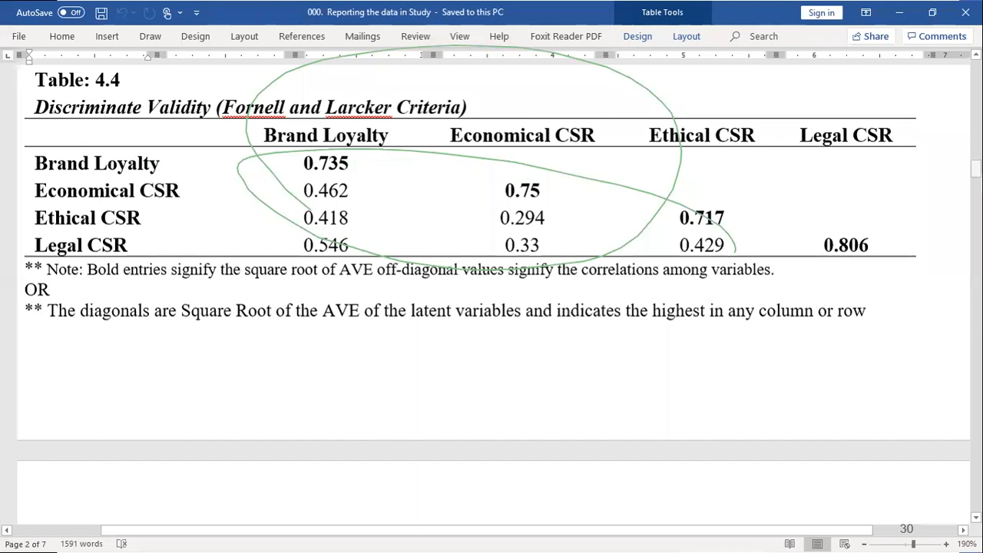
pyautogui.press('e')
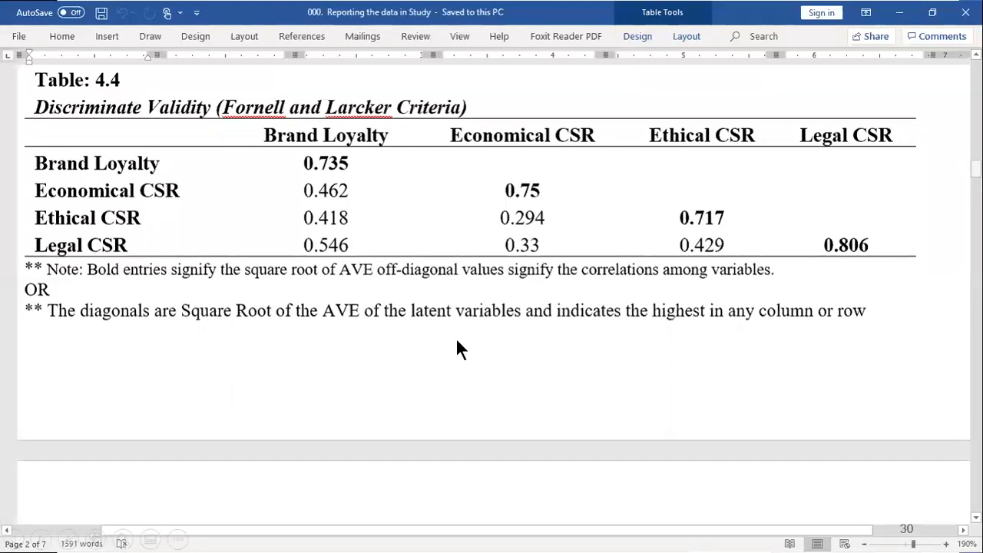
pyautogui.hotkey('alt', 'Tab')
pyautogui.hotkey('alt', 'Tab')
pyautogui.hotkey('alt', 'Tab')
pyautogui.hotkey('alt', 'Tab')
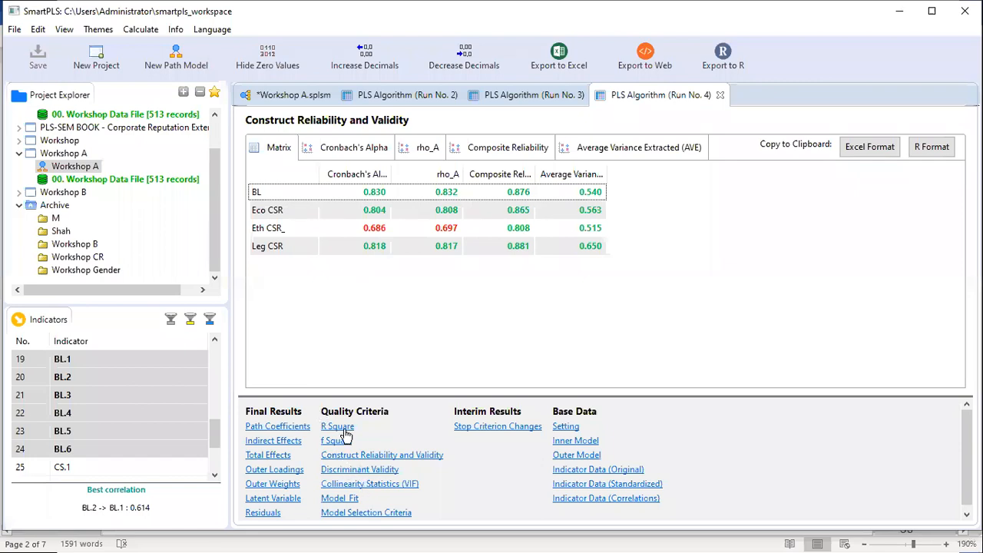
pyautogui.click(357, 457)
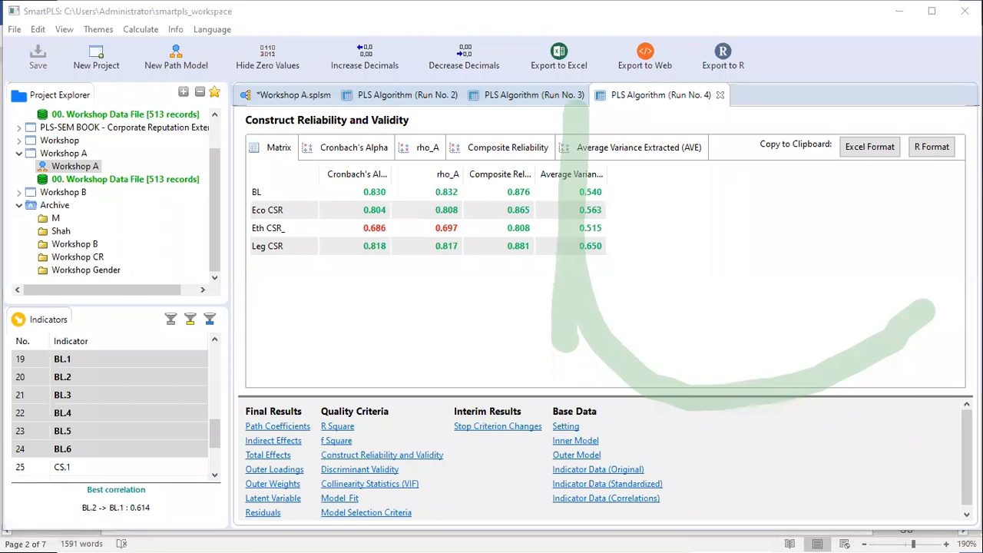
pyautogui.click(433, 312)
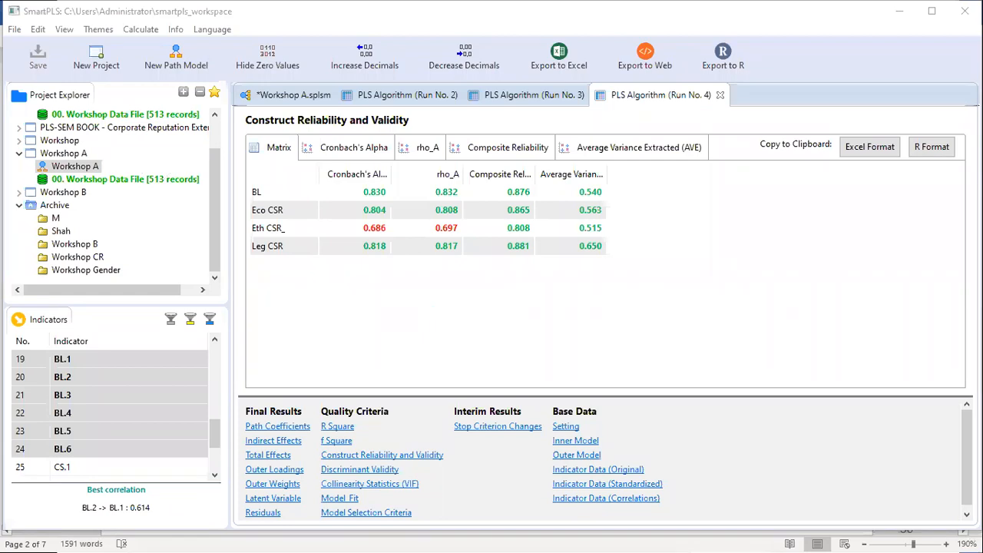
pyautogui.click(455, 365)
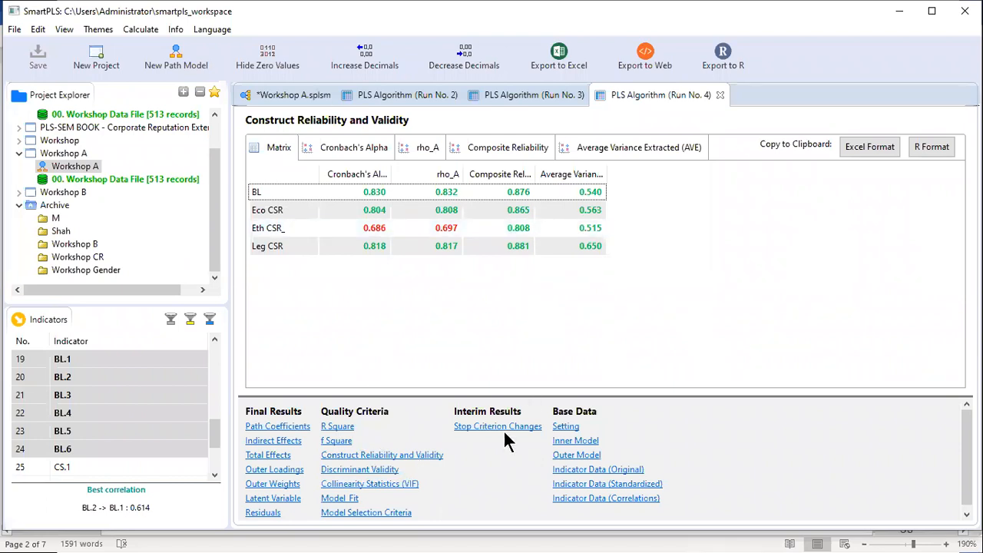
# Step: Browse the discriminant validity results, including cross loadings and HTMT, and copy the Fornell-Larcker matrix in Excel format
pyautogui.click(378, 476)
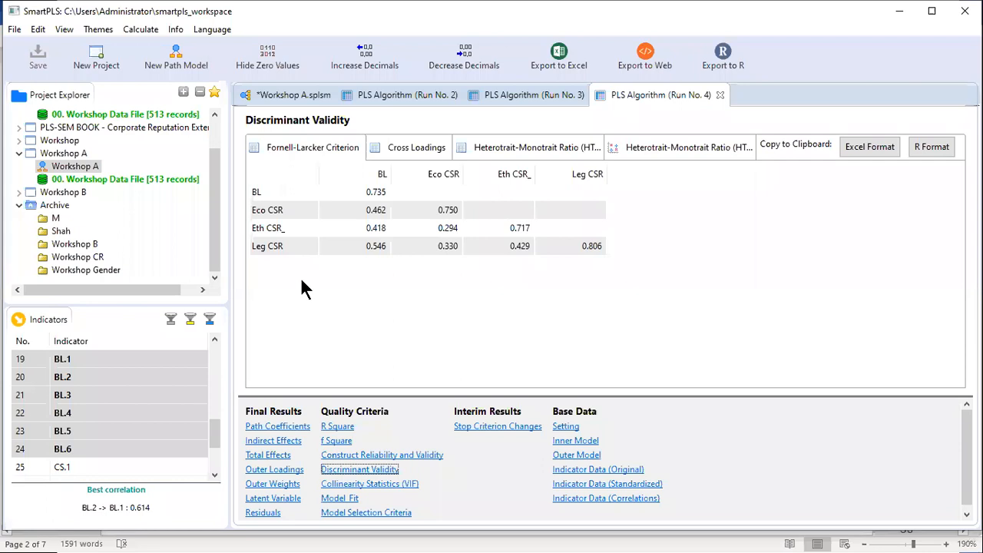
pyautogui.click(394, 143)
pyautogui.click(532, 146)
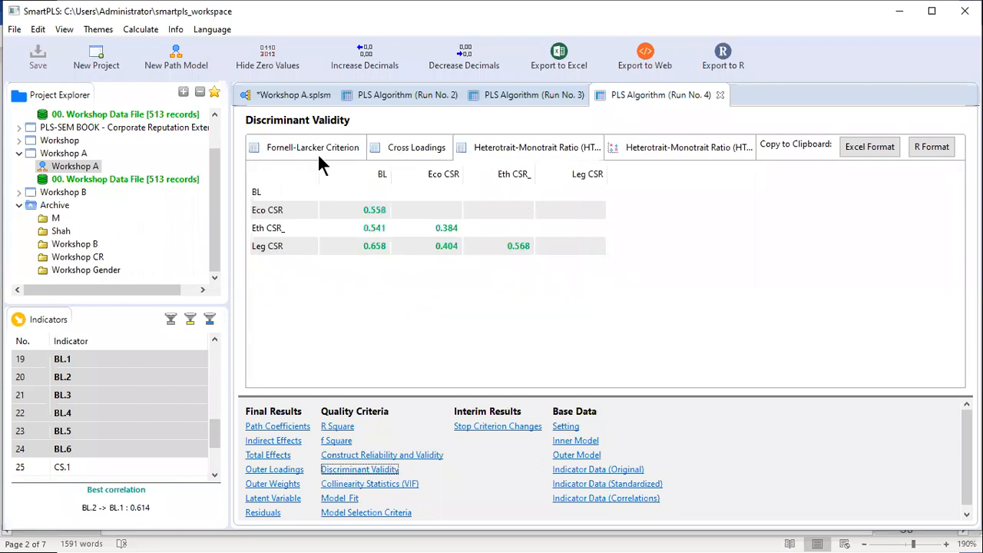
pyautogui.click(293, 147)
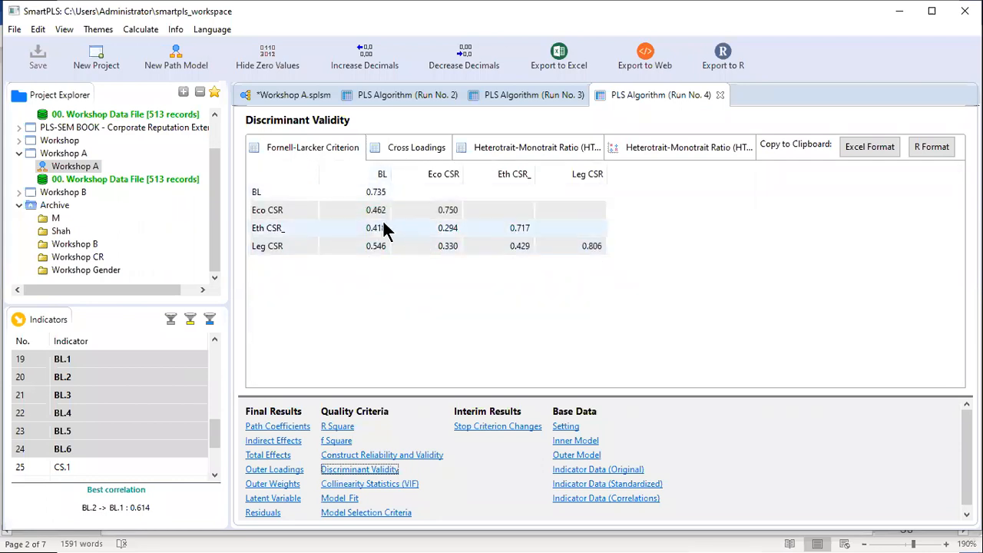
pyautogui.click(872, 157)
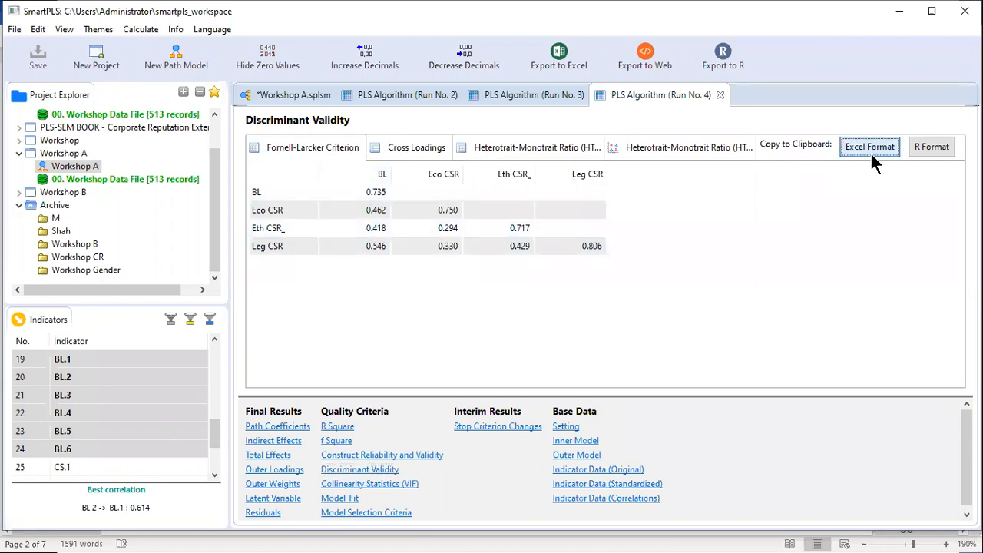
# Step: Switch to the Excel results workbook and paste the copied Fornell-Larcker matrix at H23 of the Discriminant Validity sheet
pyautogui.hotkey('alt', 'Tab')
pyautogui.hotkey('alt', 'Tab')
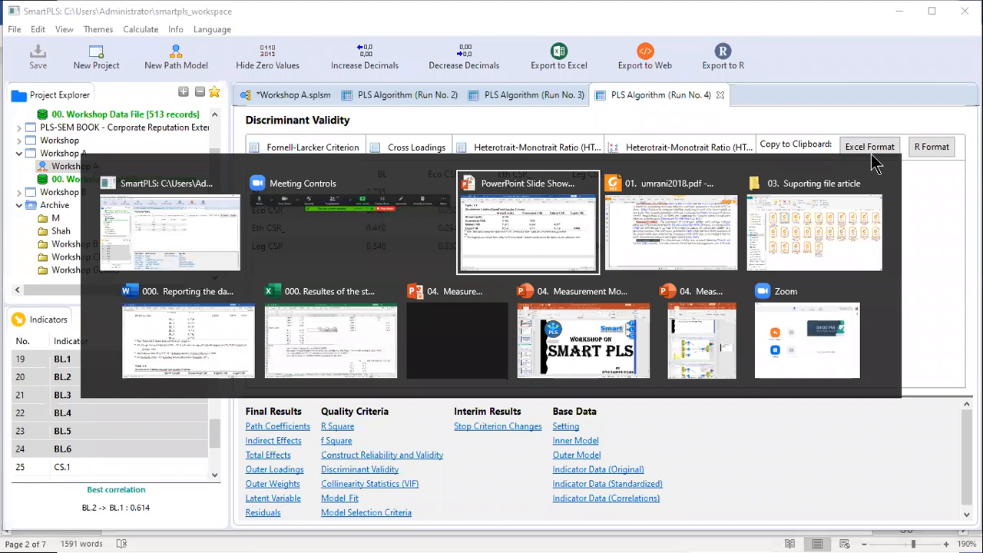
pyautogui.hotkey('alt', 'Tab')
pyautogui.hotkey('alt', 'Tab')
pyautogui.hotkey('alt', 'Tab')
pyautogui.hotkey('alt', 'Tab')
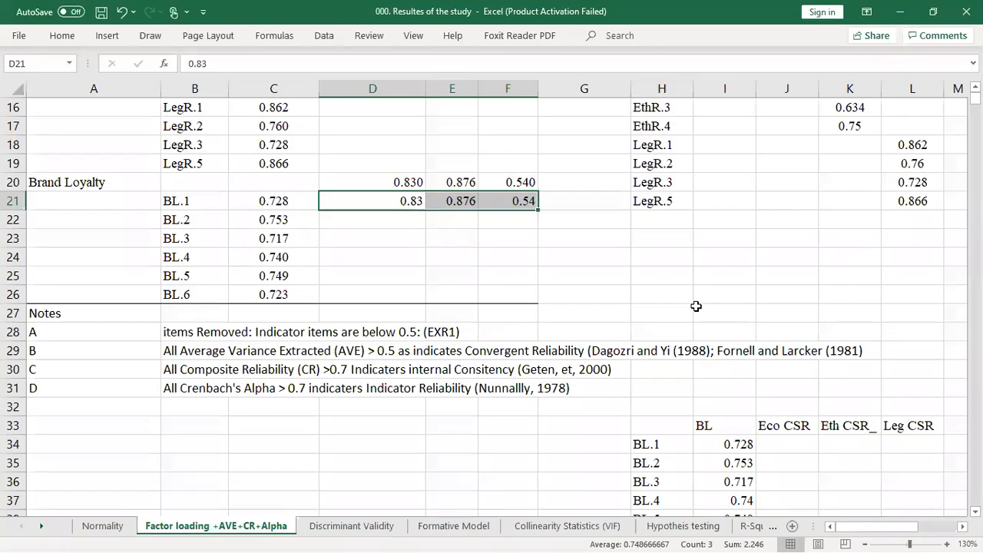
pyautogui.click(699, 310)
pyautogui.scroll(1, 699, 310)
pyautogui.scroll(4, 699, 310)
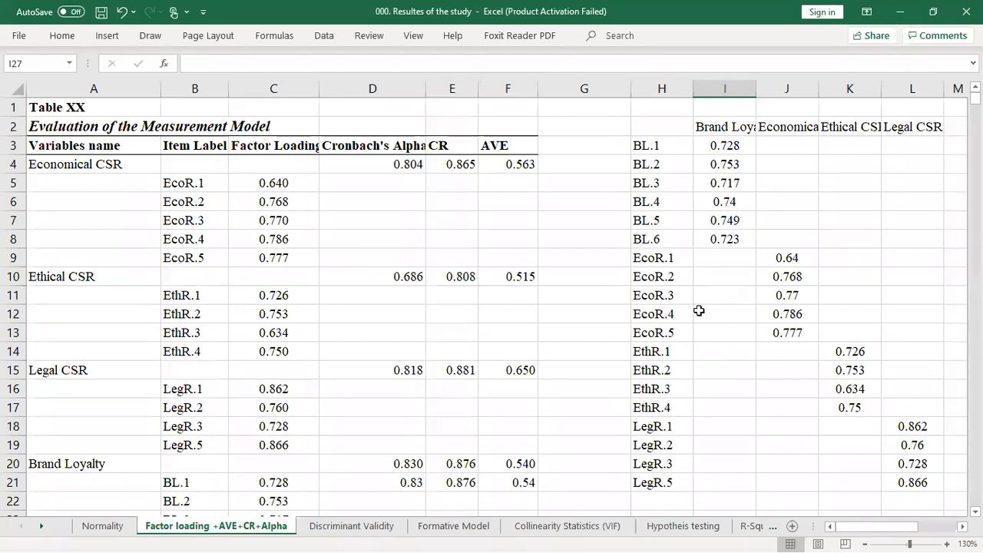
pyautogui.click(362, 530)
pyautogui.click(486, 424)
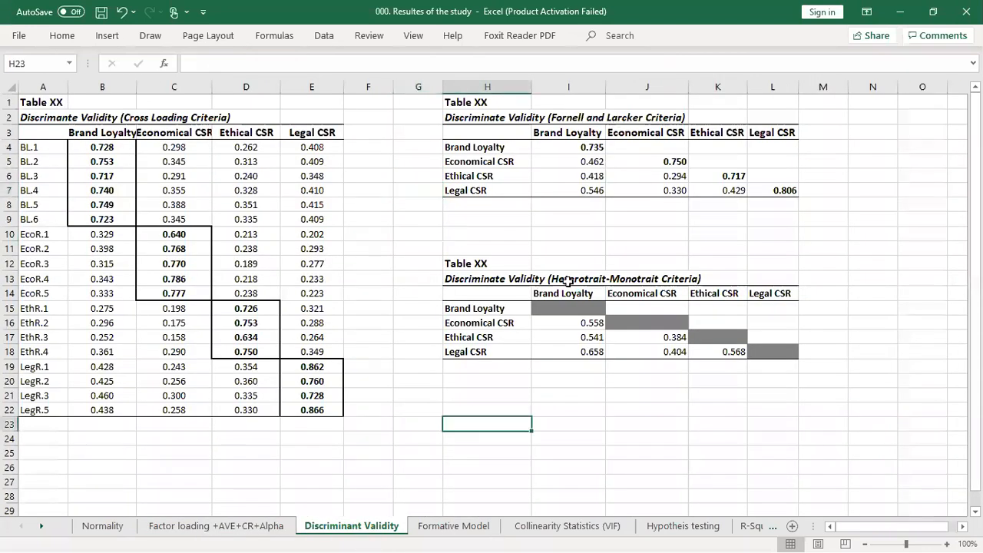
pyautogui.write('BL\tEco CSR\tEth CSR_\tLeg CSR BL\t0.735 Eco CSR\t0.462\t0.75 Eth CSR_\t0.418\t0.294\t0.717 Leg CSR\t0.546\t0.33\t0.429\t0.806')
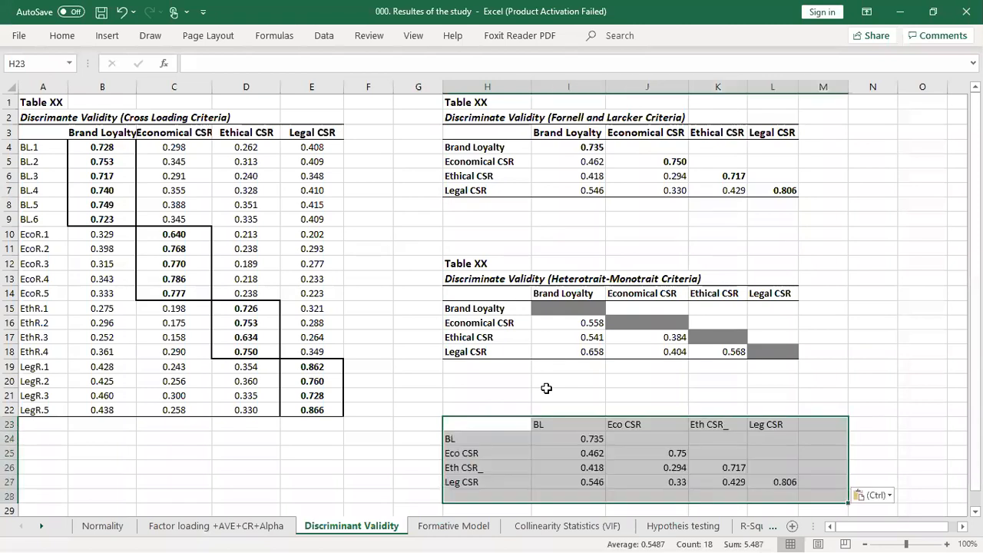
# Step: Compare the pasted matrix with the formatted Fornell and Larcker table, checking its construct headings and bold diagonal values
pyautogui.click(593, 467)
pyautogui.moveTo(507, 427); pyautogui.dragTo(785, 482)
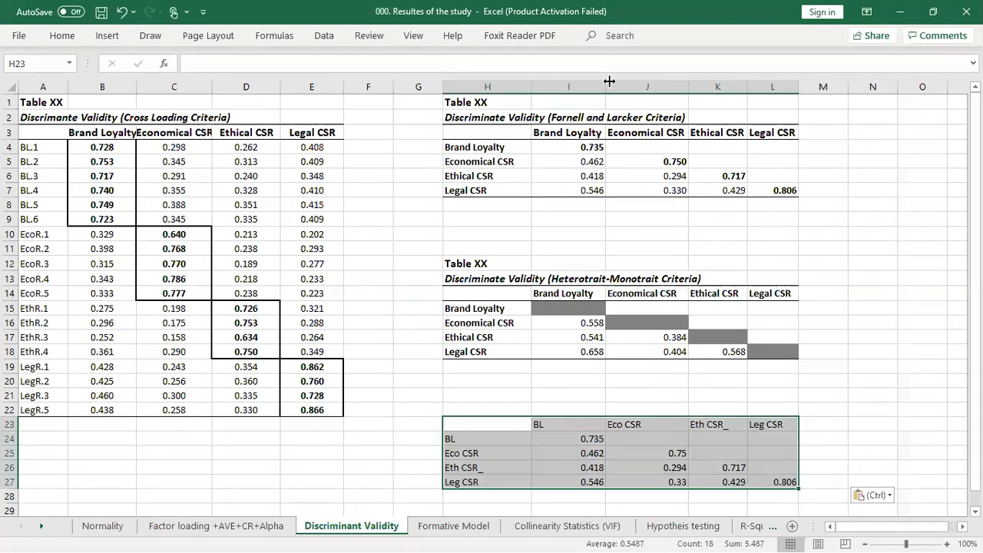
pyautogui.click(612, 135)
pyautogui.click(562, 427)
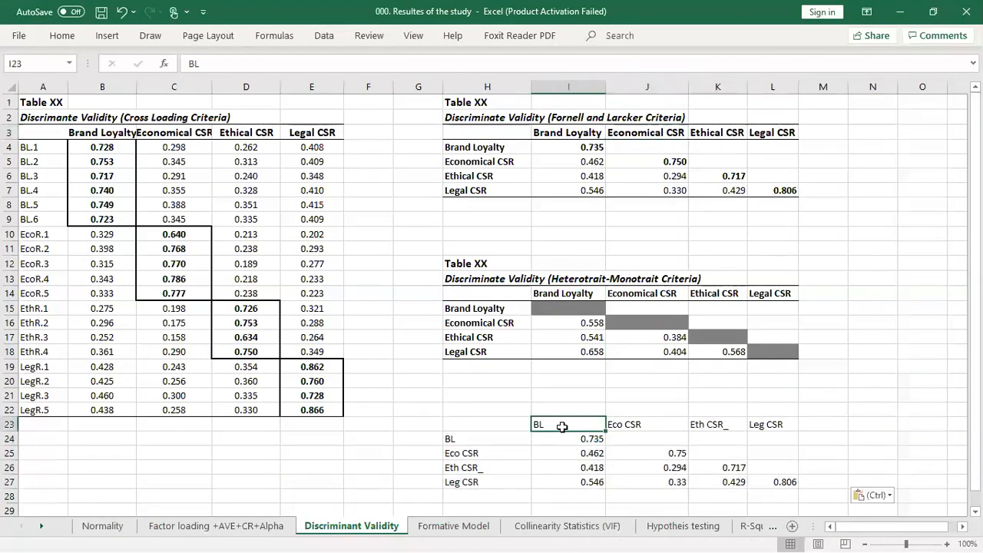
pyautogui.click(553, 130)
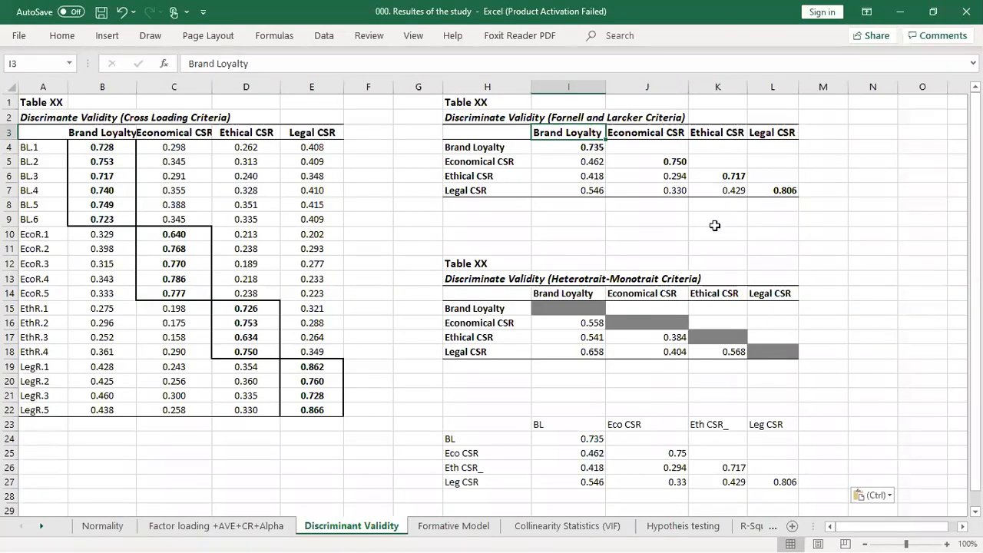
pyautogui.click(588, 147)
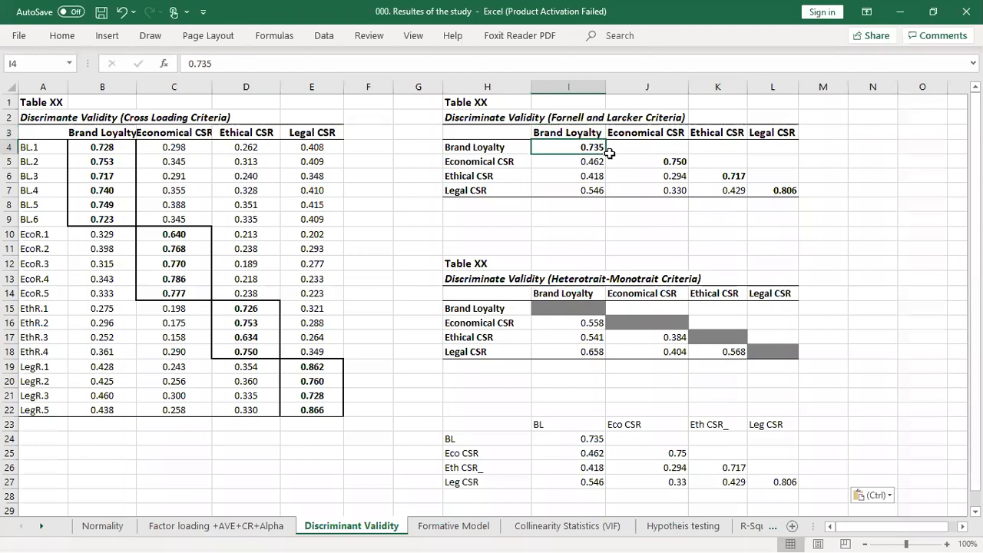
pyautogui.click(665, 164)
pyautogui.click(728, 179)
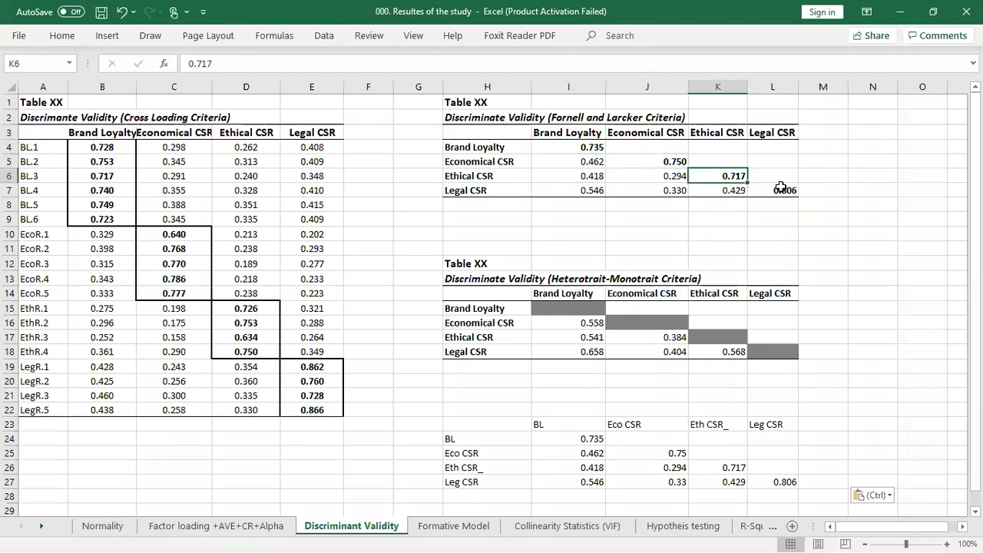
pyautogui.click(781, 193)
pyautogui.click(632, 231)
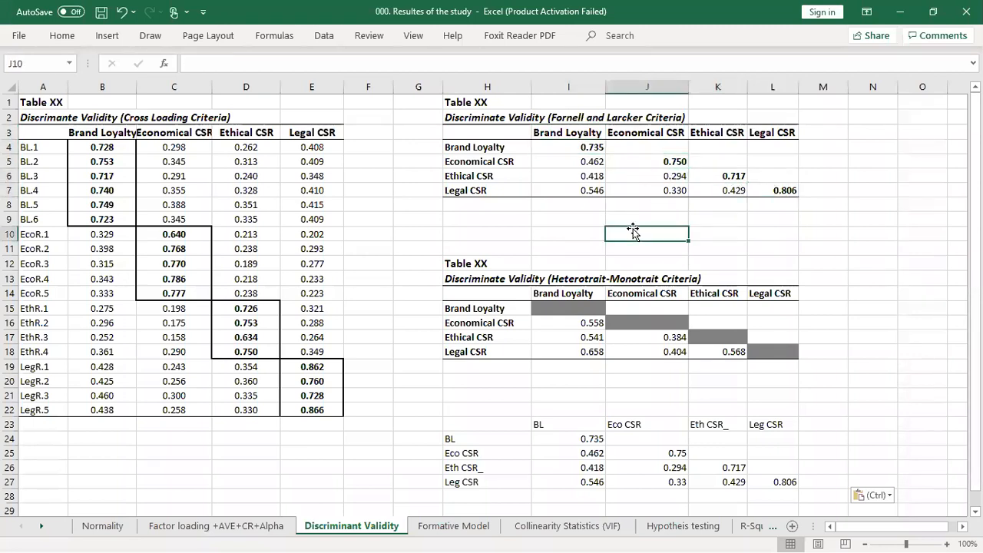
# Step: Compare Brand Loyalty's diagonal value with the correlations beneath it in the formatted Fornell and Larcker table
pyautogui.click(592, 147)
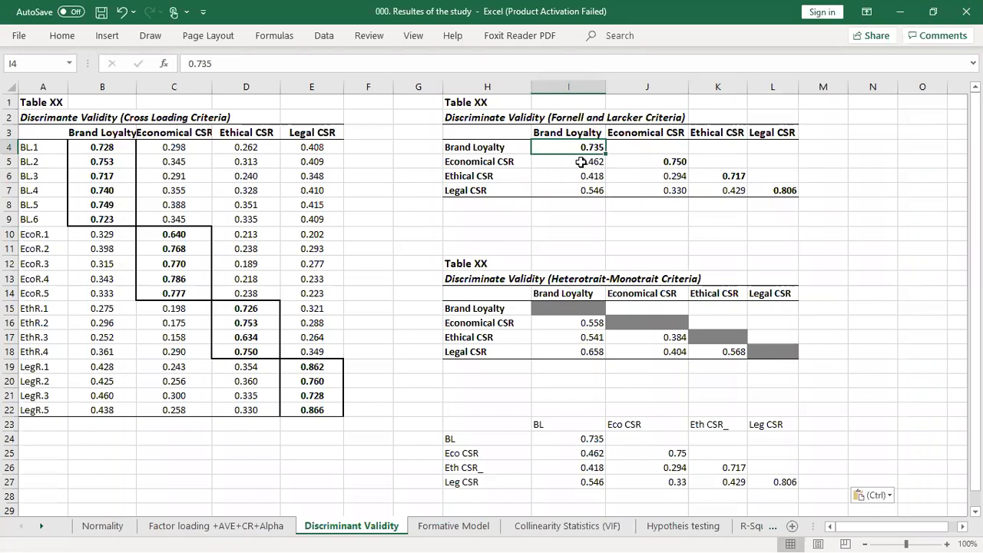
pyautogui.click(574, 159)
pyautogui.moveTo(574, 158); pyautogui.dragTo(577, 187)
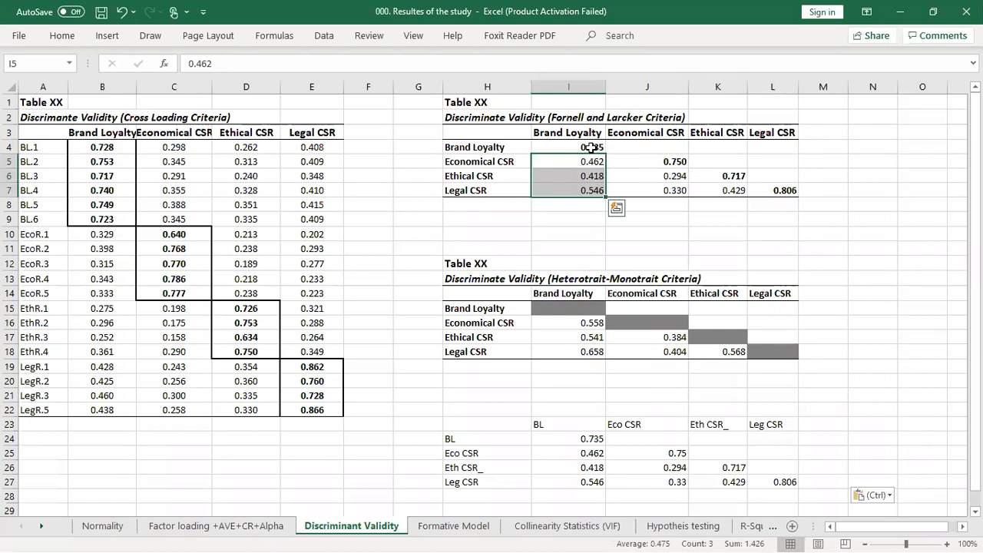
pyautogui.moveTo(596, 161); pyautogui.dragTo(592, 185)
pyautogui.click(597, 219)
pyautogui.moveTo(582, 160); pyautogui.dragTo(584, 180)
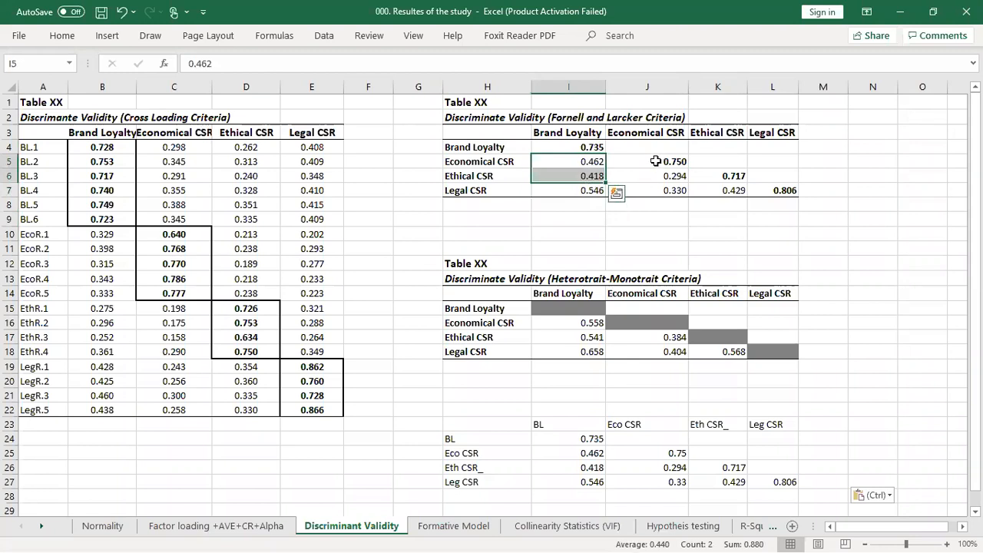
# Step: Compare Economical CSR's diagonal value with the correlations in its row and column of the Fornell and Larcker table
pyautogui.click(655, 160)
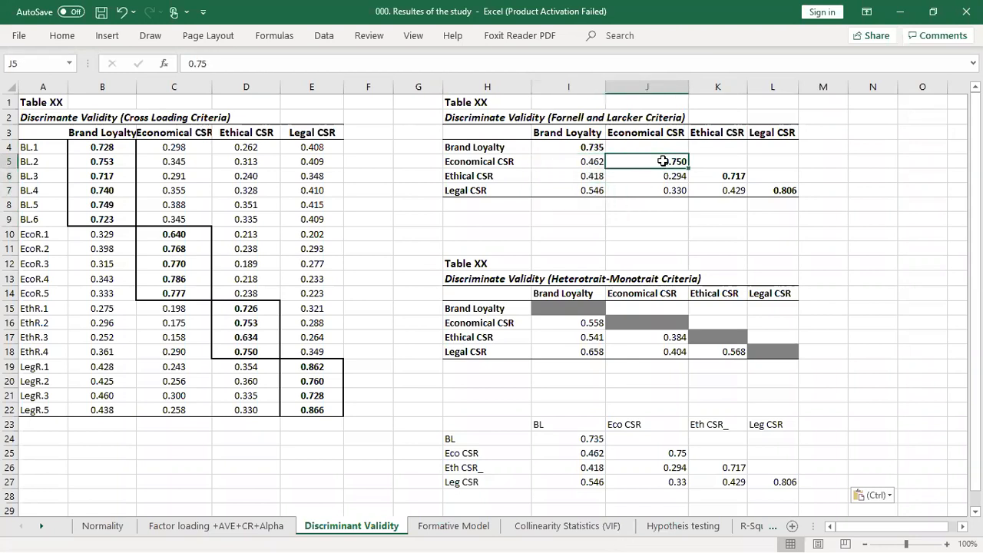
pyautogui.moveTo(668, 176); pyautogui.dragTo(667, 189)
pyautogui.click(586, 162)
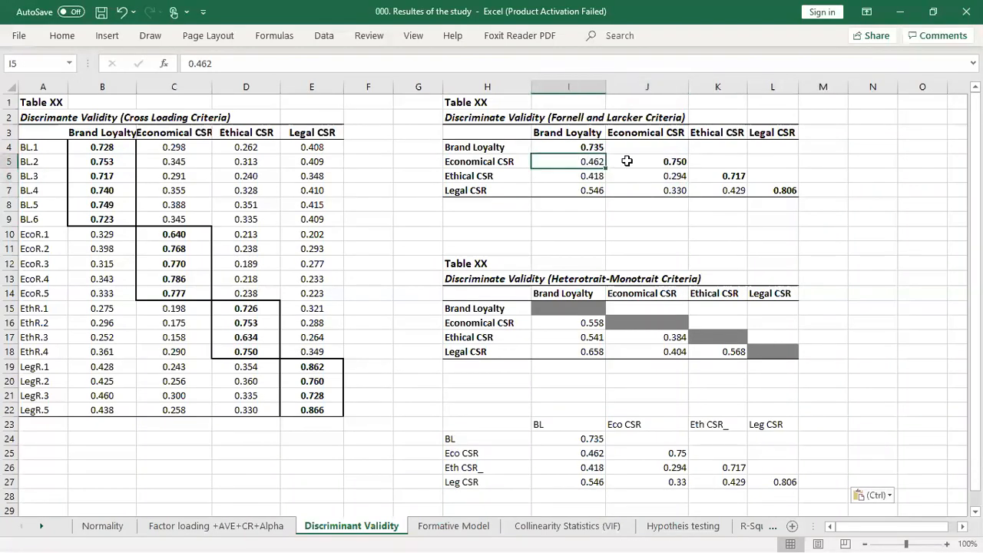
pyautogui.moveTo(634, 162); pyautogui.dragTo(414, 163)
pyautogui.moveTo(647, 162); pyautogui.dragTo(647, 227)
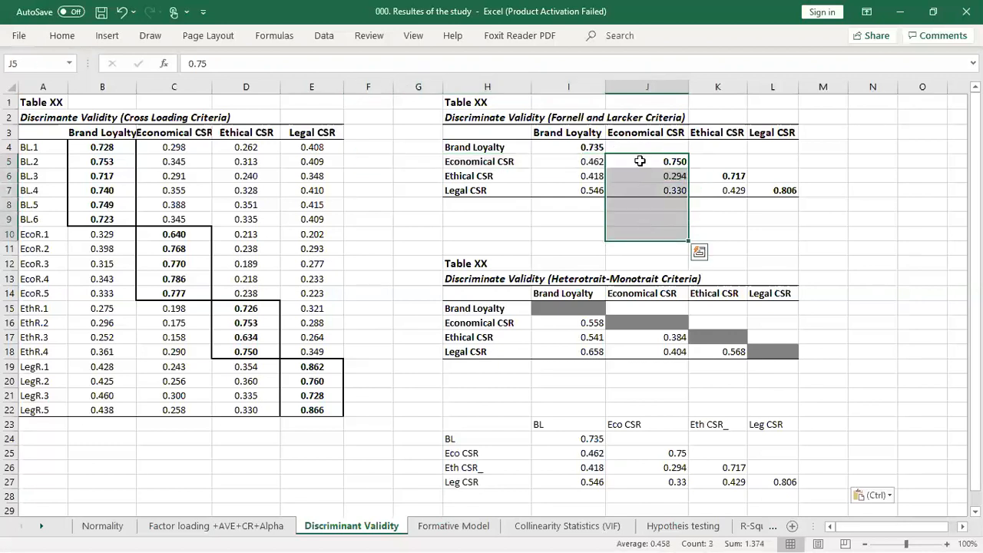
pyautogui.moveTo(584, 161); pyautogui.dragTo(584, 175)
pyautogui.moveTo(665, 175); pyautogui.dragTo(665, 190)
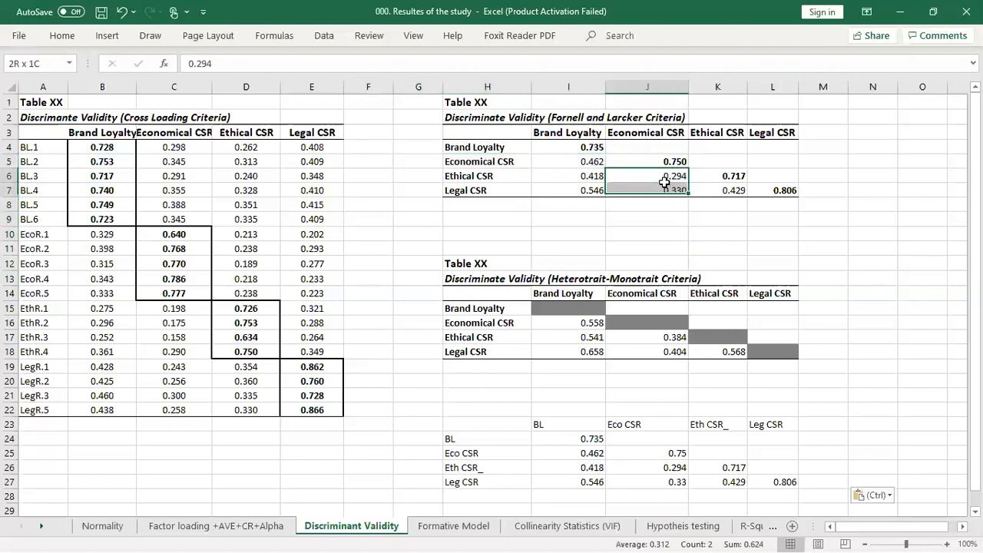
# Step: Compare the Ethical CSR and Legal CSR diagonal values with the correlations in their rows and below them
pyautogui.click(720, 175)
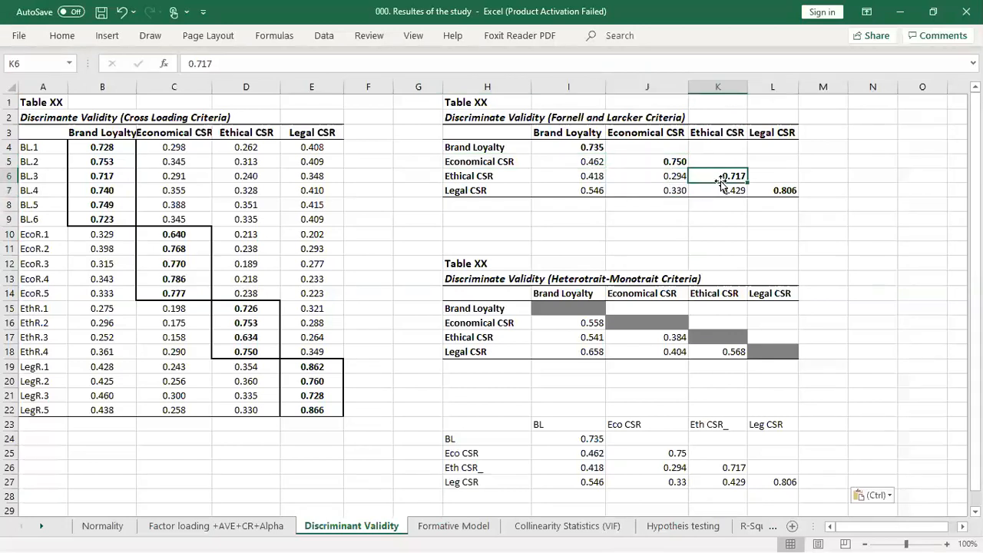
pyautogui.click(728, 190)
pyautogui.moveTo(665, 176); pyautogui.dragTo(472, 176)
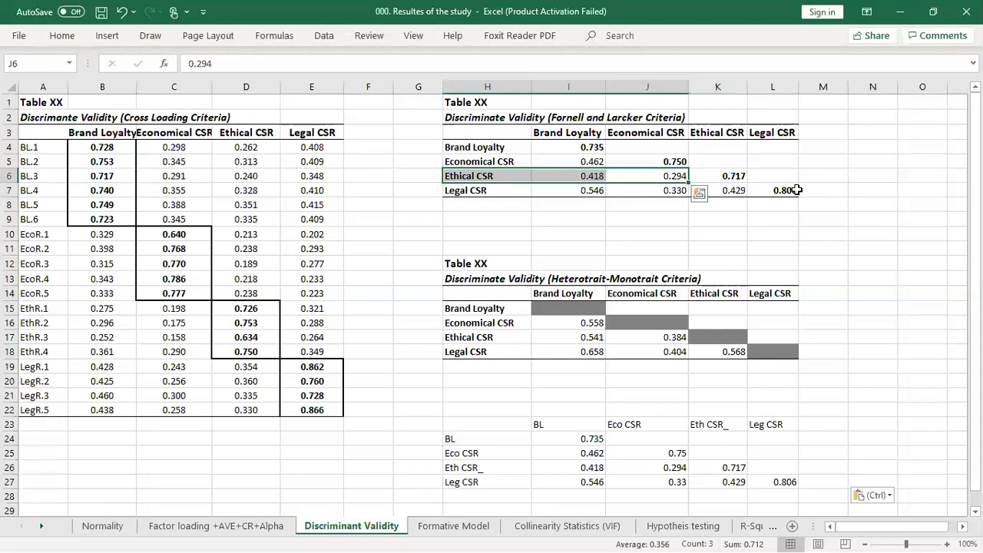
pyautogui.click(795, 189)
pyautogui.click(718, 190)
pyautogui.keyDown('shift'); pyautogui.click(539, 190); pyautogui.keyUp('shift')
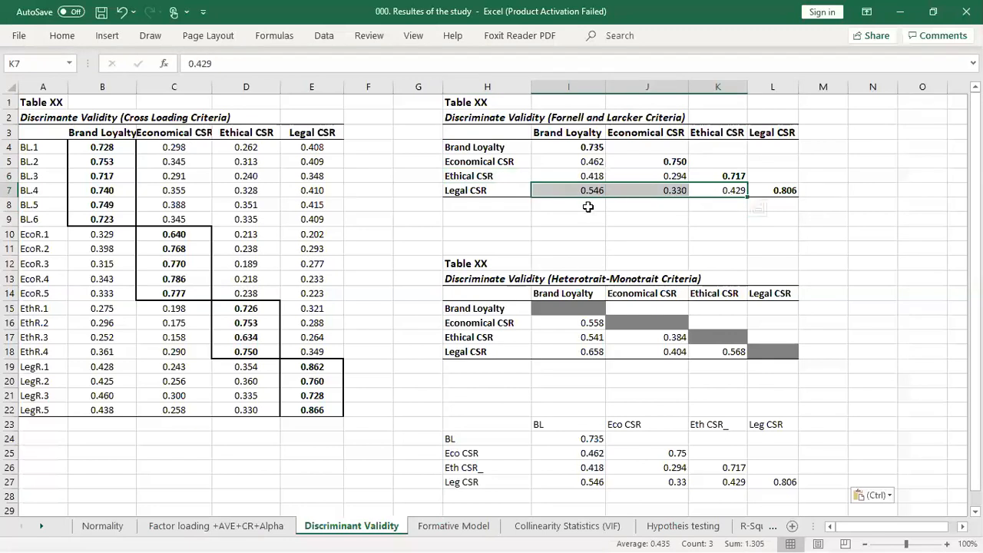
# Step: Review the whole Fornell and Larcker table and the empty row reserved beneath it on the Discriminant Validity sheet
pyautogui.click(462, 100)
pyautogui.moveTo(463, 115); pyautogui.dragTo(783, 192)
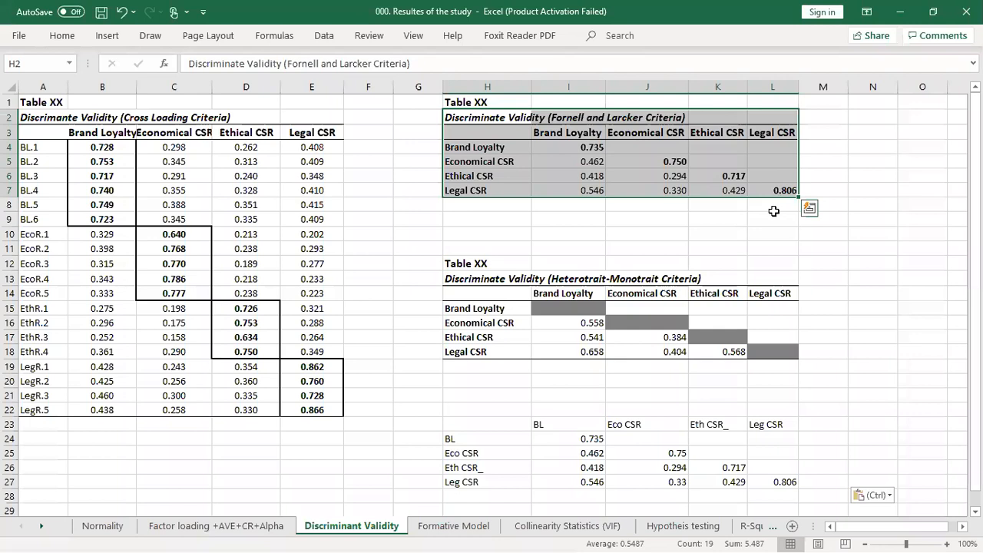
pyautogui.click(774, 210)
pyautogui.moveTo(475, 234); pyautogui.dragTo(758, 231)
# Step: Switch to the Word report and read the note on bold and off-diagonal values under Table 4.4
pyautogui.hotkey('alt', 'Tab')
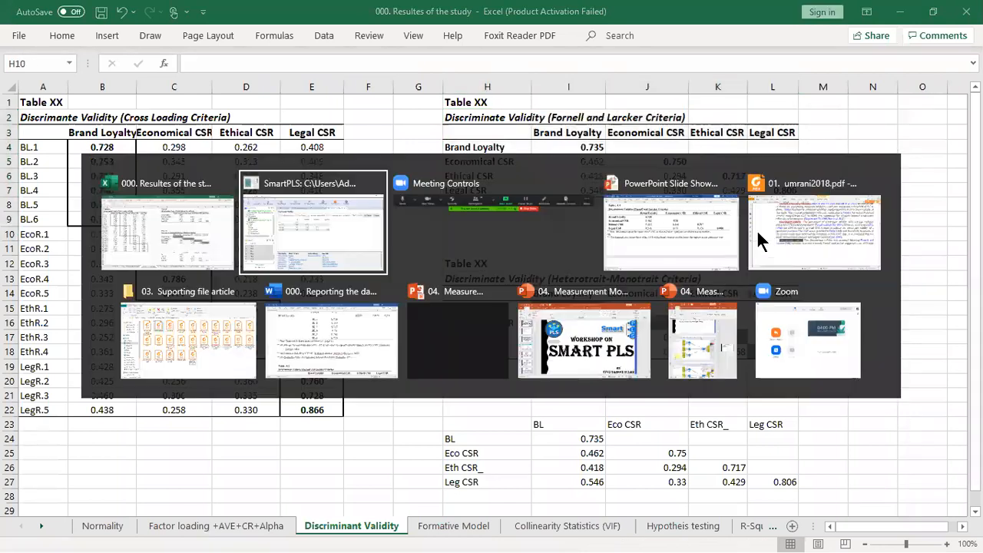
pyautogui.hotkey('alt', 'Tab')
pyautogui.hotkey('alt', 'Tab')
pyautogui.hotkey('alt', 'Tab')
pyautogui.hotkey('alt', 'Tab')
pyautogui.hotkey('alt', 'Tab')
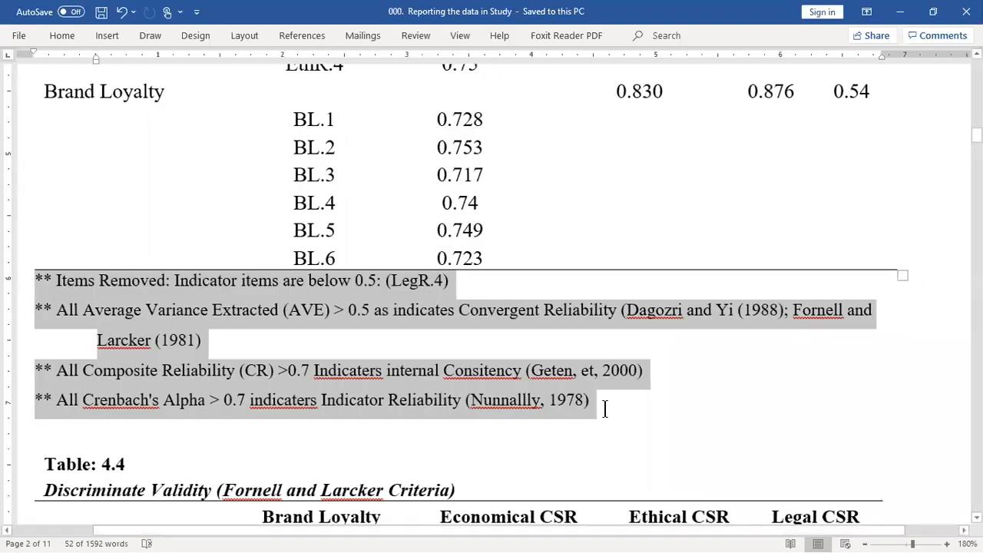
pyautogui.scroll(-5, 603, 403)
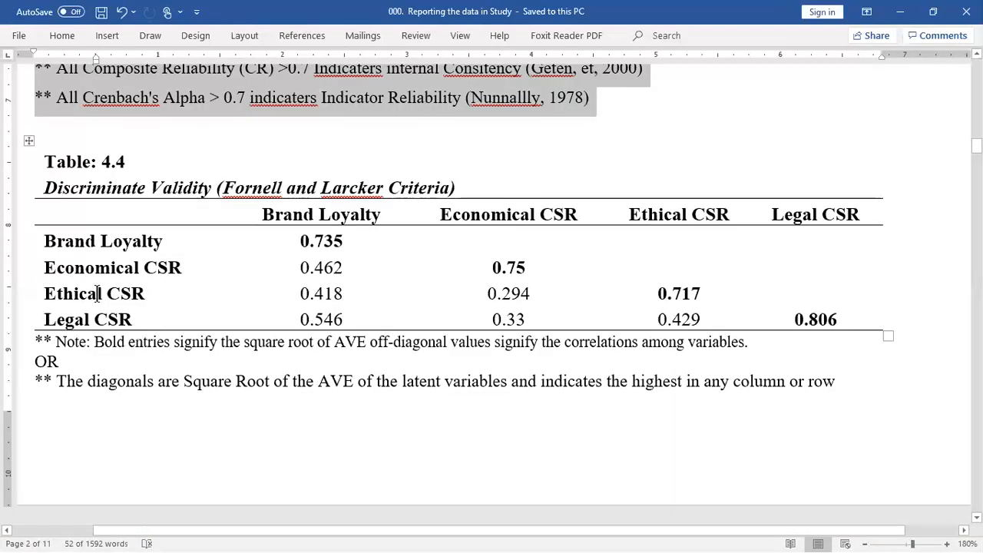
pyautogui.moveTo(55, 340); pyautogui.dragTo(797, 332)
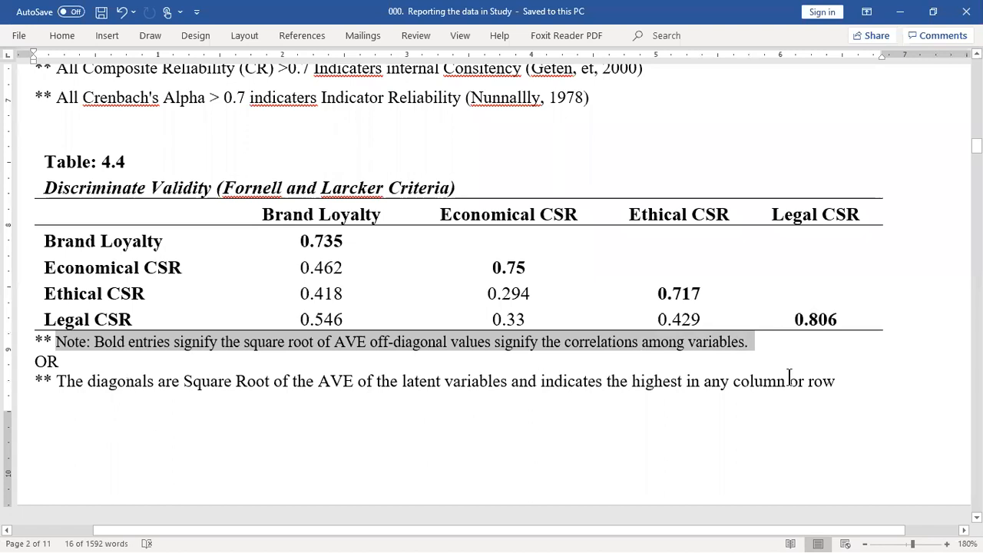
# Step: Switch to the PowerPoint slide show and read the Cross Loading Criterion slide on assessing discriminant validity
pyautogui.hotkey('alt', 'Tab')
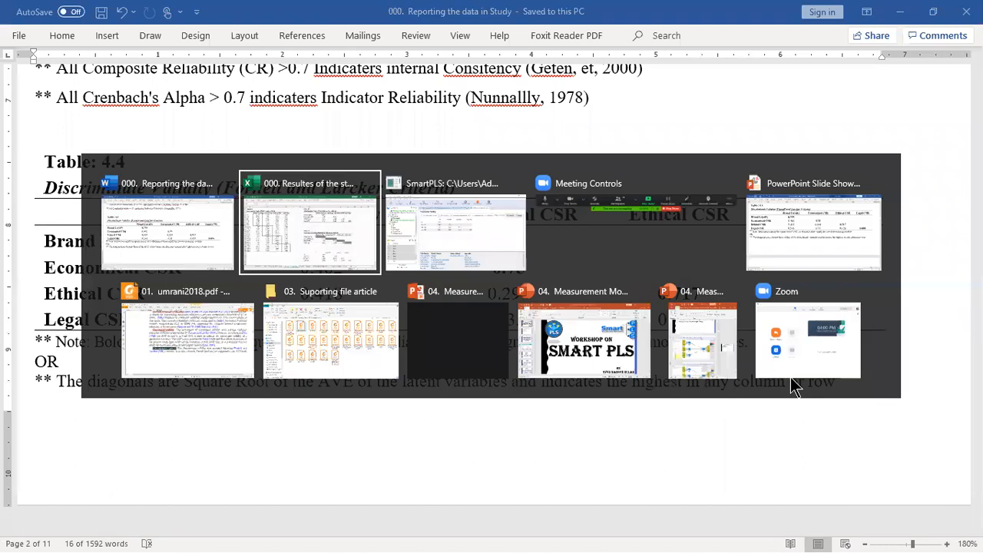
pyautogui.press('Tab')
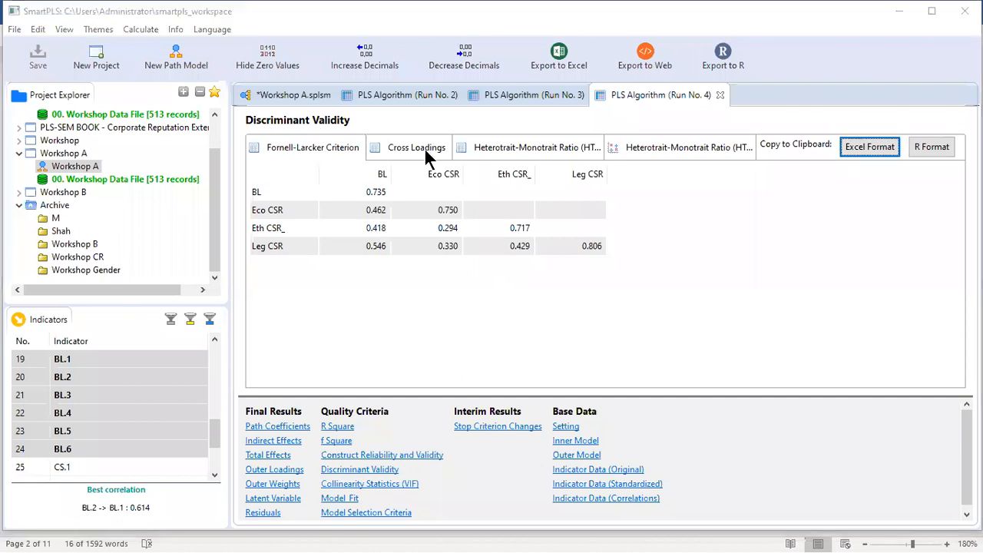
pyautogui.hotkey('alt', 'Tab')
pyautogui.press('Tab')
pyautogui.press('Tab')
pyautogui.press('Tab')
pyautogui.press('Tab')
pyautogui.press('Tab')
pyautogui.press('Tab')
pyautogui.press('Tab')
pyautogui.press('Tab')
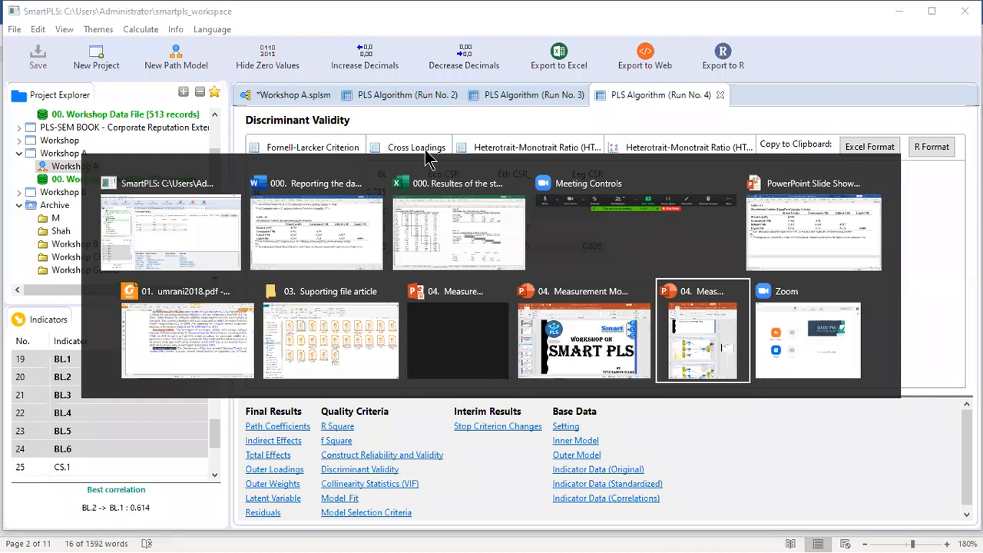
pyautogui.press('Tab')
pyautogui.press('Tab')
pyautogui.press('Tab')
pyautogui.press('Tab')
pyautogui.press('Tab')
pyautogui.press('Tab')
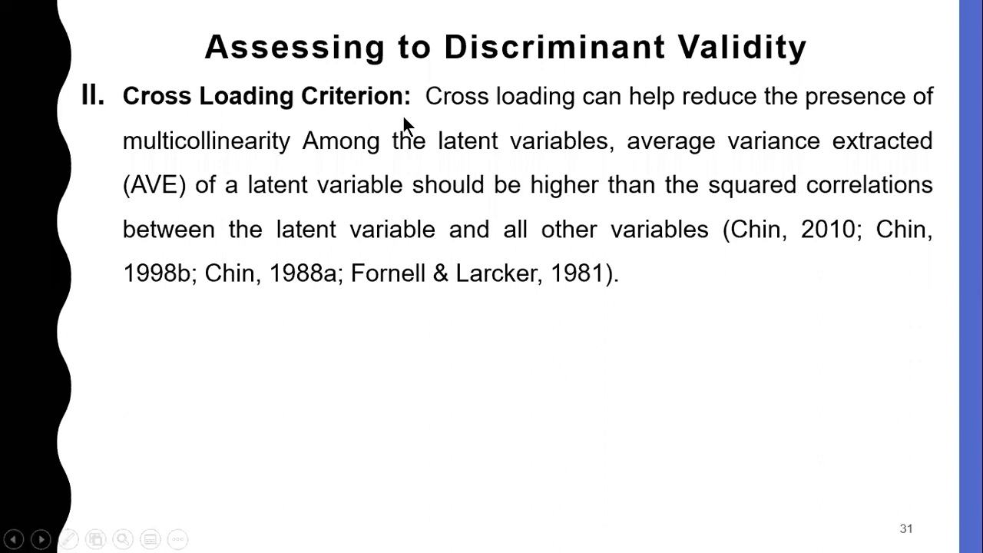
# Step: Switch to SmartPLS and bring up the Fornell-Larcker Criterion in the Discriminant Validity results of PLS Algorithm (Run No. 4)
pyautogui.hotkey('alt', 'Tab')
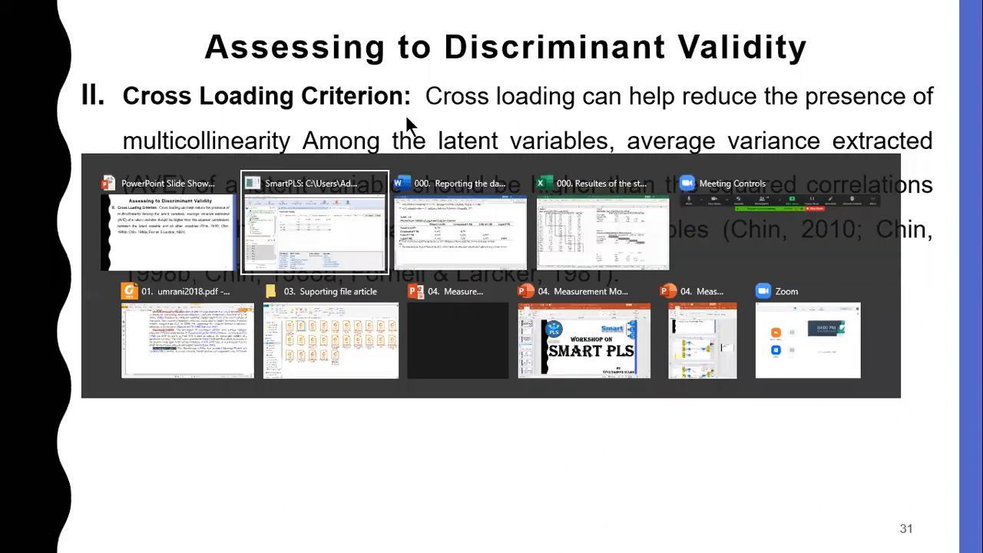
pyautogui.hotkey('alt', 'Tab')
pyautogui.hotkey('alt', 'Tab')
pyautogui.hotkey('alt', 'Tab')
pyautogui.hotkey('alt', 'Tab')
pyautogui.hotkey('alt', 'Tab')
pyautogui.hotkey('alt', 'Tab')
pyautogui.hotkey('alt', 'Tab')
pyautogui.hotkey('alt', 'Tab')
pyautogui.hotkey('alt', 'Tab')
pyautogui.hotkey('alt', 'Tab')
pyautogui.hotkey('alt', 'Tab')
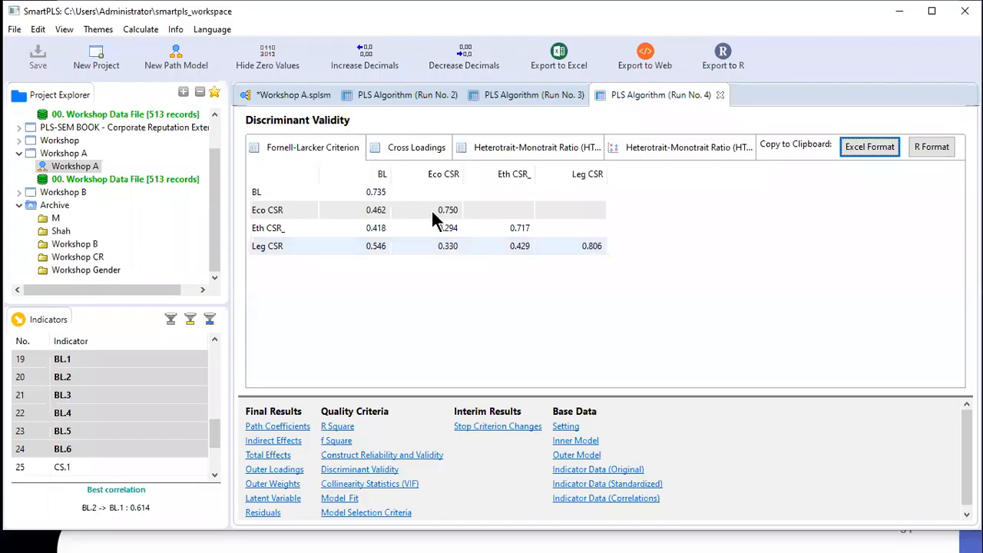
pyautogui.click(360, 471)
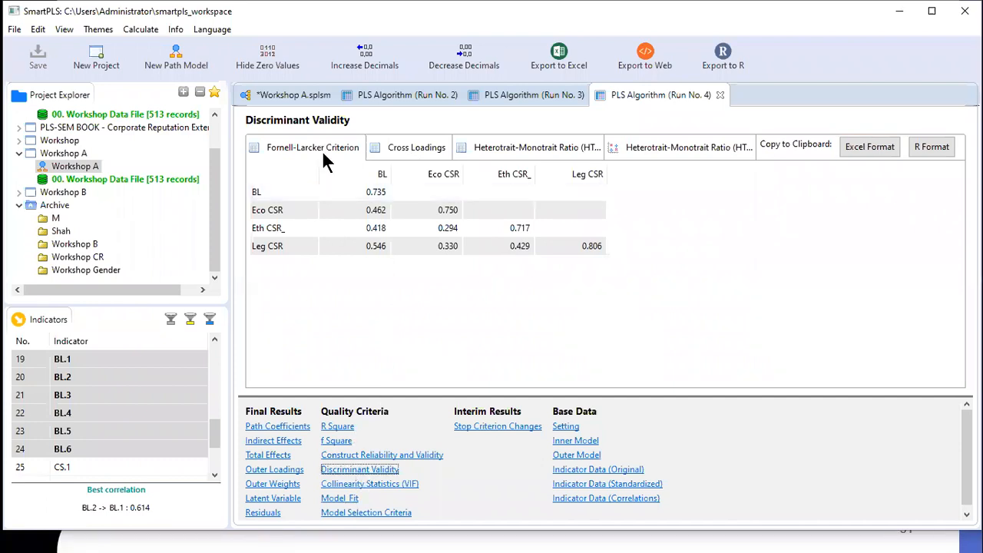
pyautogui.click(324, 154)
# Step: Examine the Cross Loadings results for all indicators, from BL.1 through LegR.5
pyautogui.click(419, 154)
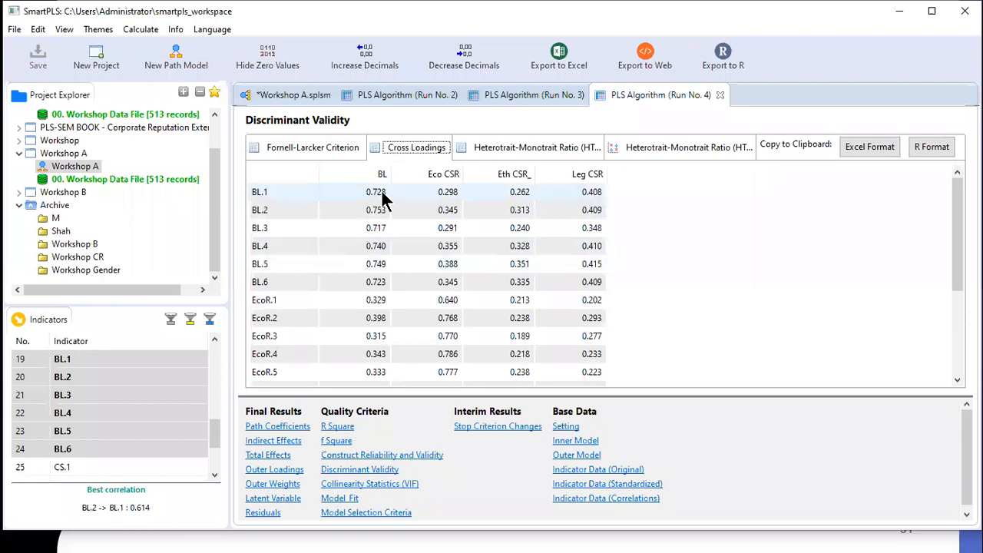
pyautogui.click(322, 144)
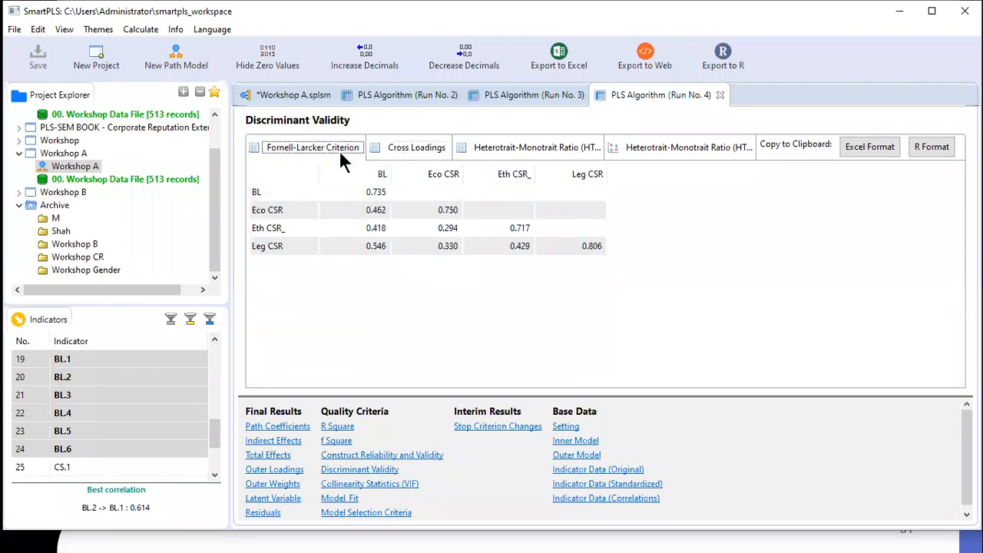
pyautogui.click(406, 149)
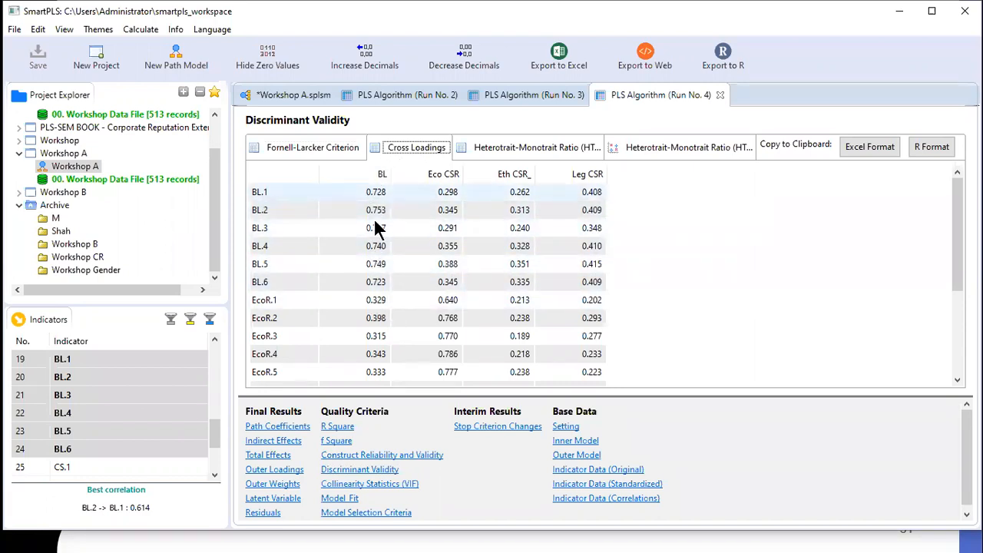
pyautogui.scroll(-3, 363, 308)
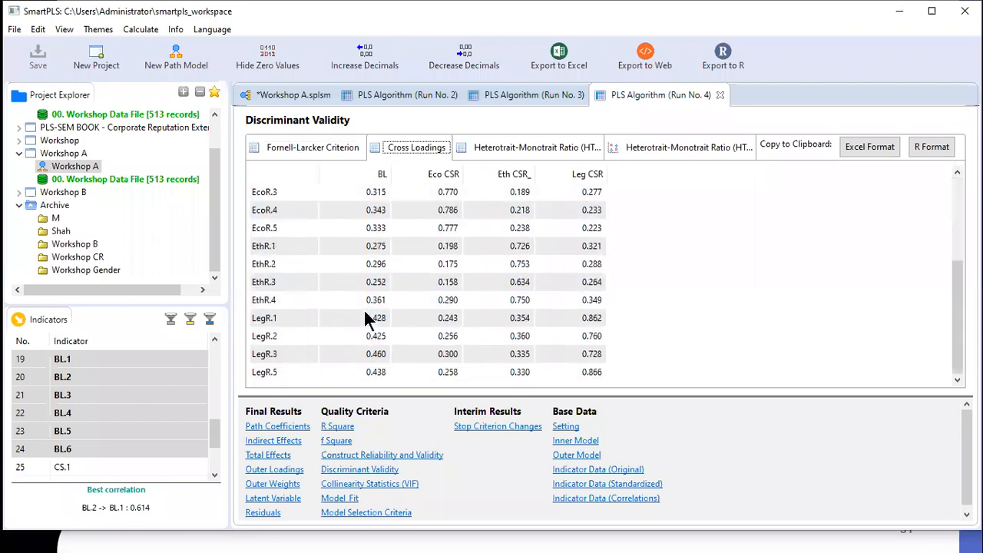
pyautogui.scroll(3, 364, 315)
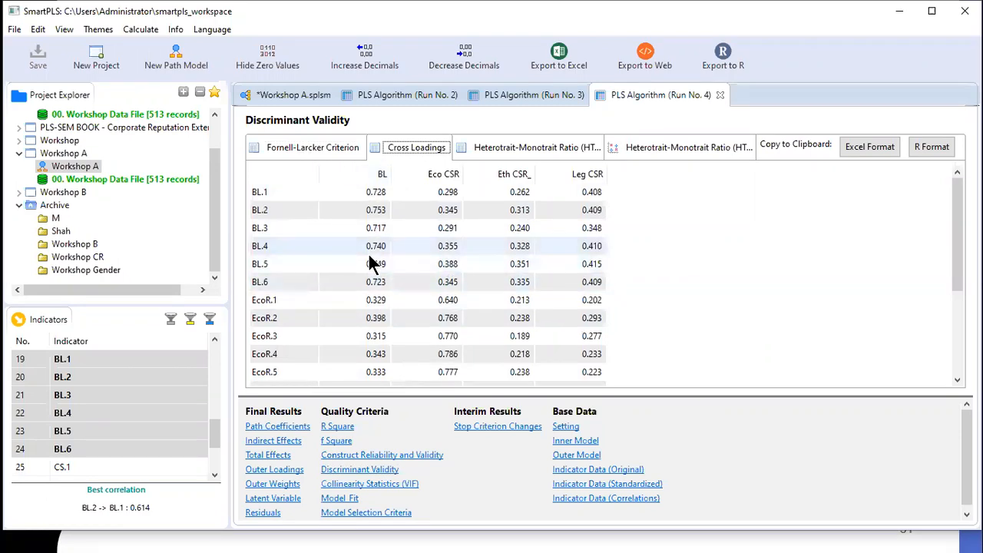
# Step: Copy the cross loadings in Excel format and switch to the Excel results workbook
pyautogui.click(883, 148)
pyautogui.hotkey('alt', 'Tab')
pyautogui.hotkey('alt', 'Tab')
pyautogui.hotkey('alt', 'Tab')
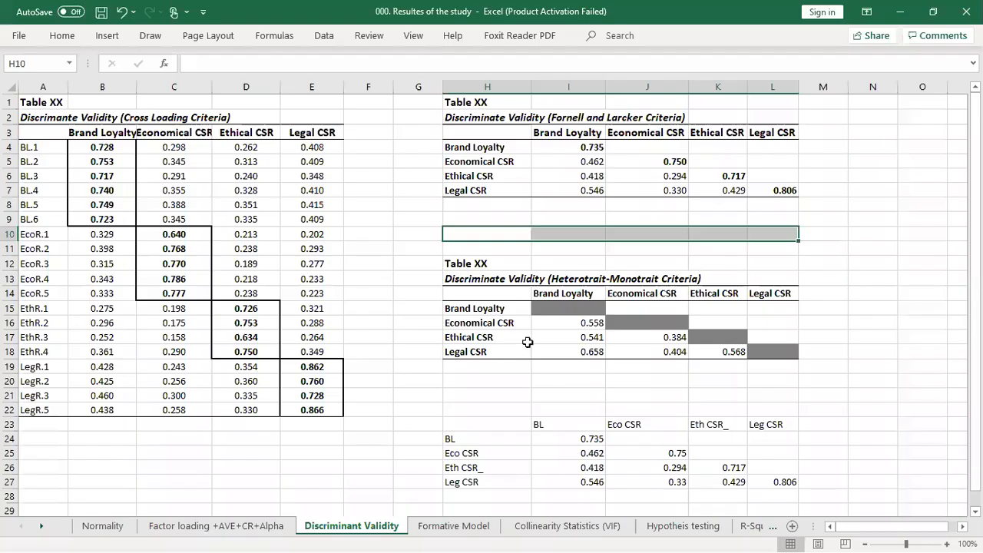
# Step: Highlight cross loadings greater than 0.512 in B4:E22 using a conditional format with Light Red Fill with Dark Red Text
pyautogui.click(99, 176)
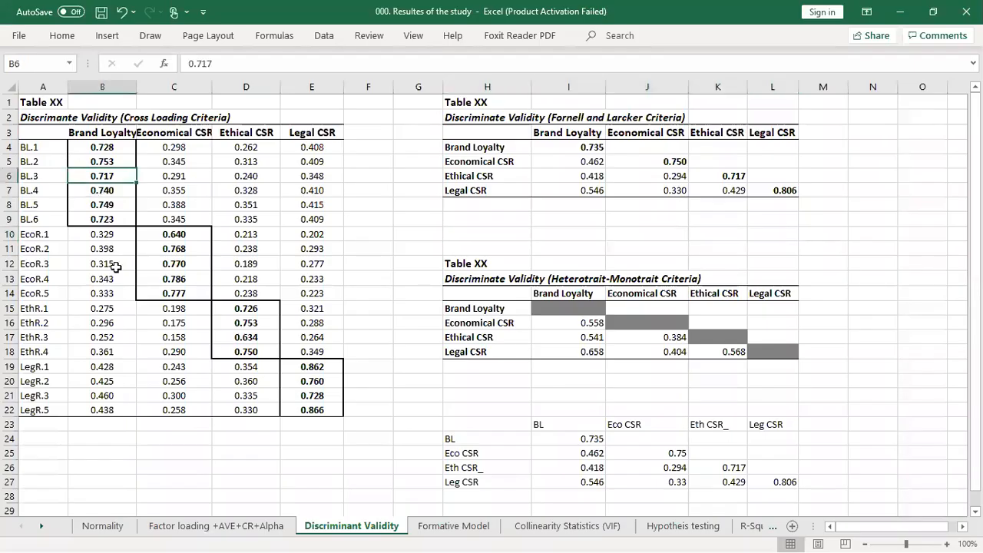
pyautogui.click(105, 146)
pyautogui.moveTo(158, 200); pyautogui.dragTo(309, 402)
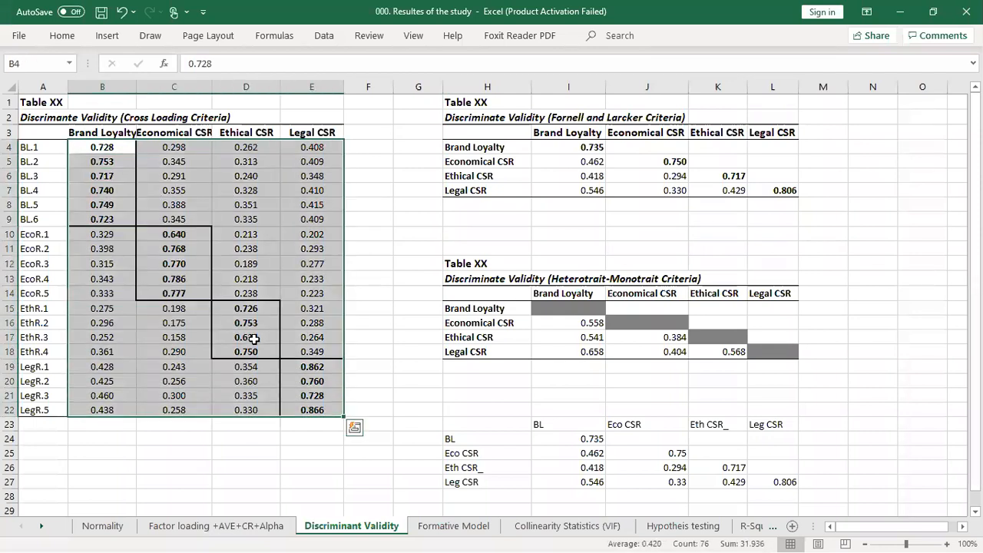
pyautogui.click(63, 35)
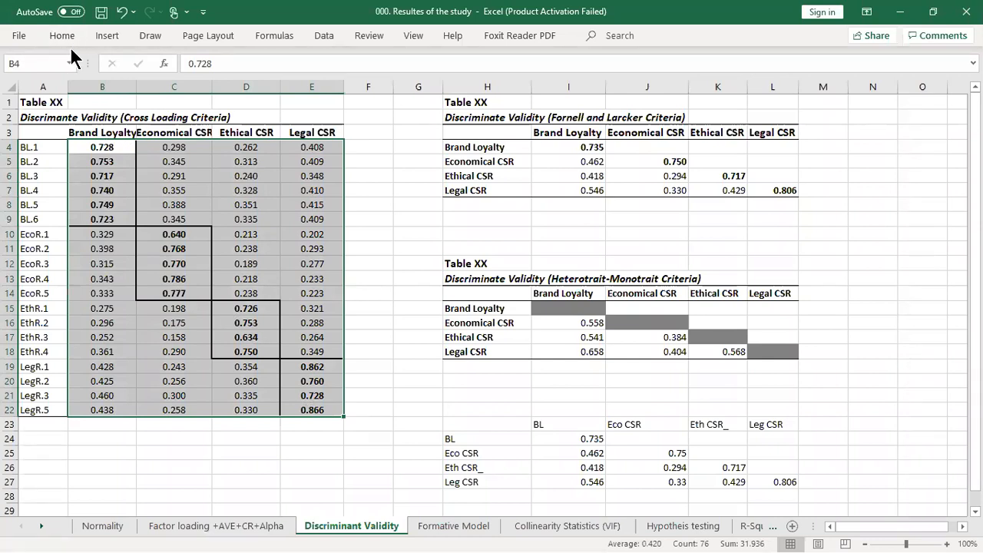
pyautogui.click(569, 81)
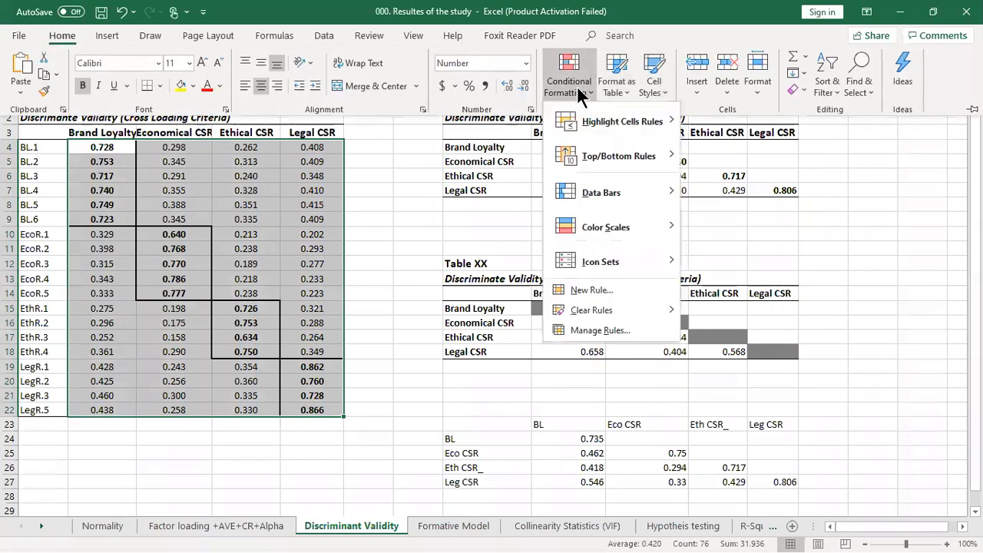
pyautogui.moveTo(625, 127)
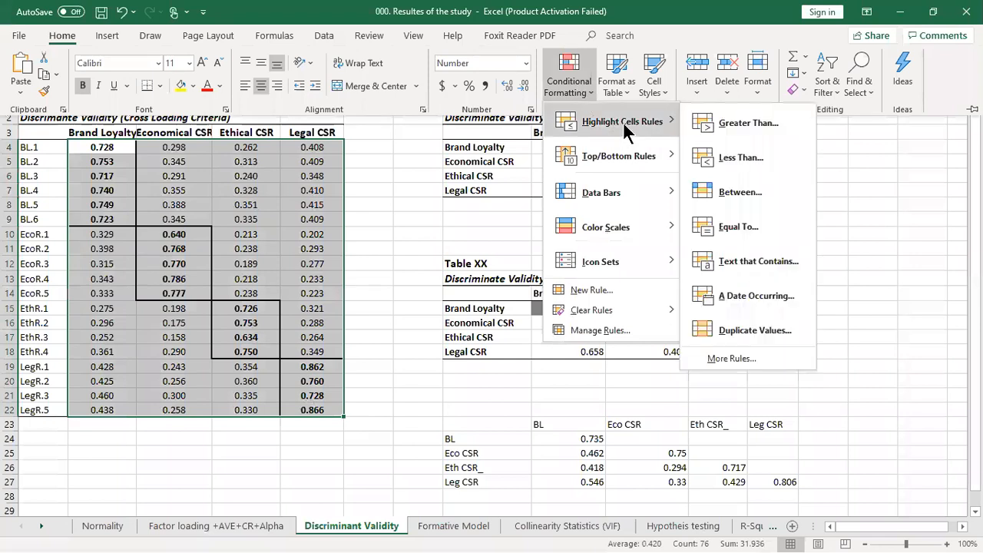
pyautogui.click(740, 132)
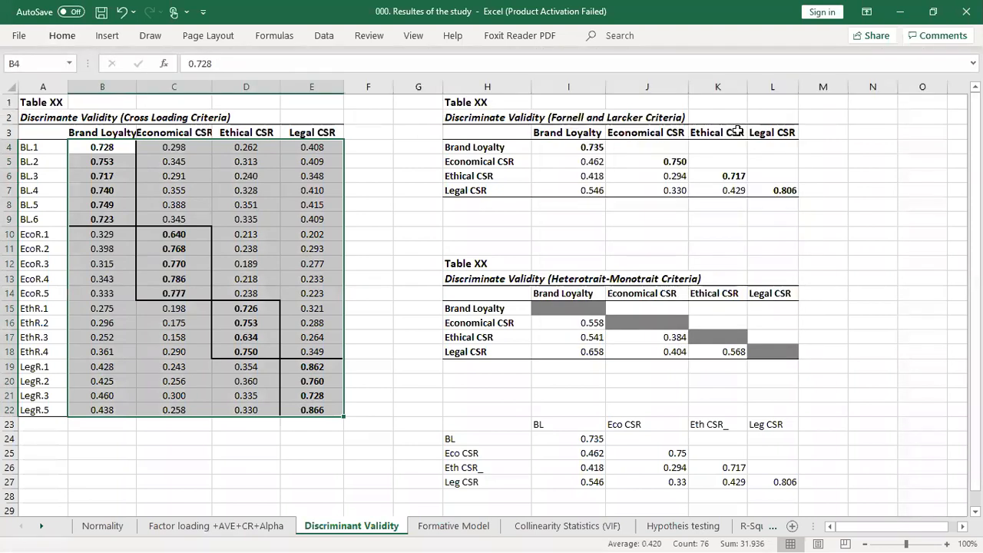
pyautogui.click(525, 265)
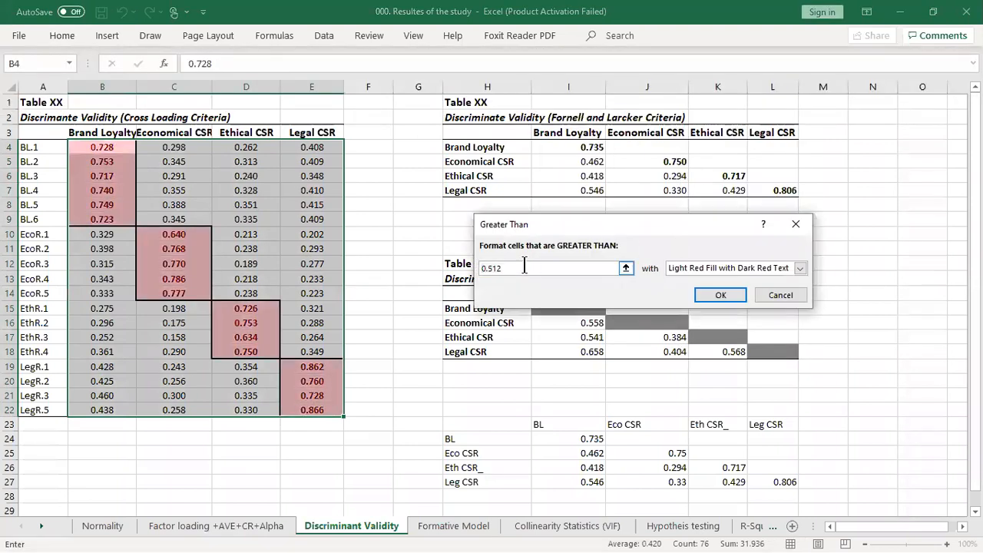
pyautogui.press('Return')
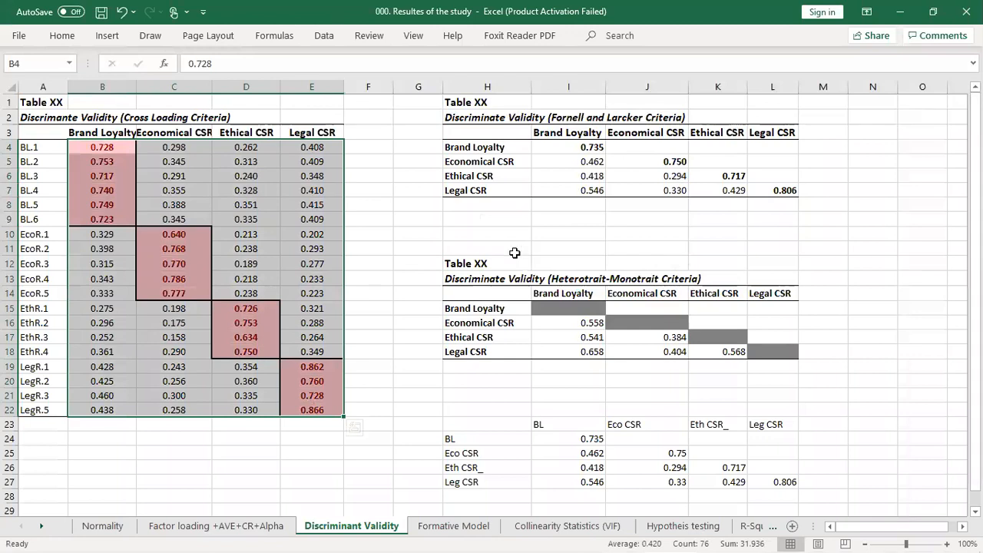
# Step: Compare the highlighted Brand Loyalty, Economical CSR and Ethical CSR loadings with the cross loadings in the other construct columns
pyautogui.click(100, 146)
pyautogui.moveTo(100, 146); pyautogui.dragTo(102, 218)
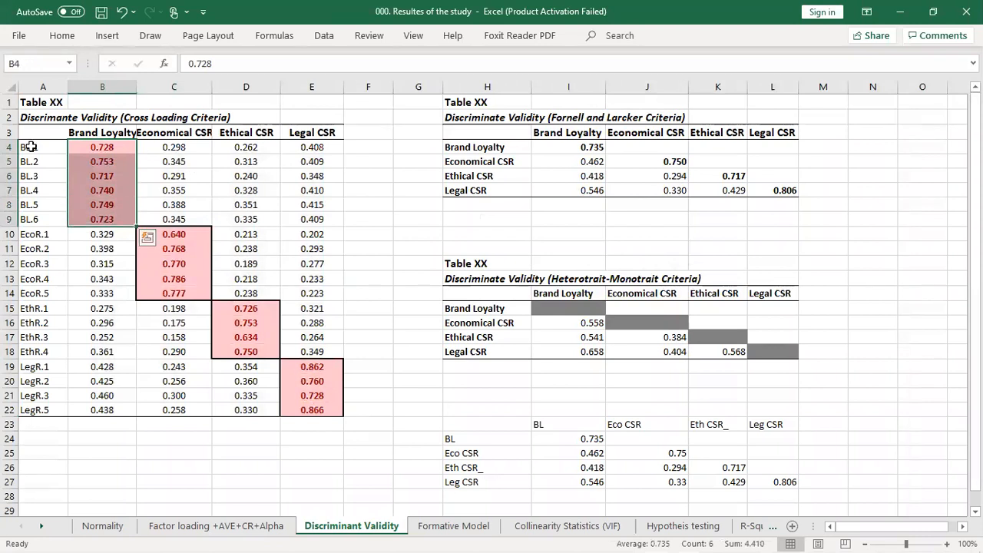
pyautogui.click(31, 145)
pyautogui.moveTo(92, 142); pyautogui.dragTo(101, 411)
pyautogui.moveTo(171, 147); pyautogui.dragTo(301, 219)
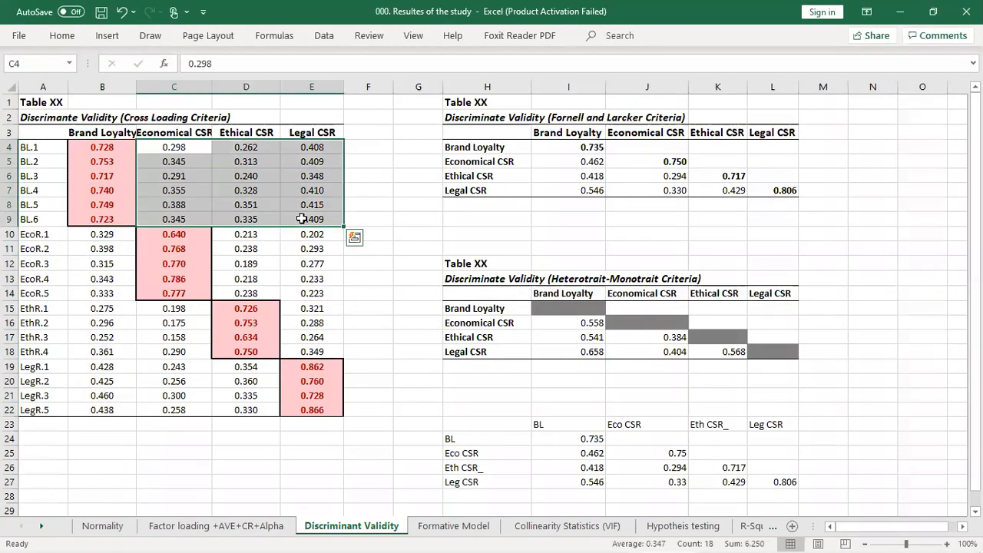
pyautogui.moveTo(154, 233); pyautogui.dragTo(163, 293)
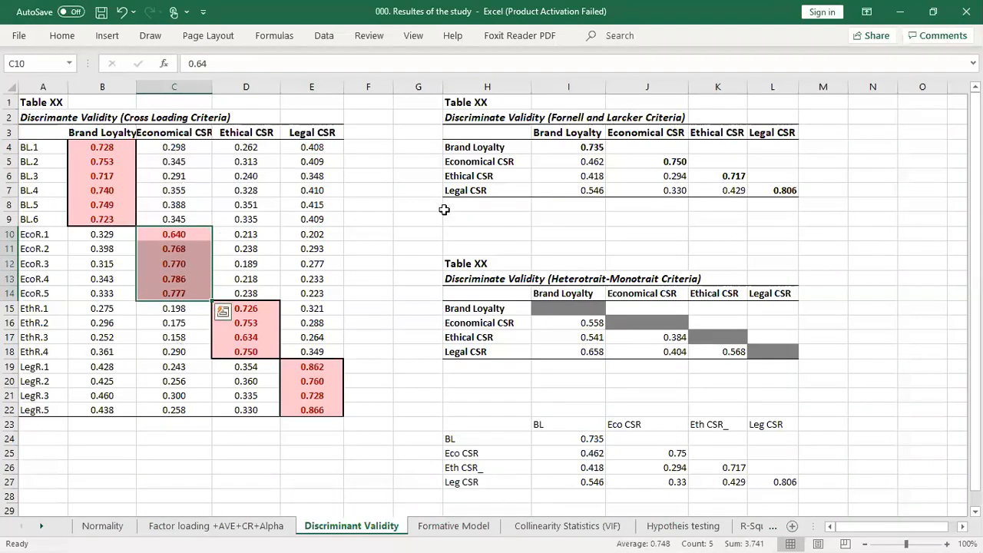
pyautogui.moveTo(269, 308); pyautogui.dragTo(263, 361)
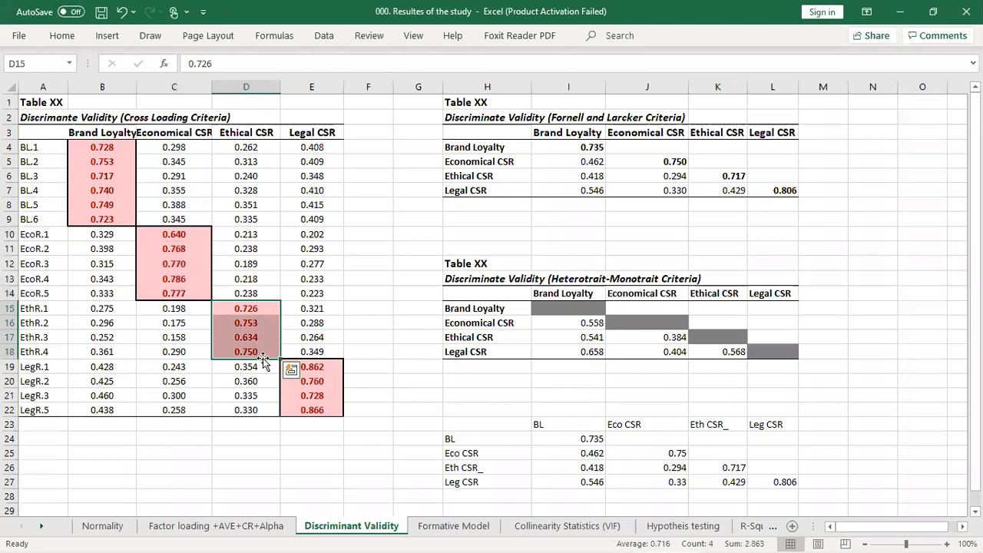
pyautogui.click(259, 439)
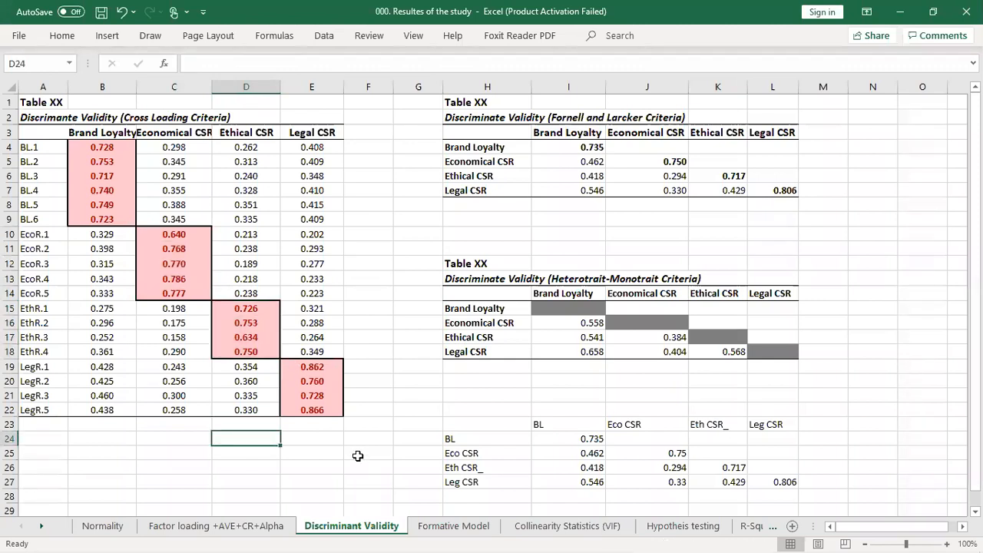
# Step: Undo the conditional highlighting on the cross loading table and select the Brand Loyalty loadings for BL.1 to BL.6
pyautogui.hotkey('ctrl', 'z')
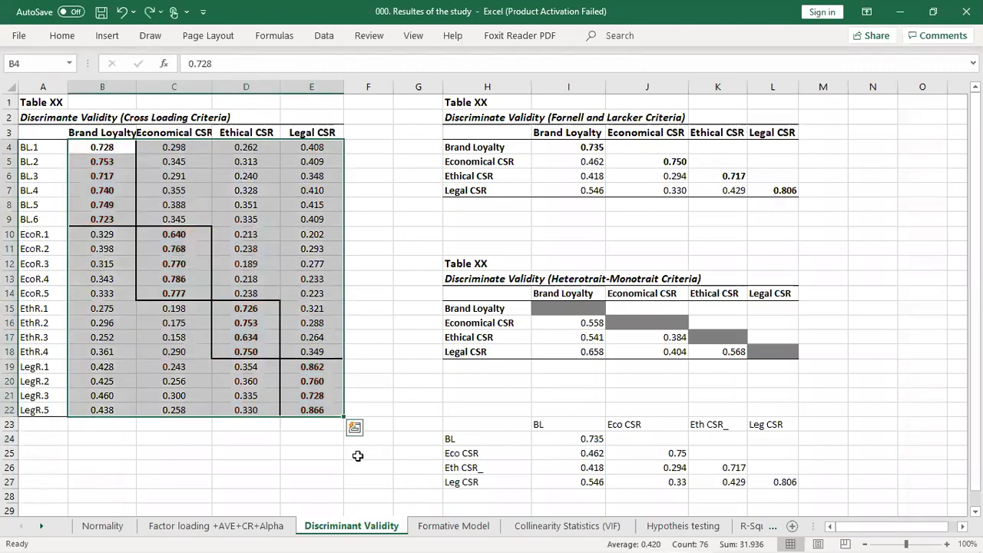
pyautogui.click(229, 438)
pyautogui.moveTo(114, 147); pyautogui.dragTo(115, 213)
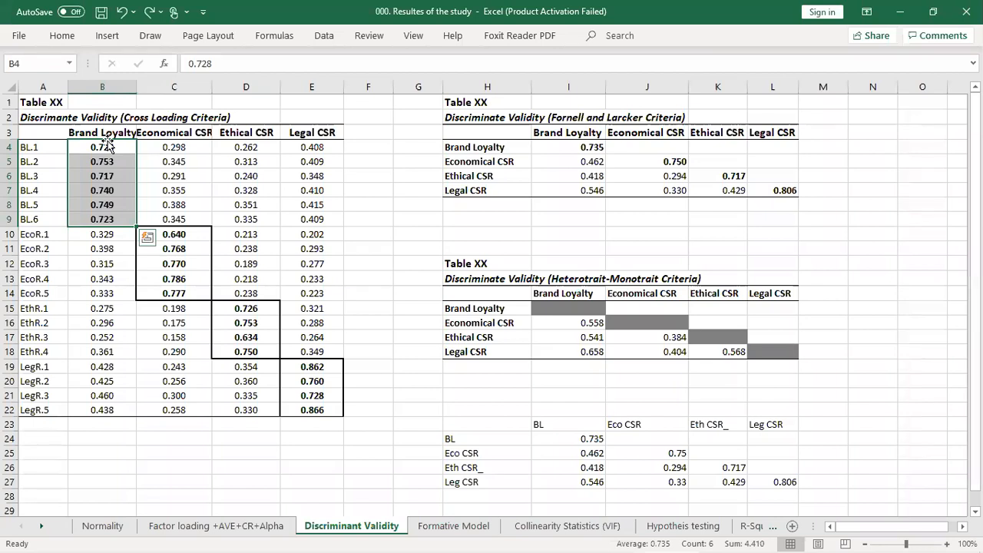
# Step: Switch to the Word report and review Table 4.5, Discriminate Validity (Cross Loading Criteria), including the note on boxed values
pyautogui.hotkey('alt', 'Tab')
pyautogui.press('Tab')
pyautogui.press('Tab')
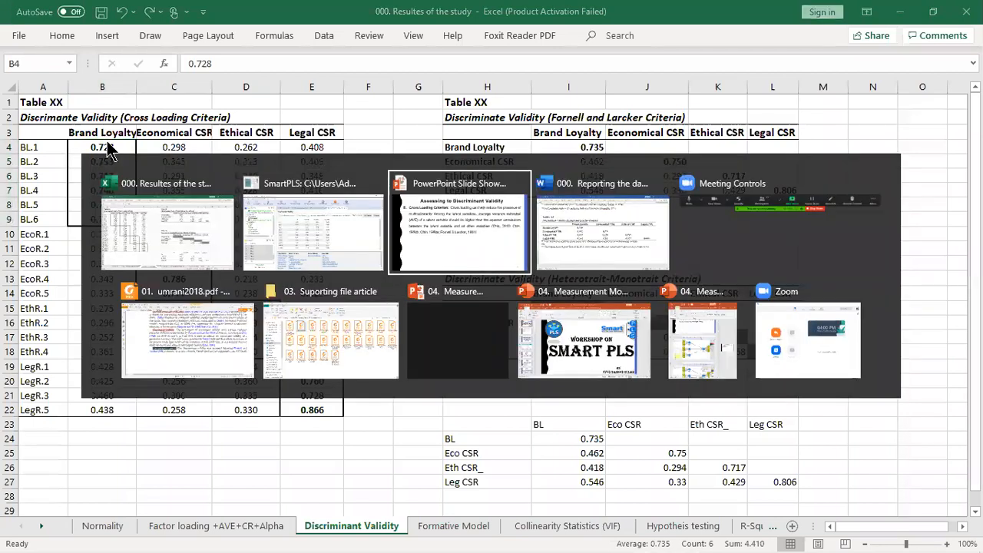
pyautogui.scroll(-7, 361, 250)
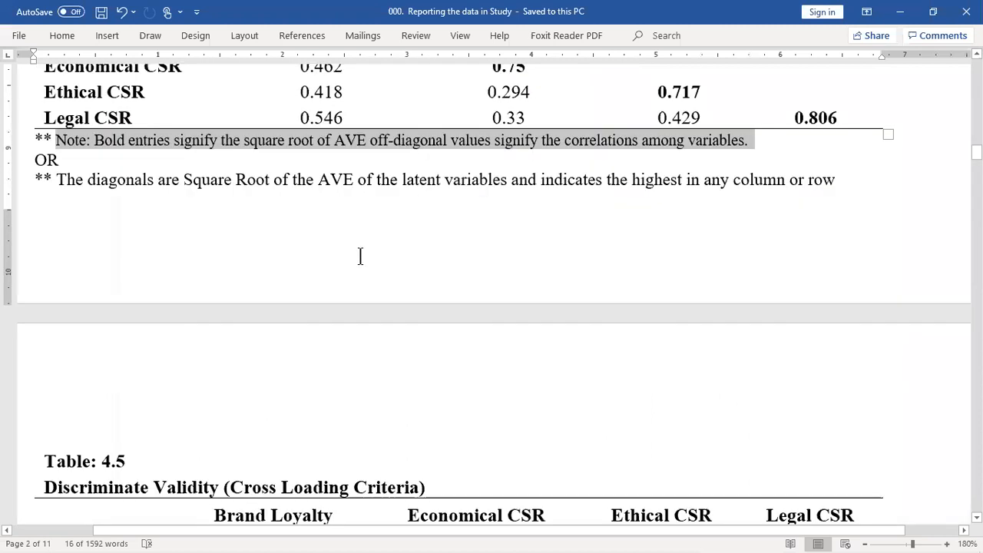
pyautogui.scroll(-7, 360, 257)
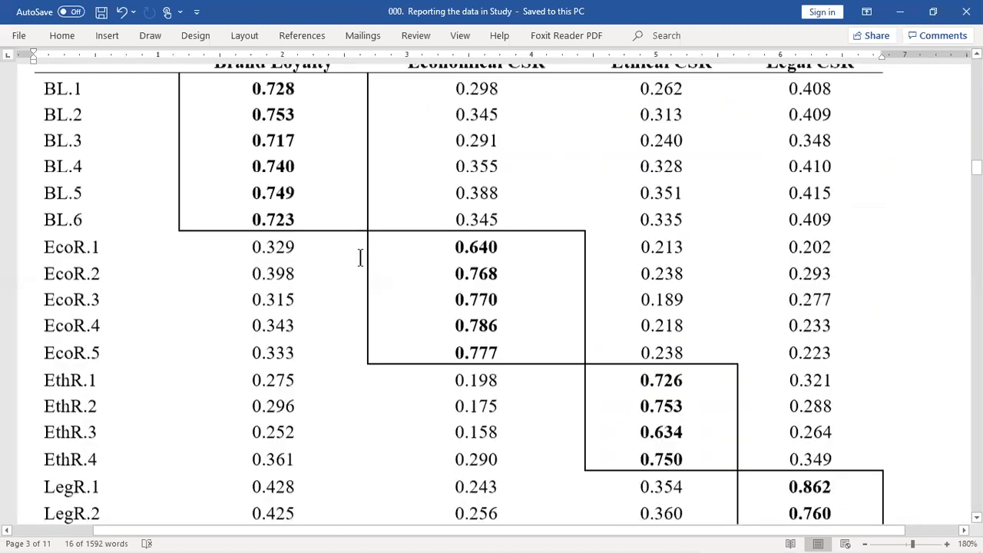
pyautogui.scroll(3, 360, 257)
pyautogui.scroll(4, 360, 257)
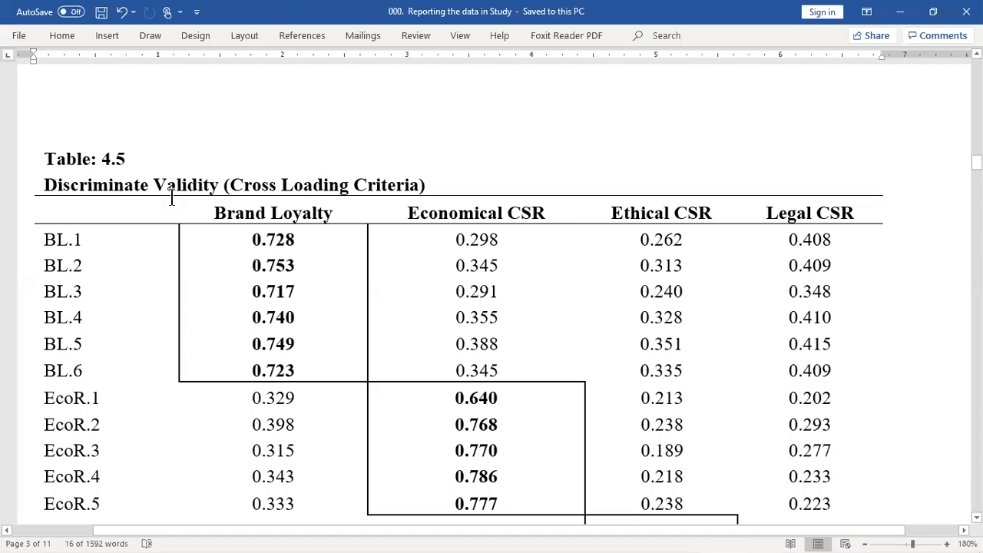
pyautogui.moveTo(172, 192); pyautogui.dragTo(409, 196)
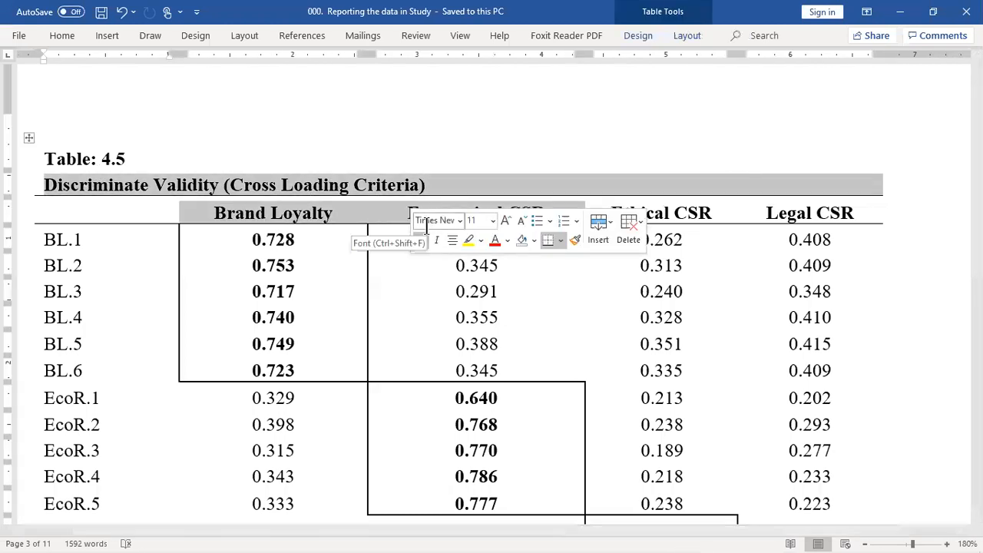
pyautogui.scroll(-3, 427, 223)
pyautogui.scroll(-5, 426, 225)
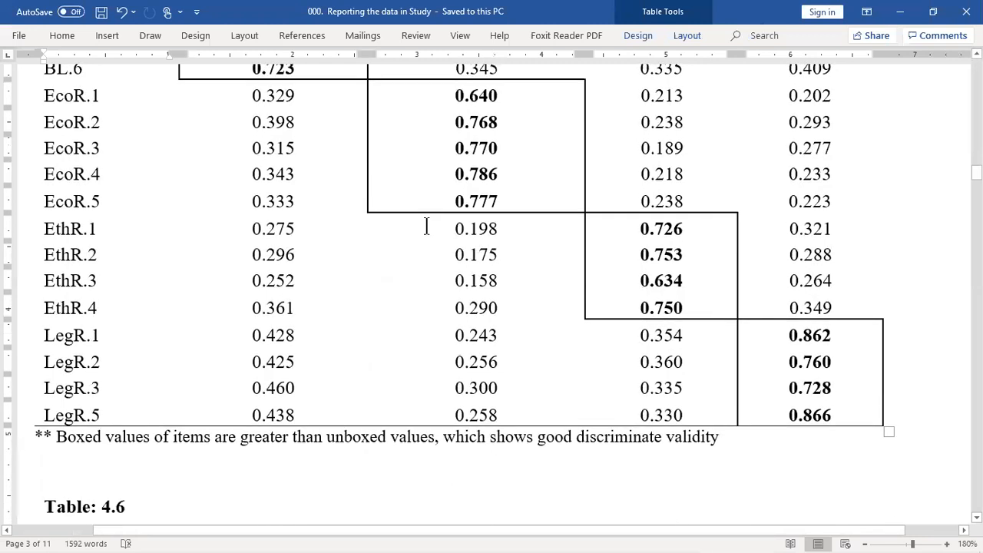
pyautogui.hotkey('alt', 'Tab')
pyautogui.hotkey('alt', 'Tab')
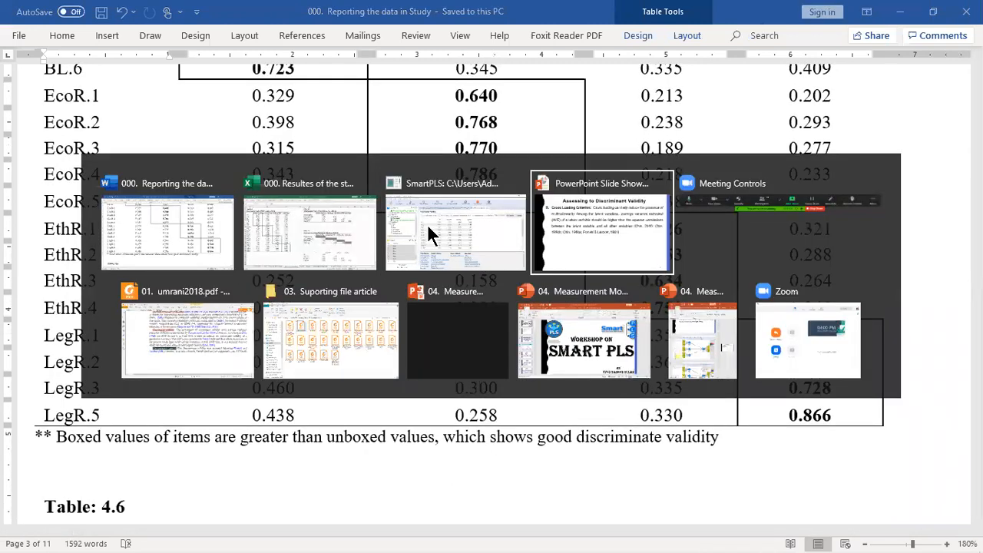
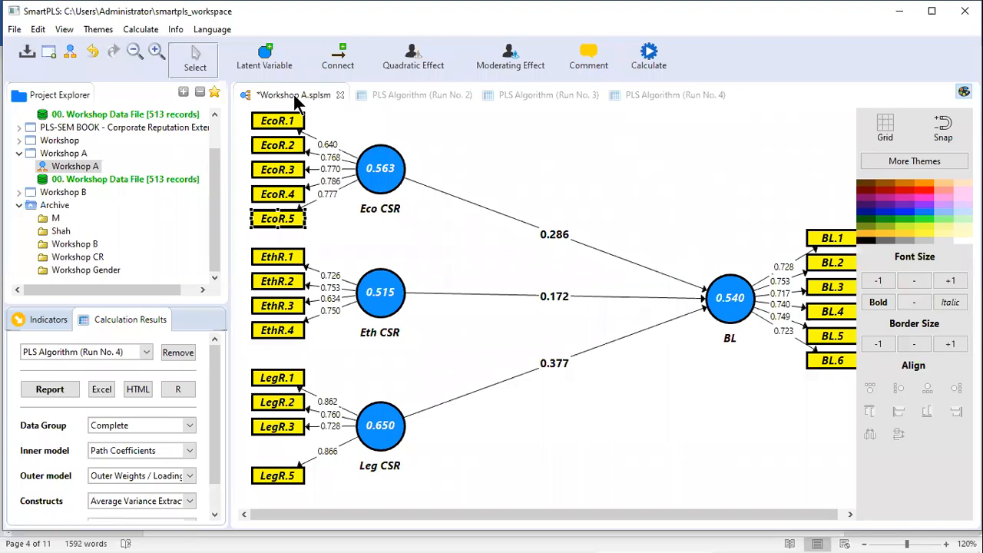
# Step: Try switching the Eco CSR construct from reflective to formative in the Workshop A model, and undo the switch
pyautogui.click(536, 168)
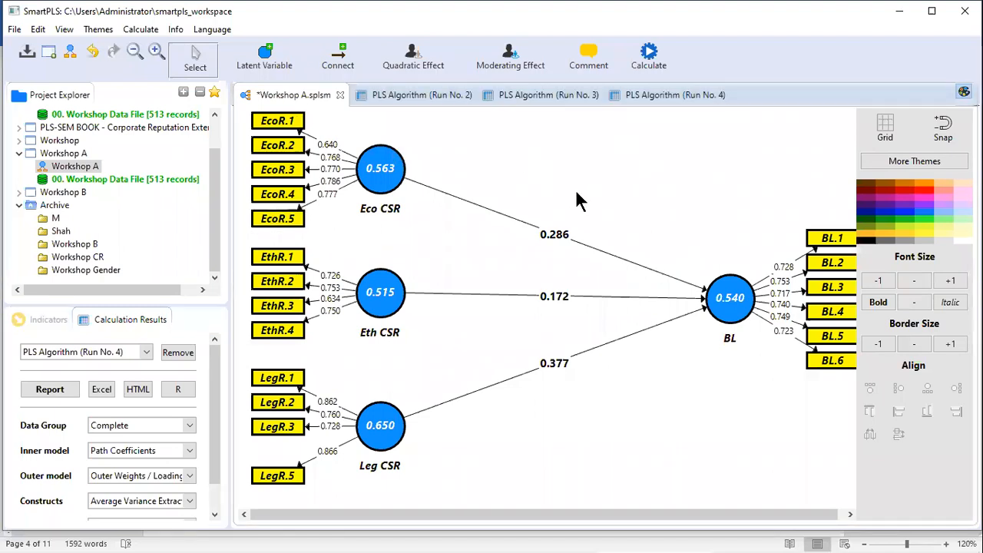
pyautogui.click(380, 176)
pyautogui.rightClick(381, 180)
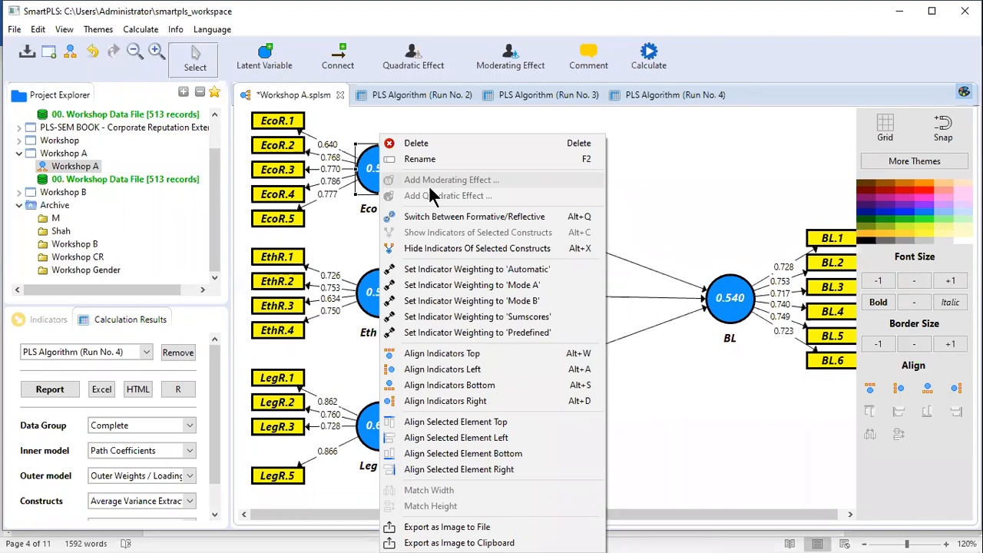
pyautogui.rightClick(665, 177)
pyautogui.click(385, 162)
pyautogui.rightClick(387, 170)
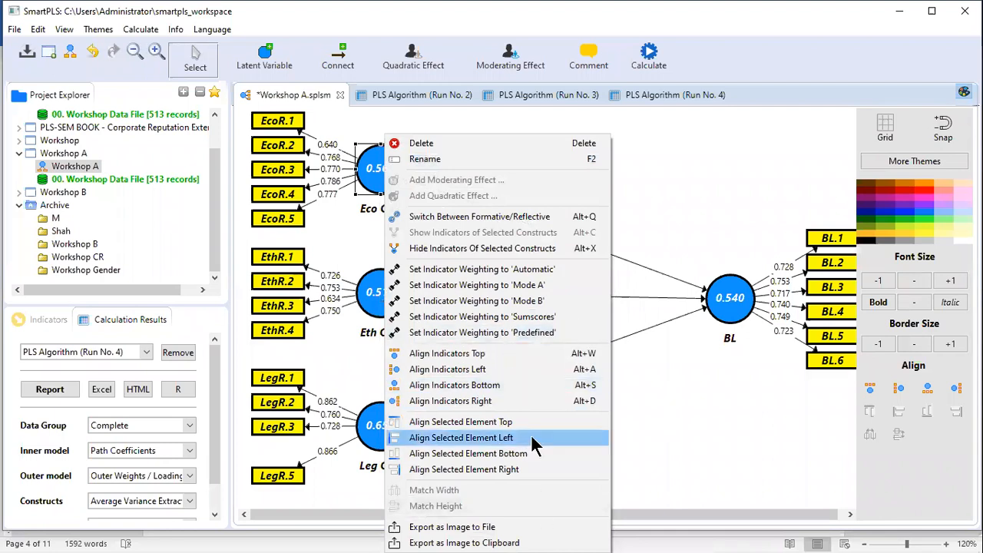
pyautogui.click(505, 222)
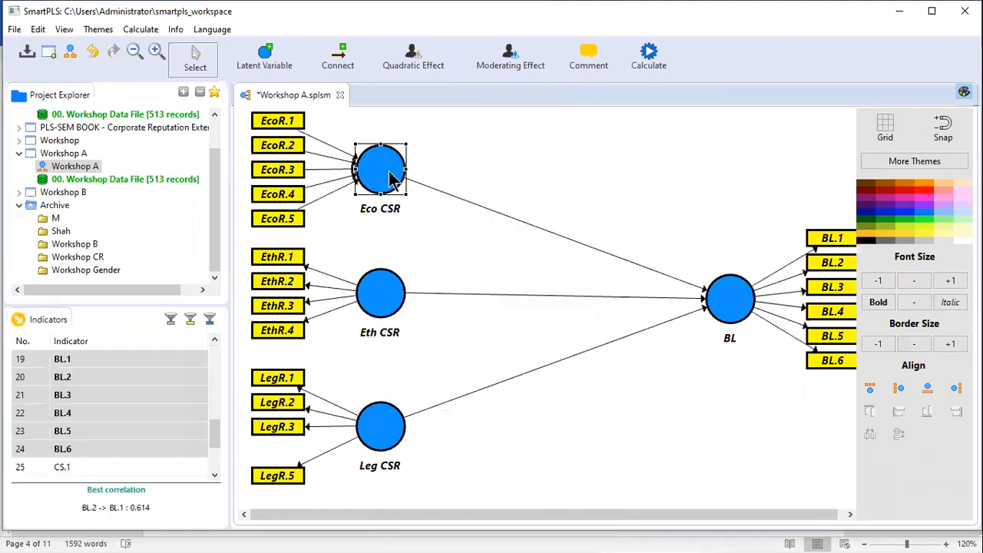
pyautogui.click(477, 154)
pyautogui.hotkey('ctrl', 'z')
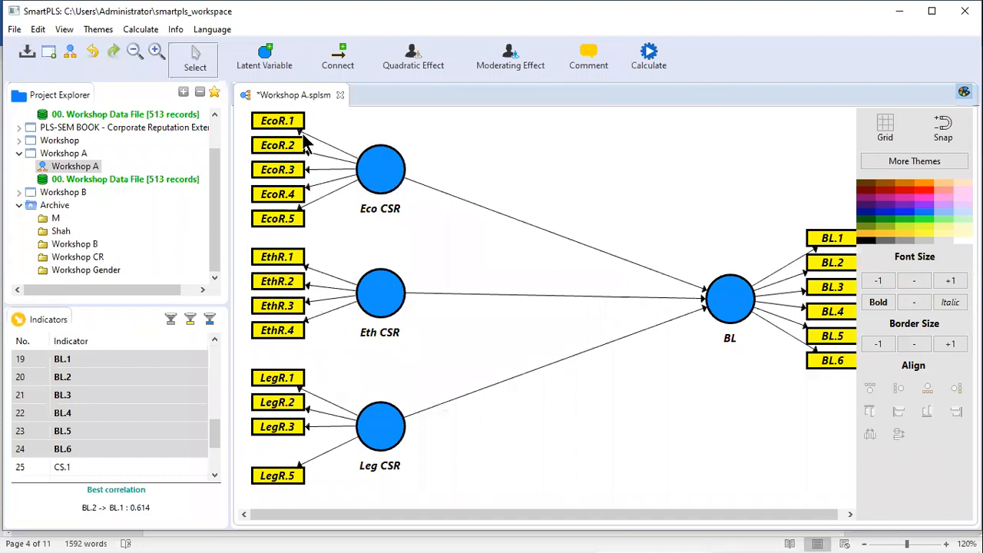
# Step: Switch the Eco CSR, Eth CSR, Leg CSR and BL constructs to formative one at a time
pyautogui.rightClick(386, 181)
pyautogui.click(419, 213)
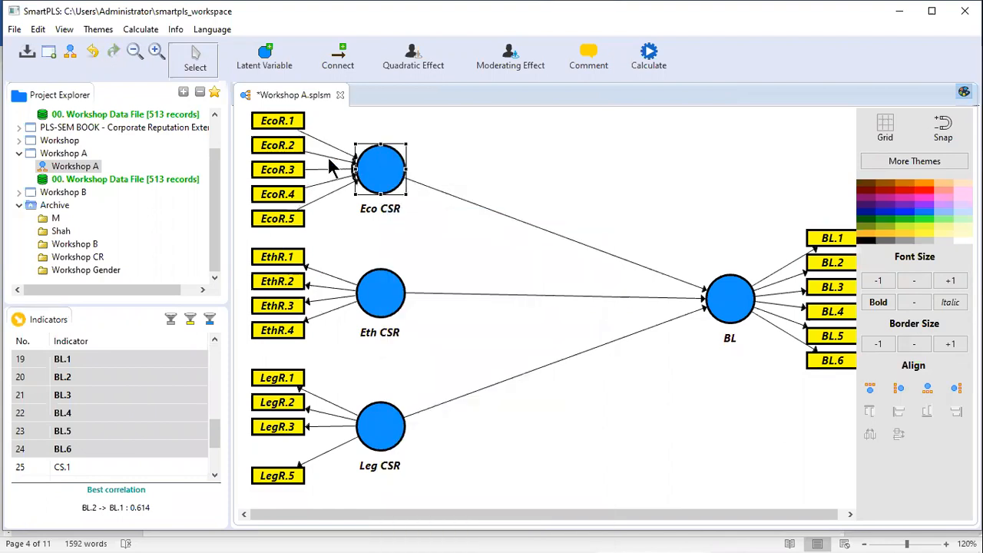
pyautogui.rightClick(382, 293)
pyautogui.click(450, 219)
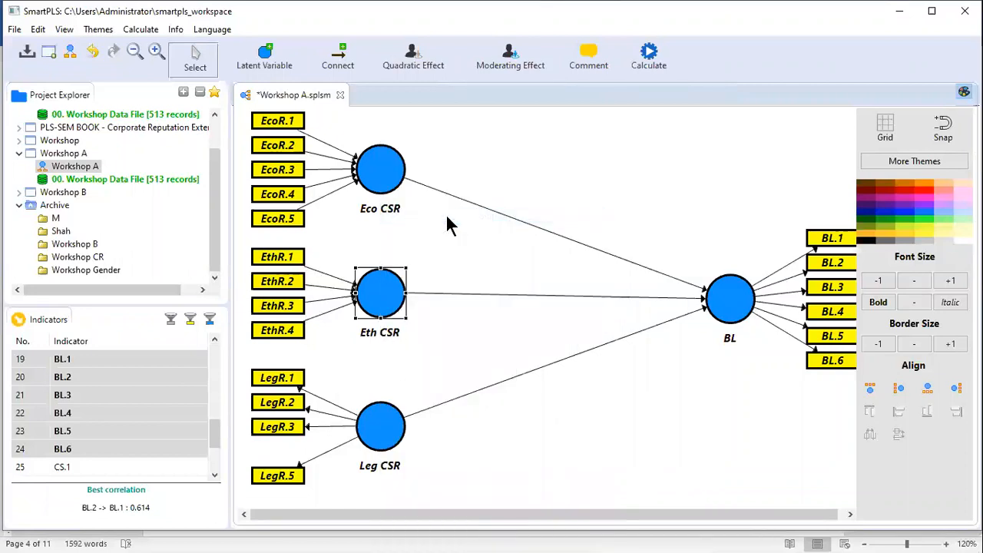
pyautogui.click(379, 435)
pyautogui.hotkey('alt', 'i')
pyautogui.click(732, 313)
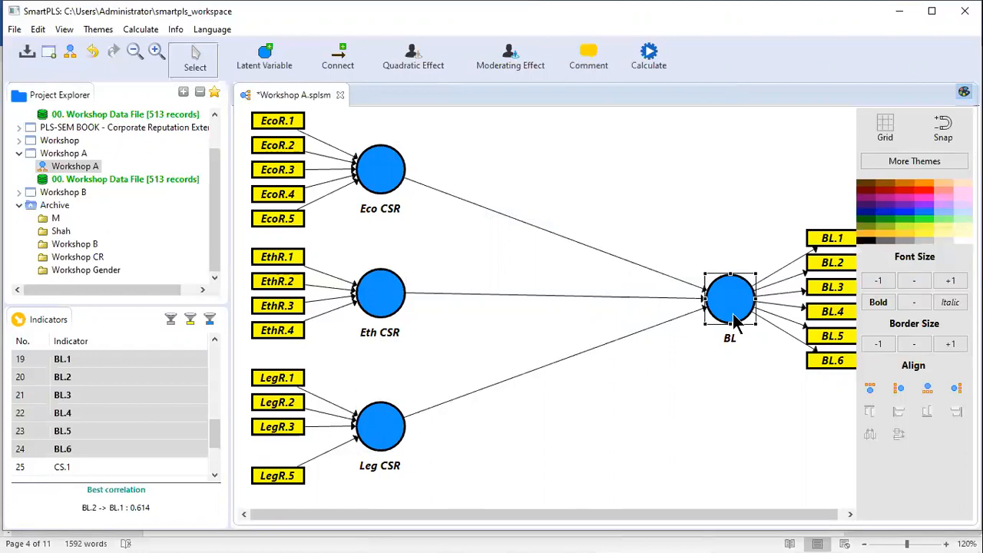
pyautogui.hotkey('alt', 'i')
pyautogui.click(532, 162)
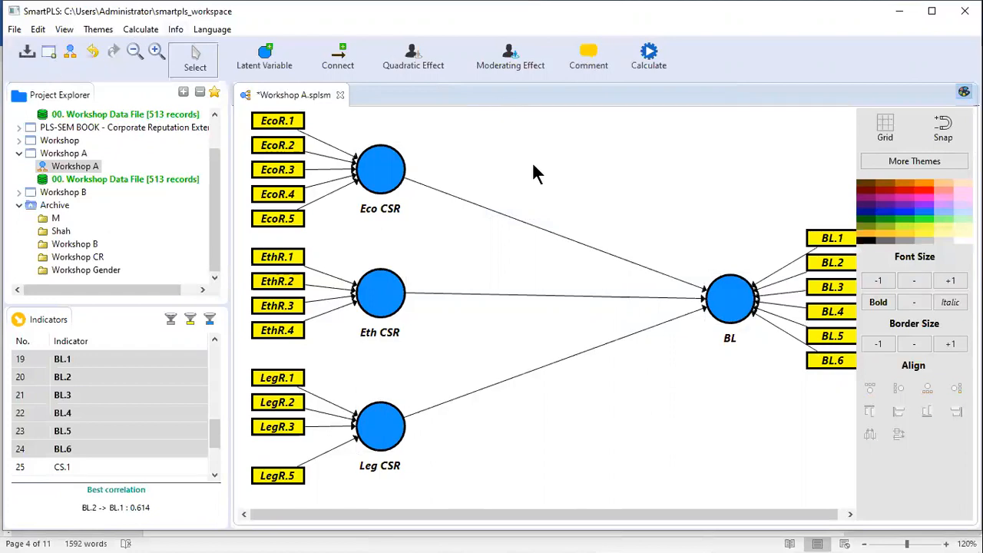
# Step: Select the entire Workshop A model and switch all its constructs to formative together
pyautogui.hotkey('ctrl', 'a')
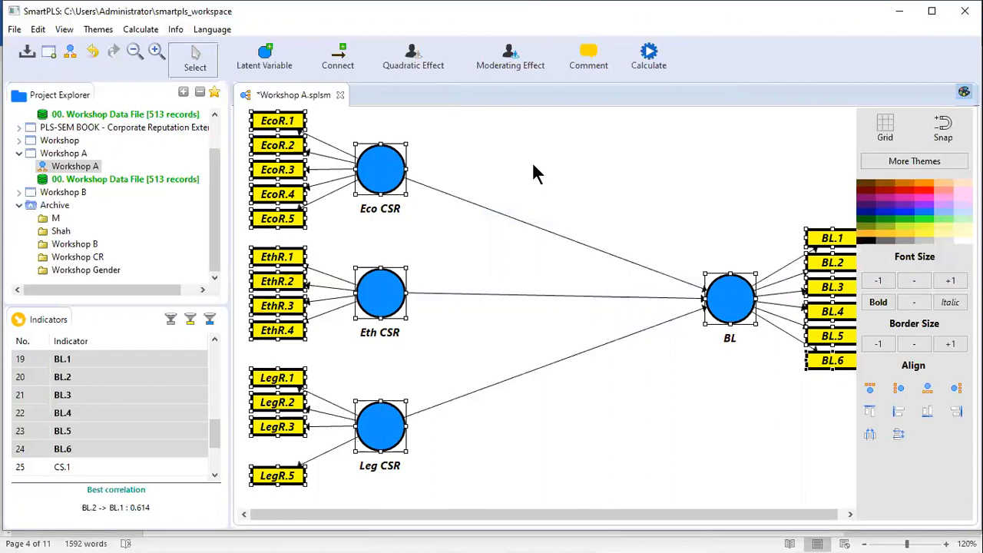
pyautogui.hotkey('alt', 'i')
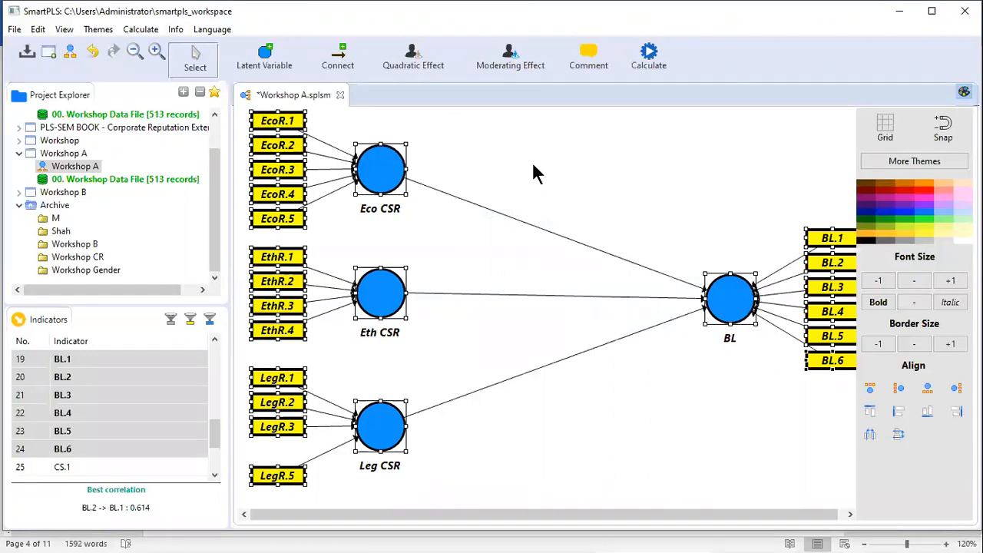
pyautogui.click(638, 184)
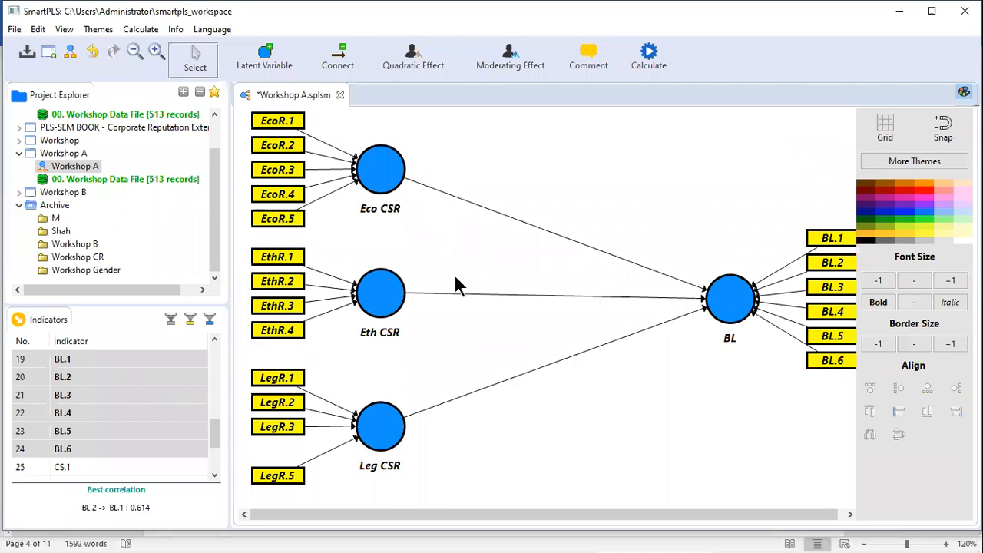
pyautogui.moveTo(849, 485); pyautogui.dragTo(218, 106)
pyautogui.click(705, 213)
# Step: Run the PLS Algorithm on the formative model with its default settings and return to the Workshop A diagram
pyautogui.click(658, 64)
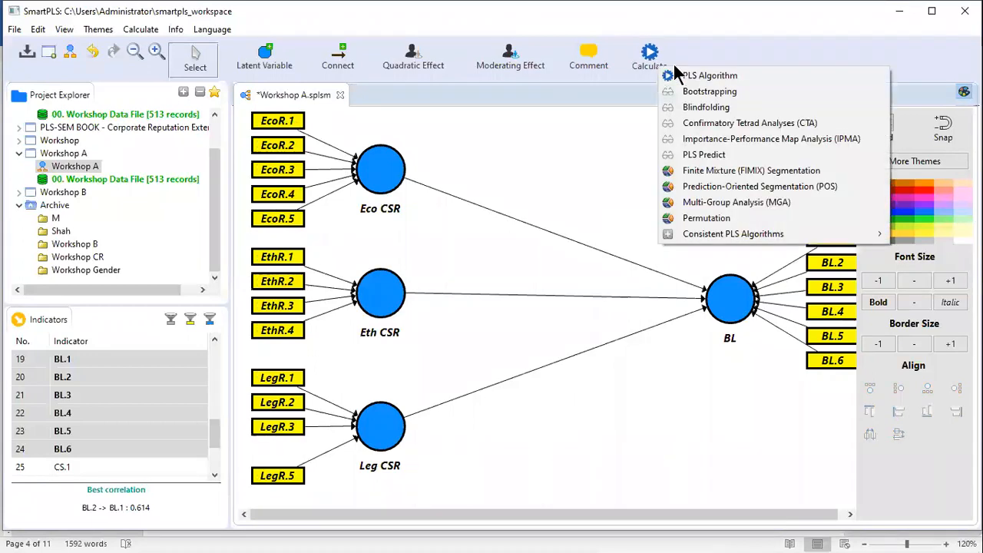
pyautogui.click(766, 80)
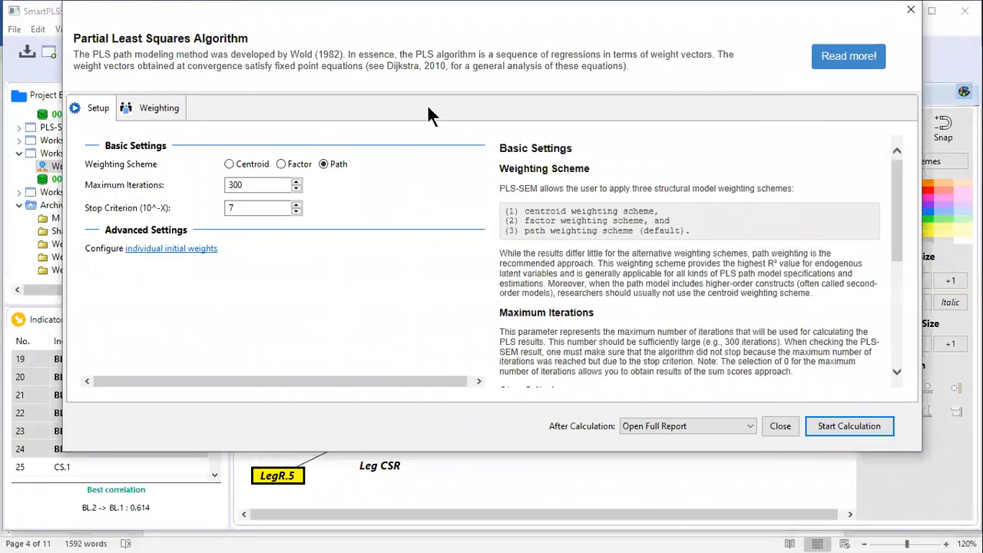
pyautogui.click(890, 427)
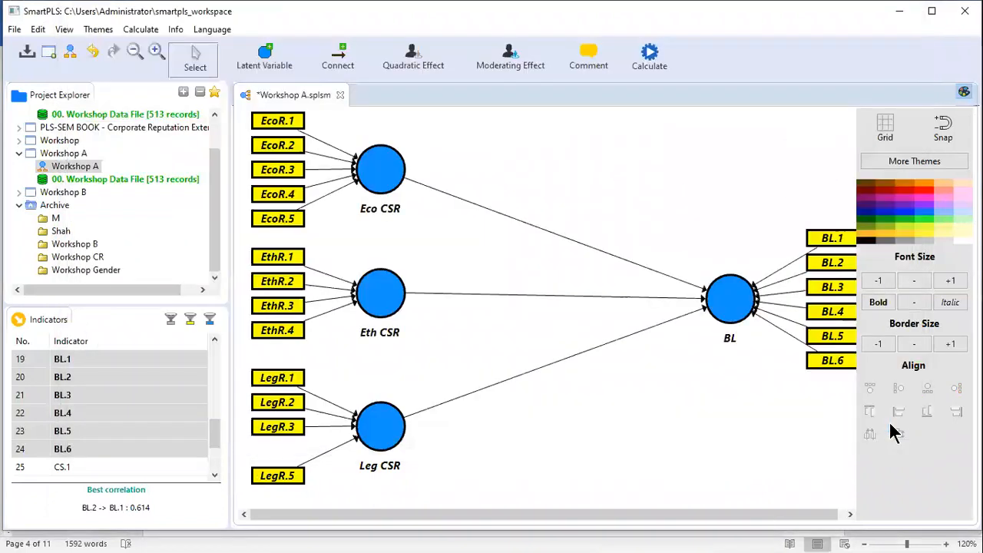
pyautogui.click(283, 98)
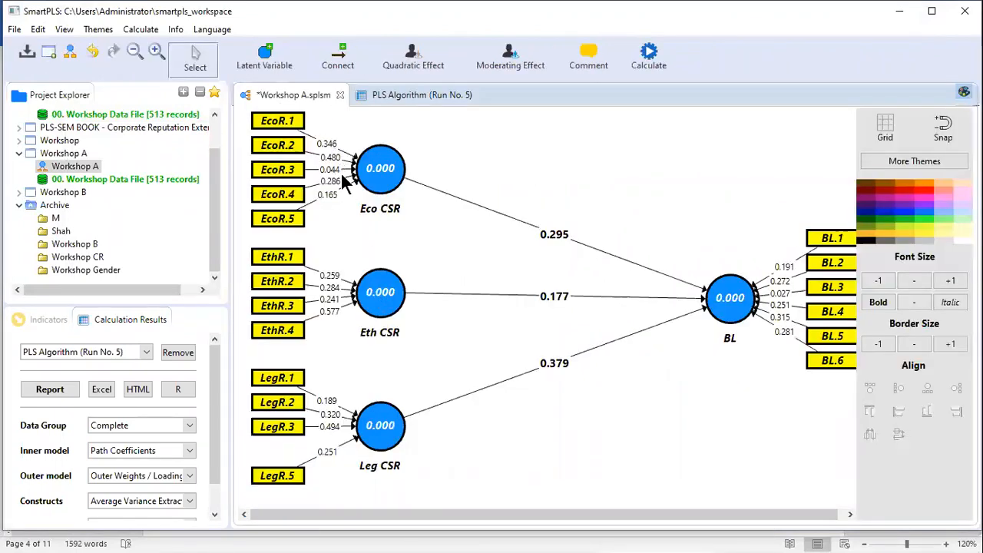
# Step: Compare Outer Loadings and Outer Weights for the outer model on the diagram, return to Outer Weights / Loadings, and check BL's AVE
pyautogui.click(189, 476)
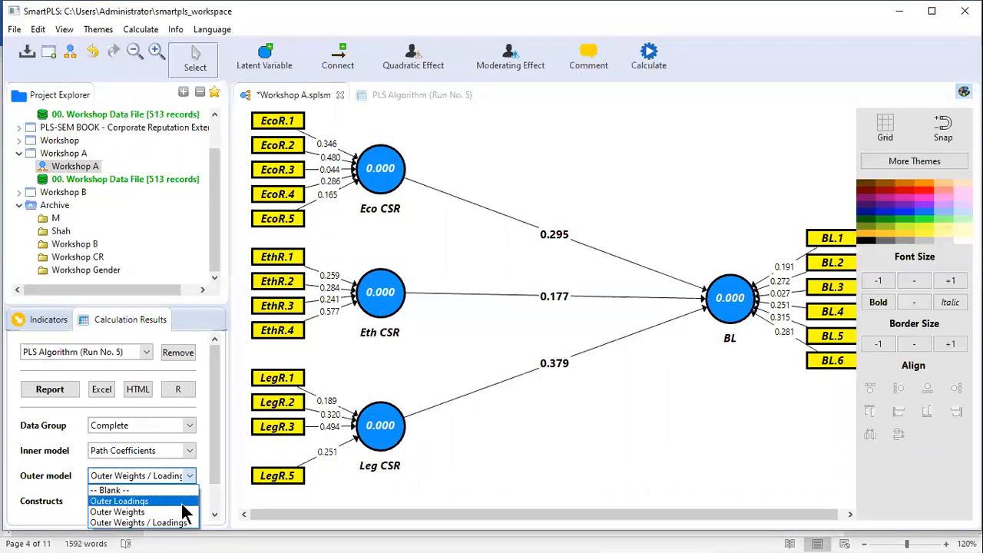
pyautogui.click(183, 504)
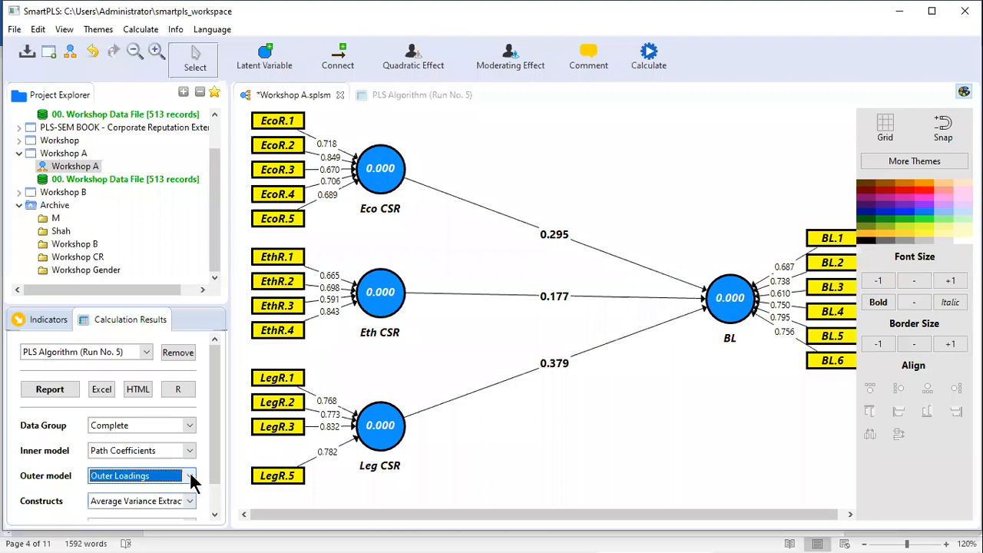
pyautogui.click(190, 476)
pyautogui.click(189, 511)
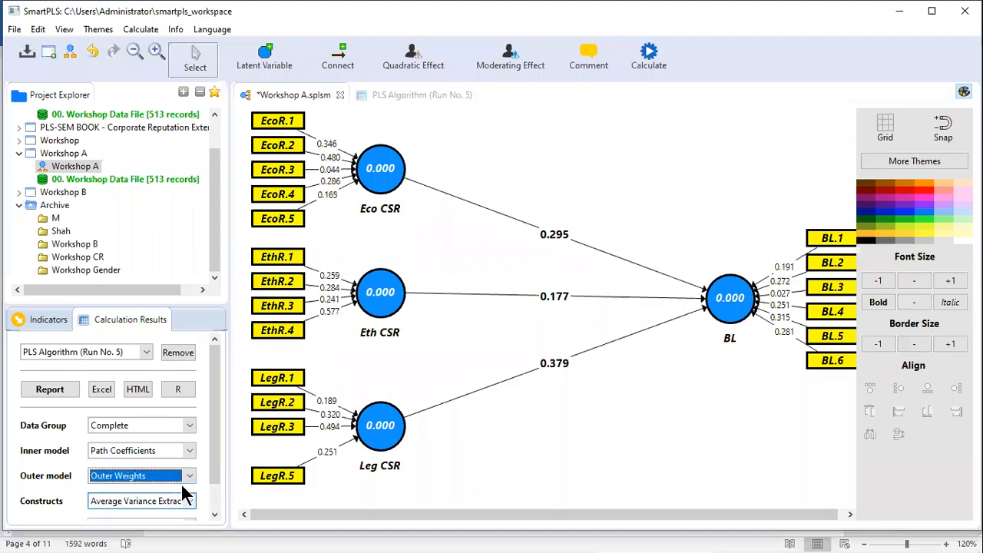
pyautogui.click(189, 477)
pyautogui.click(184, 524)
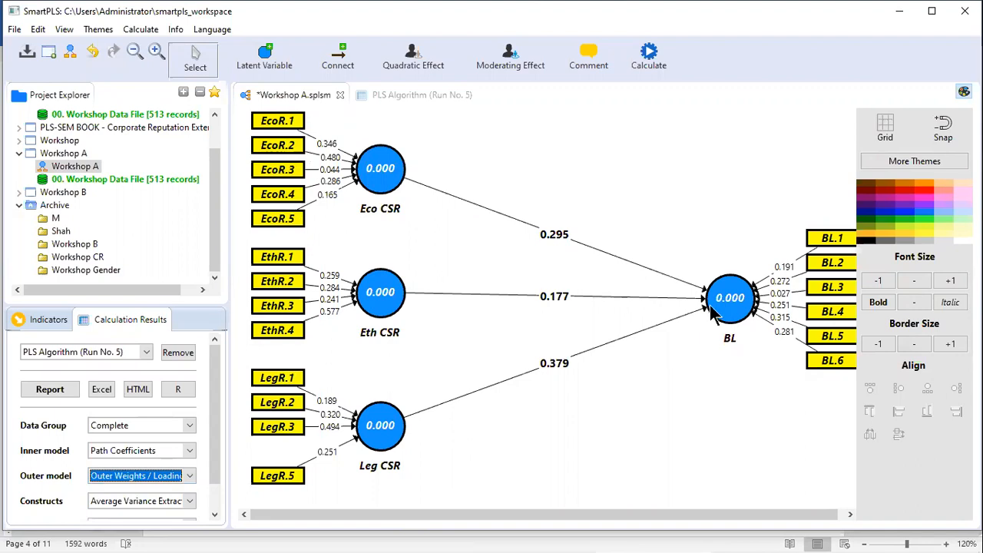
pyautogui.moveTo(712, 311)
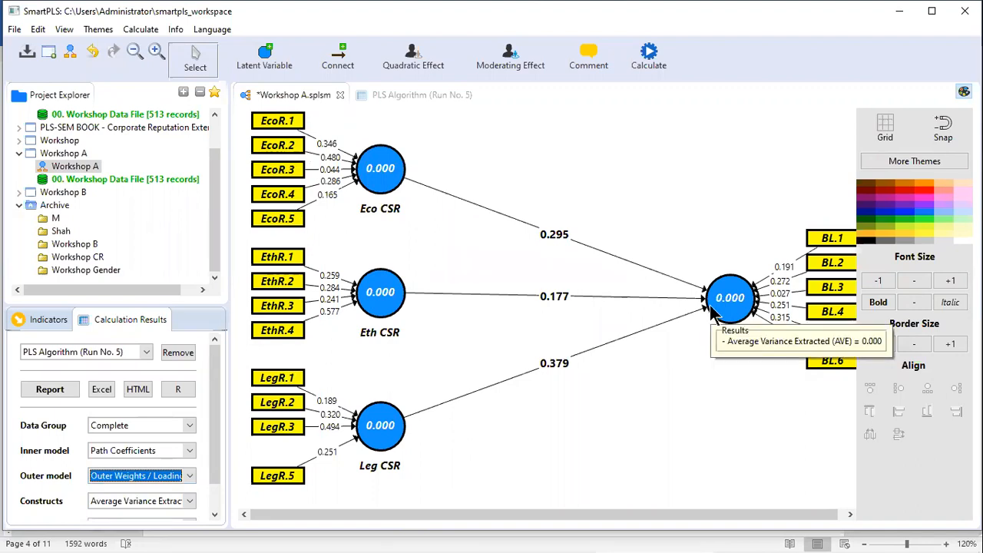
pyautogui.click(712, 173)
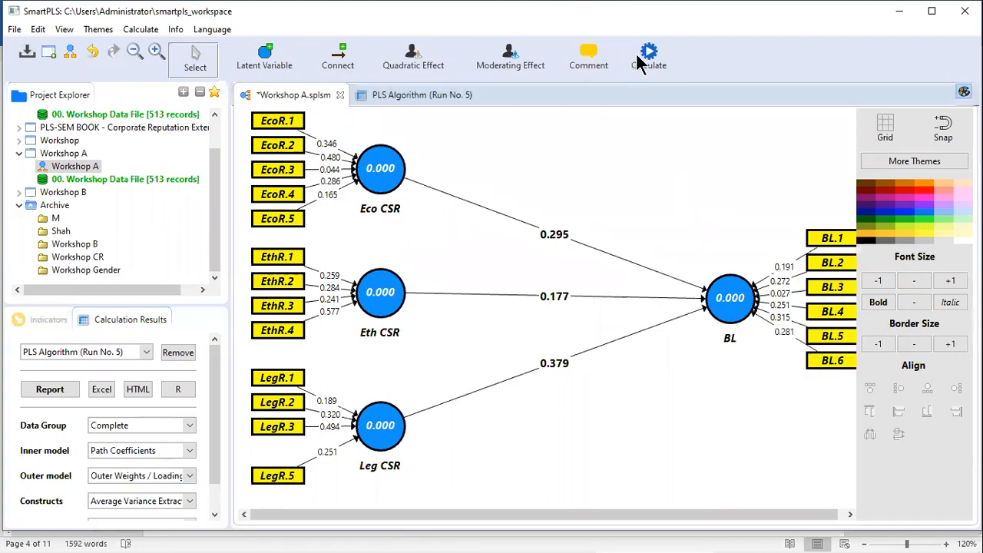
# Step: Open the PLS Algorithm report and examine the outer loadings and outer weights of all the indicators
pyautogui.click(71, 392)
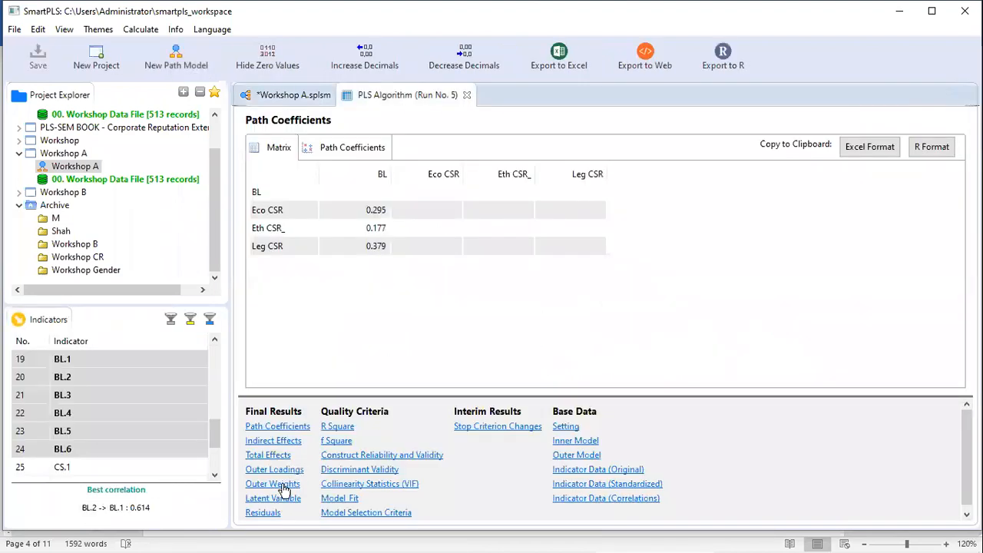
pyautogui.click(281, 471)
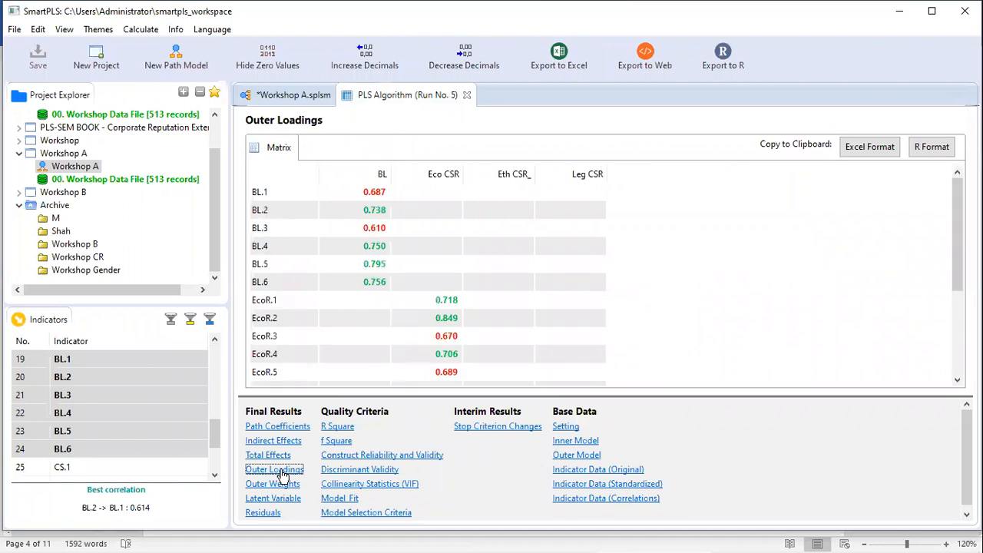
pyautogui.scroll(-3, 398, 378)
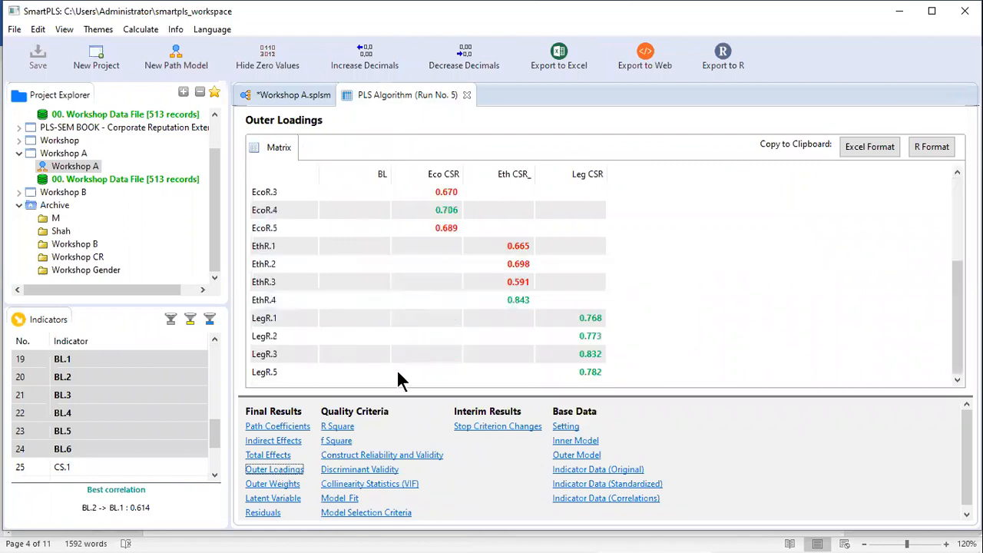
pyautogui.click(272, 485)
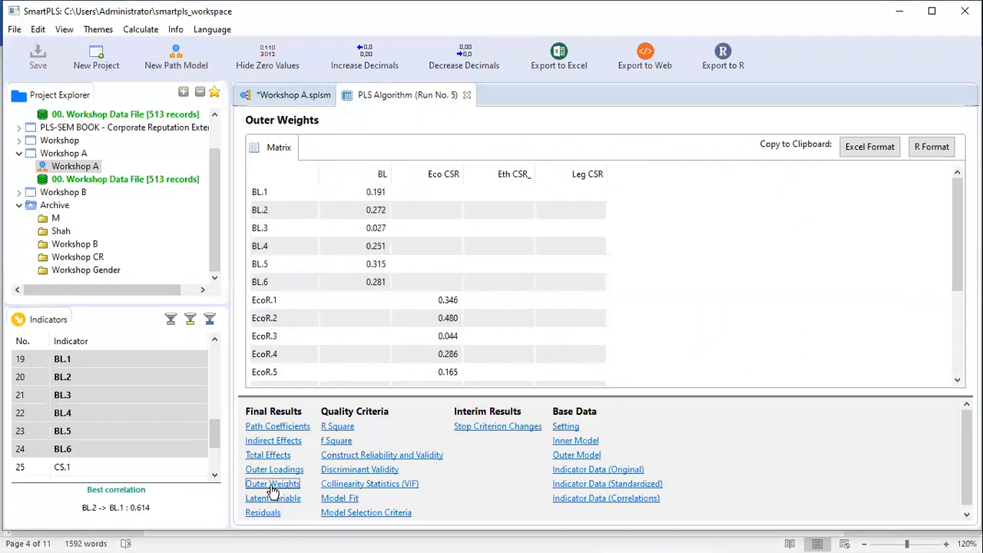
pyautogui.scroll(-3, 459, 292)
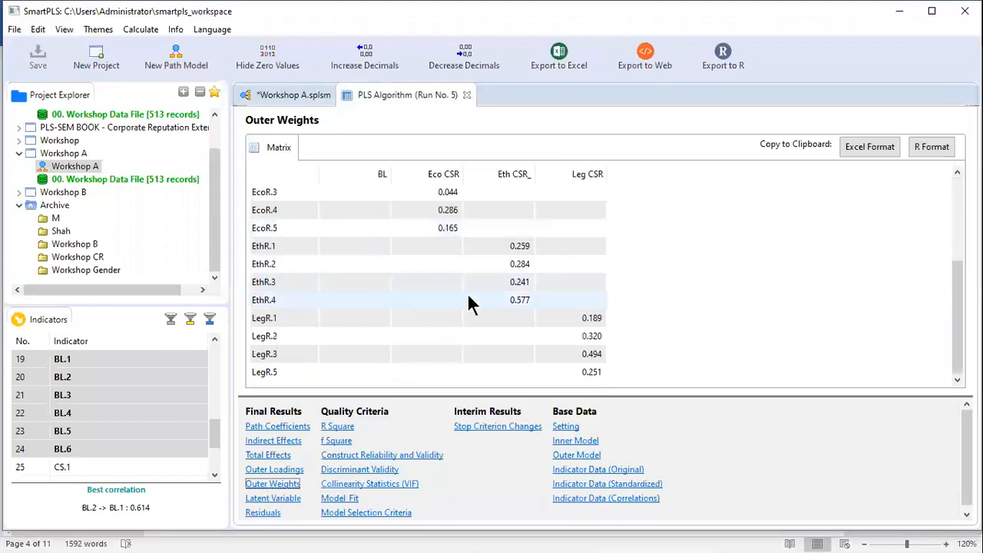
# Step: Copy the Outer Weights matrix in Excel format, switch to the Excel results workbook and open the Formative Model sheet
pyautogui.click(868, 150)
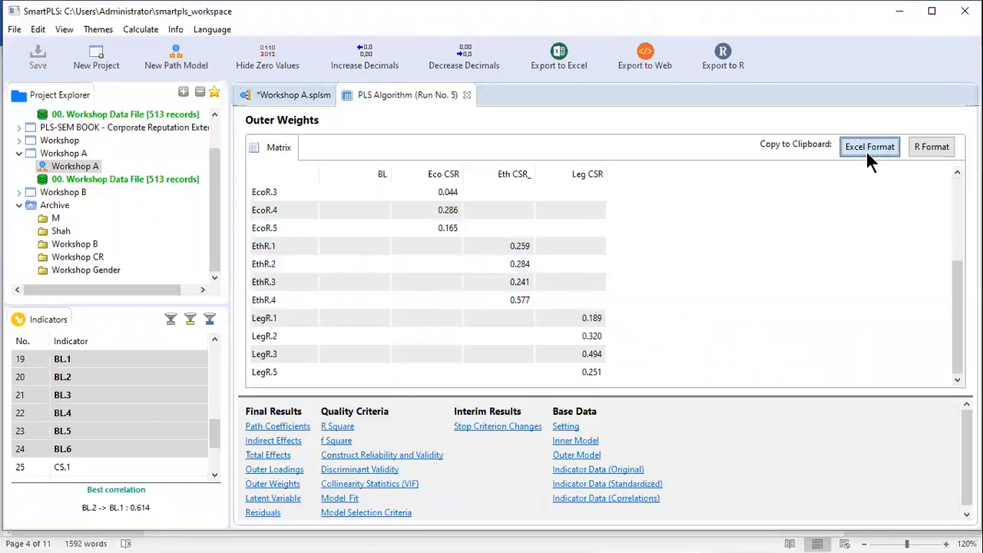
pyautogui.hotkey('alt', 'Tab')
pyautogui.press('Tab')
pyautogui.press('Tab')
pyautogui.press('Tab')
pyautogui.press('Tab')
pyautogui.press('Tab')
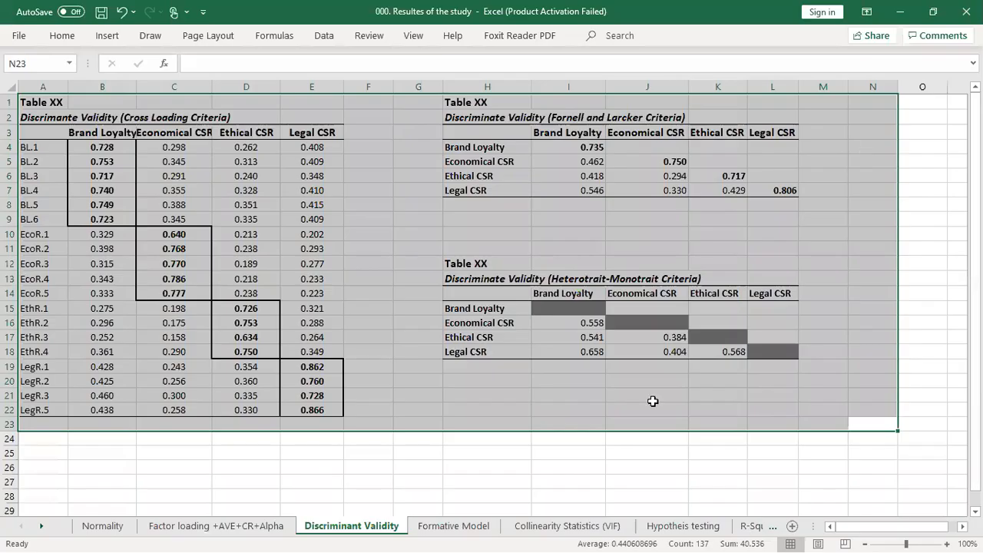
pyautogui.click(453, 526)
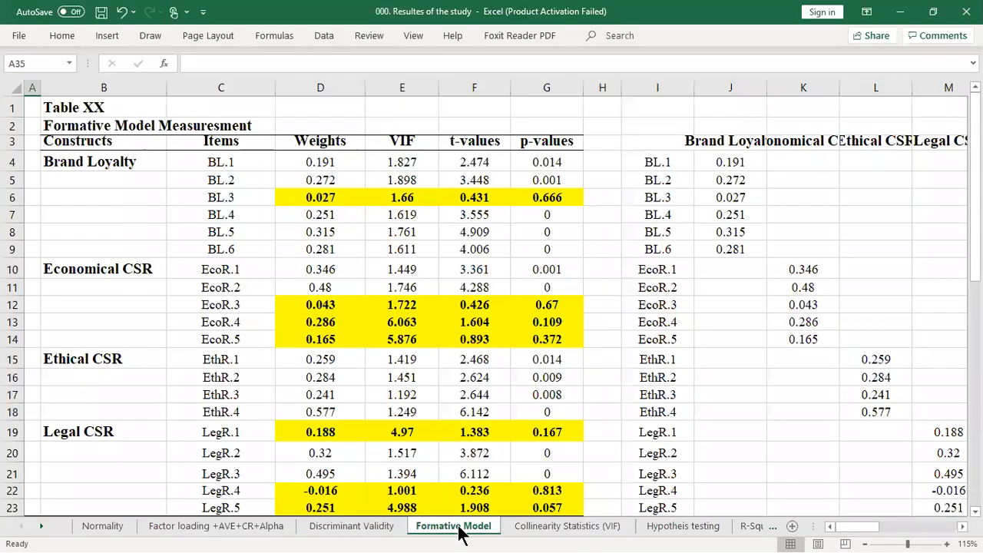
pyautogui.scroll(-7, 734, 244)
pyautogui.scroll(7, 735, 244)
# Step: Examine the outer weights matrix beside the formative table, comparing its Brand Loyalty values with the Weights column
pyautogui.moveTo(686, 138); pyautogui.dragTo(831, 495)
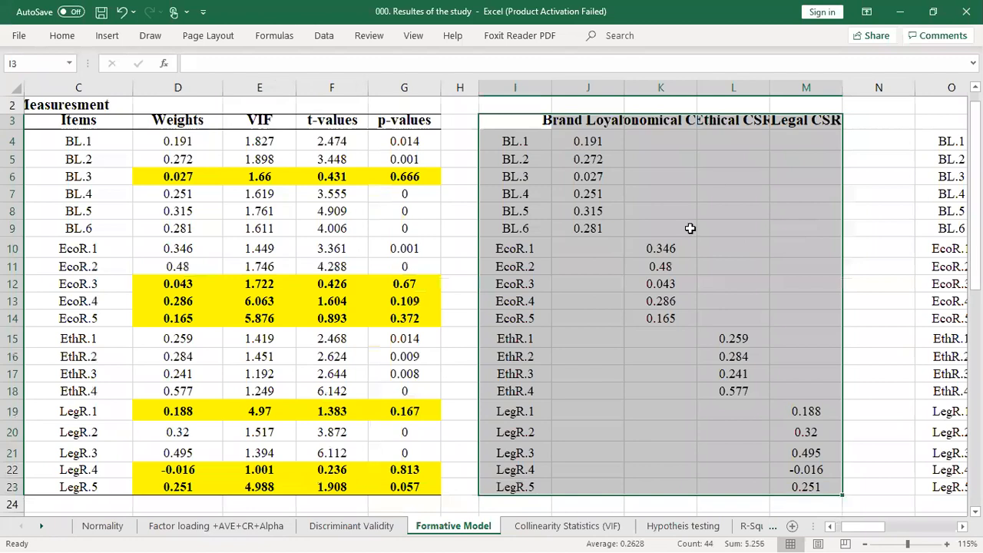
pyautogui.click(718, 177)
pyautogui.moveTo(586, 141); pyautogui.dragTo(583, 228)
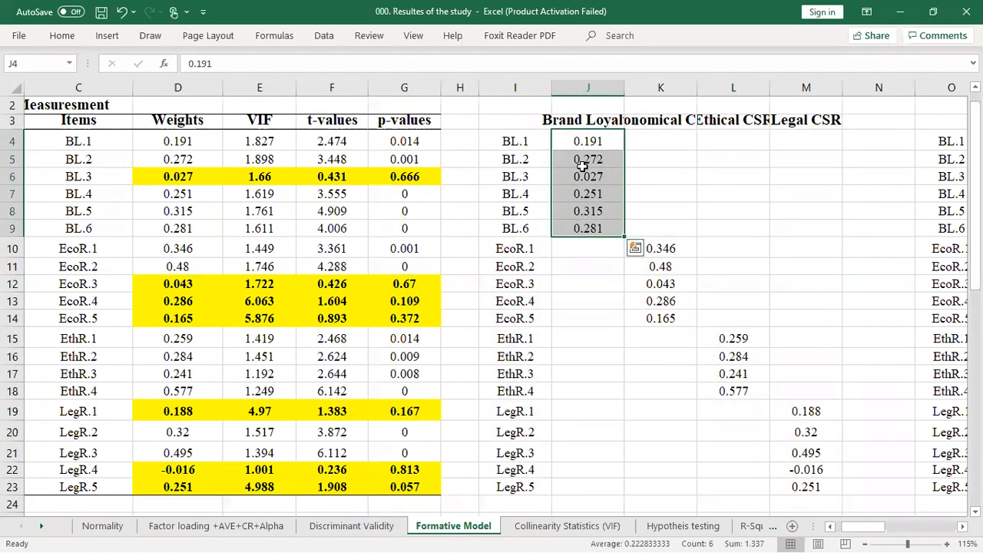
pyautogui.moveTo(185, 139); pyautogui.dragTo(190, 358)
pyautogui.moveTo(259, 347); pyautogui.dragTo(415, 156)
pyautogui.moveTo(588, 162); pyautogui.dragTo(596, 249)
pyautogui.click(594, 231)
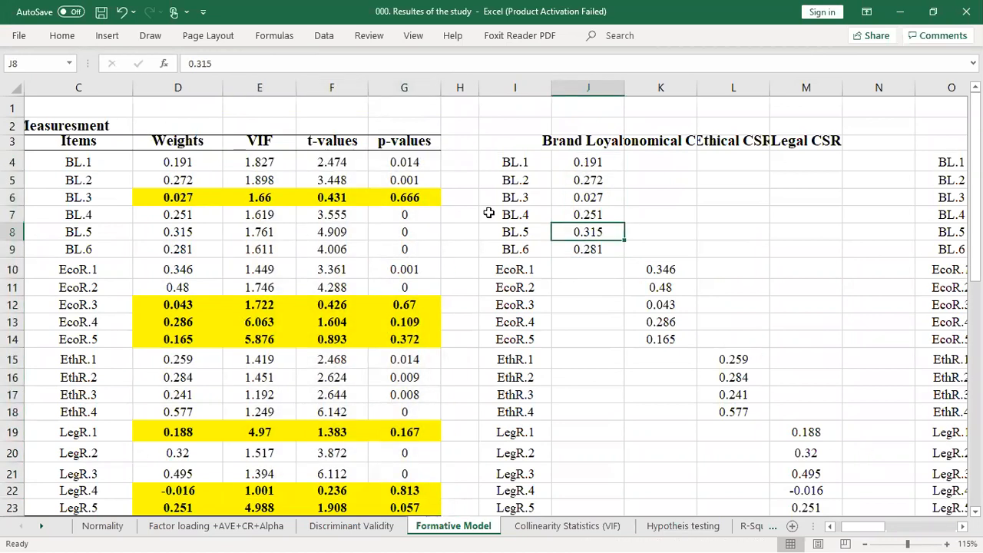
# Step: Move the EcoR.1 to EcoR.5 weights from the Economical CSR column into the Brand Loyalty column, directly beneath the BL.6 weight
pyautogui.moveTo(659, 270); pyautogui.dragTo(655, 344)
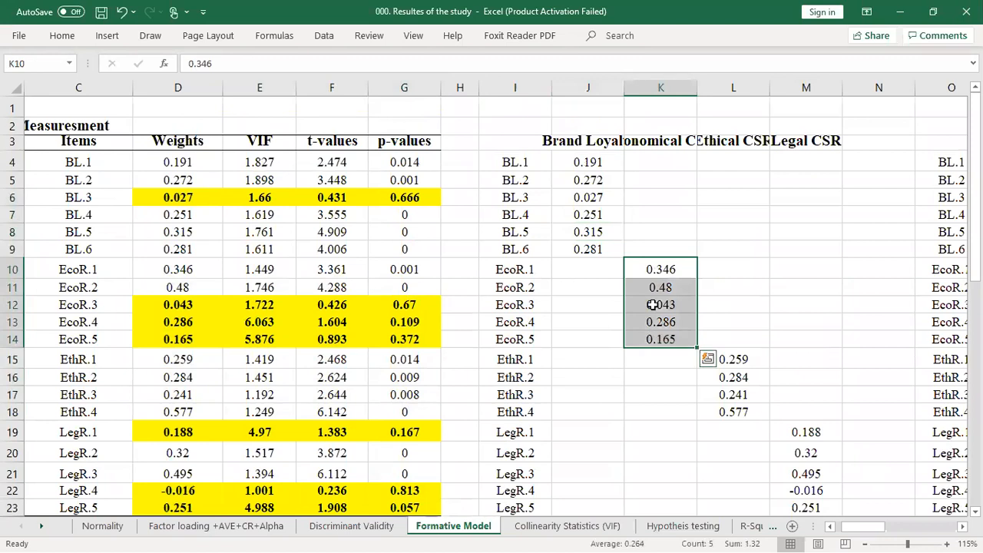
pyautogui.hotkey('ctrl', 'c')
pyautogui.click(573, 261)
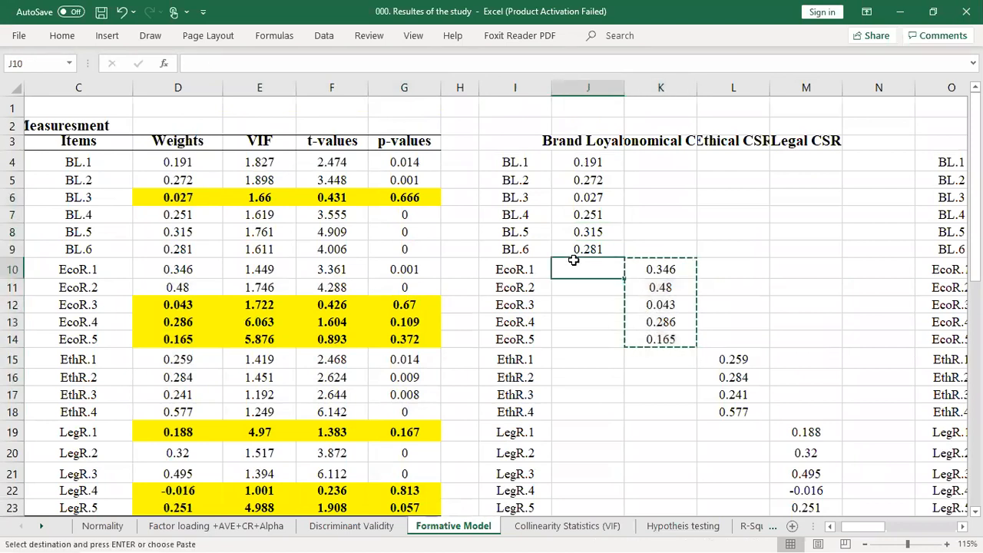
pyautogui.hotkey('ctrl', 'v')
pyautogui.moveTo(572, 157); pyautogui.dragTo(587, 361)
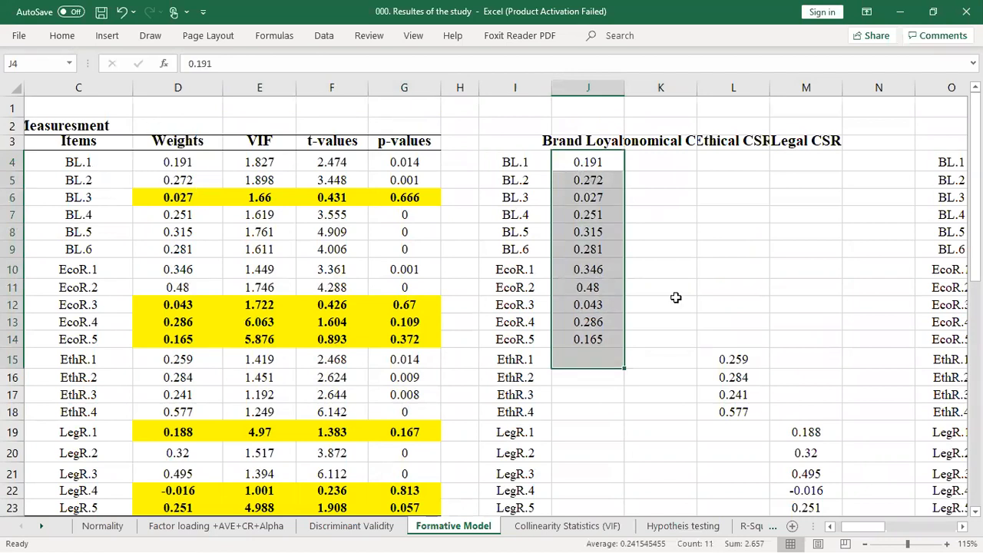
pyautogui.click(675, 281)
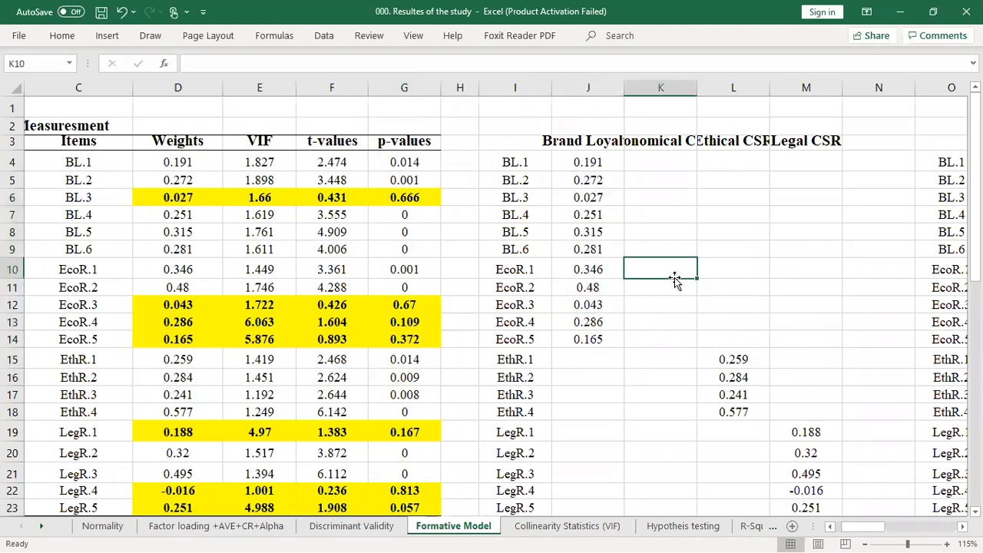
# Step: Copy the Outer VIF Values from the SmartPLS report in Excel format and return to the VIF block on the Formative Model sheet
pyautogui.hotkey('alt', 'Tab')
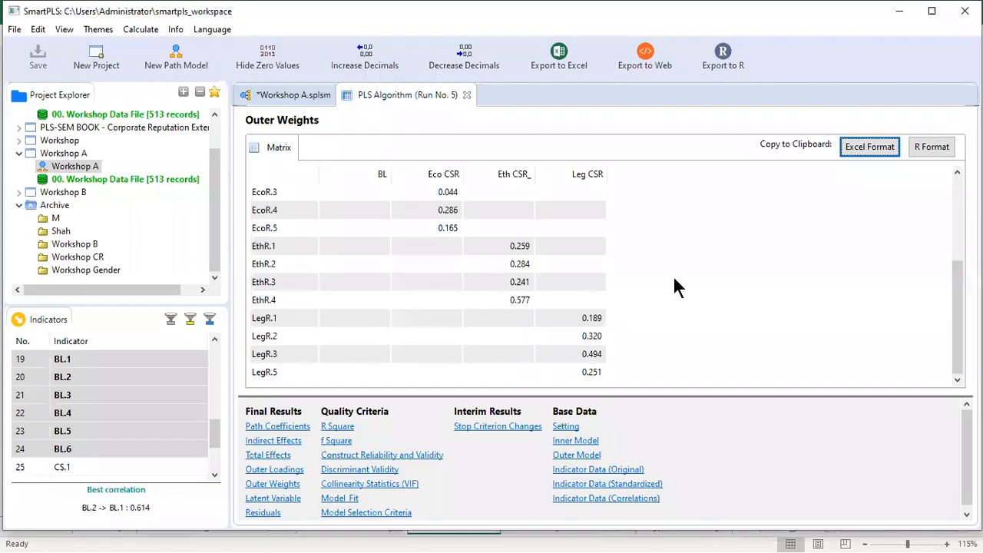
pyautogui.click(370, 485)
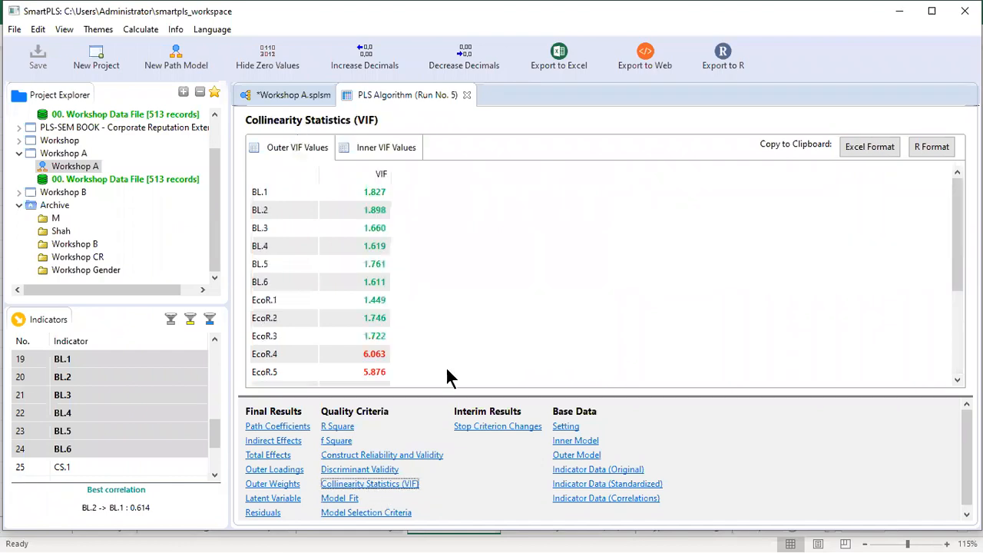
pyautogui.click(865, 151)
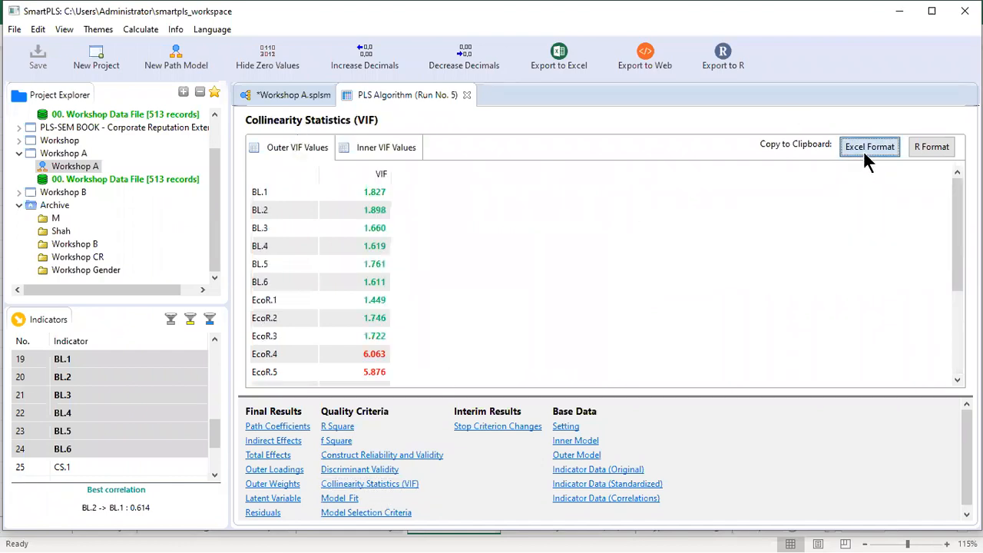
pyautogui.hotkey('alt', 'Tab')
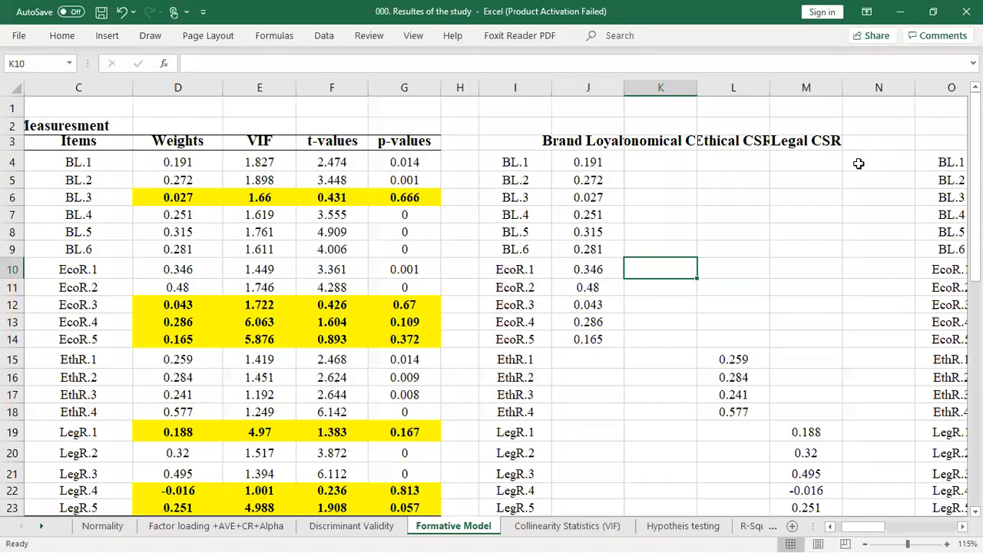
pyautogui.click(859, 163)
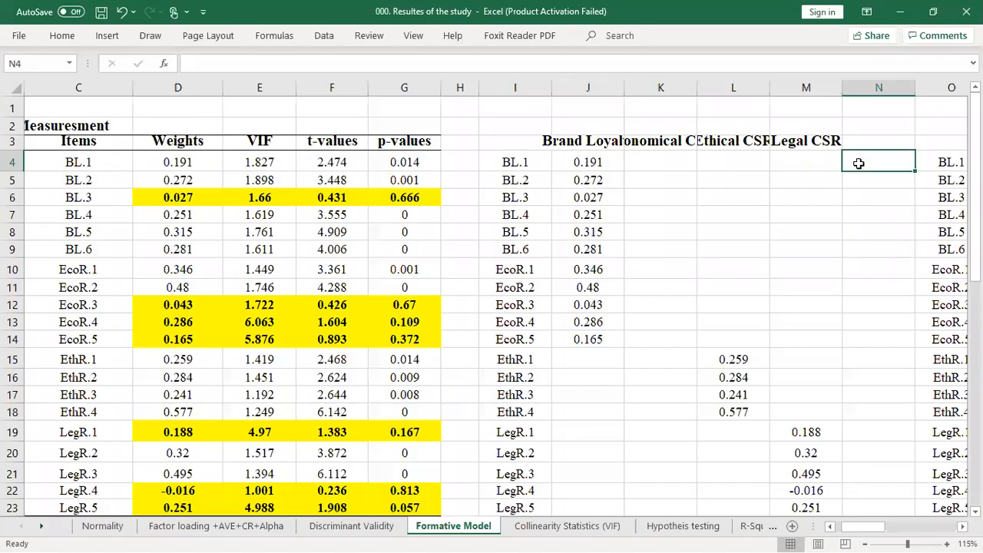
pyautogui.press('Right')
pyautogui.press('Right')
pyautogui.click(858, 163)
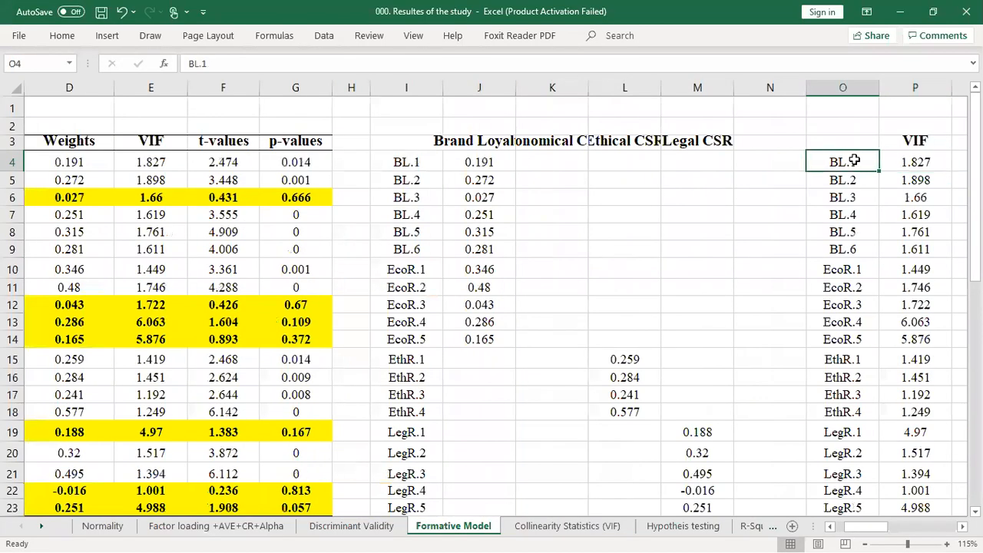
# Step: Copy the VIF values for BL.1 through LegR.5 and select the matching VIF cells in the formative table
pyautogui.moveTo(889, 161); pyautogui.dragTo(932, 364)
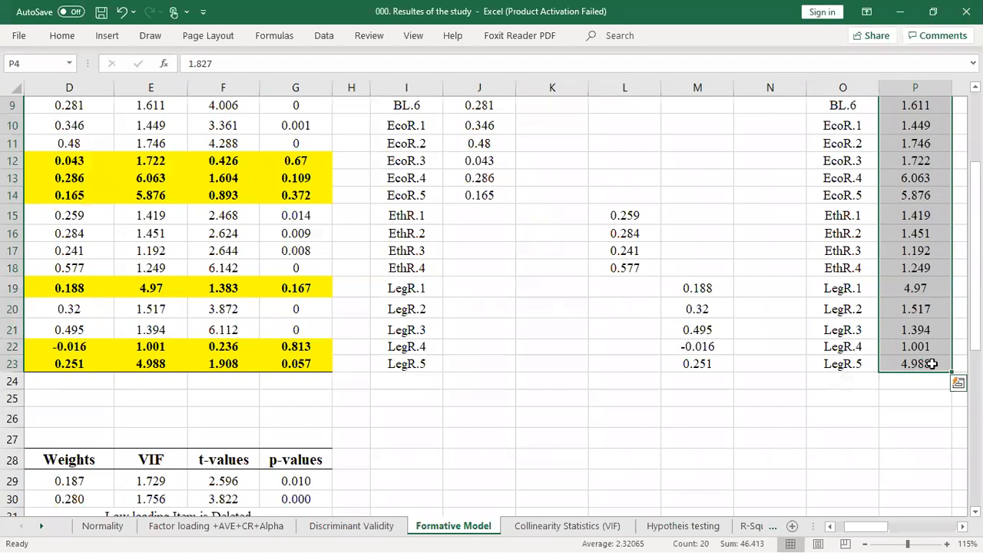
pyautogui.hotkey('ctrl', 'c')
pyautogui.click(126, 308)
pyautogui.scroll(3, 124, 218)
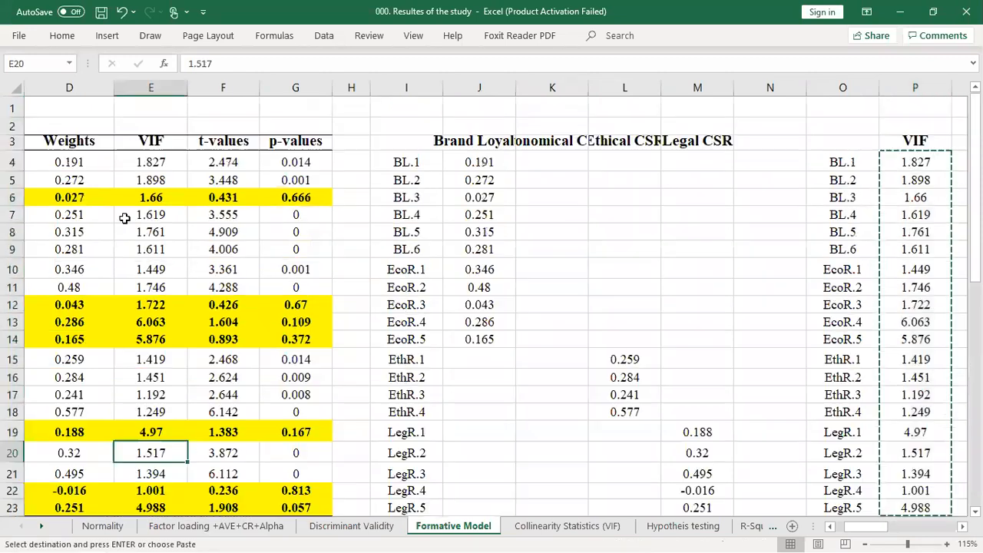
pyautogui.moveTo(138, 161)
pyautogui.mouseDown()
pyautogui.moveTo(142, 536)
pyautogui.moveTo(160, 485)
pyautogui.moveTo(152, 68)
pyautogui.moveTo(155, 162)
pyautogui.mouseUp()
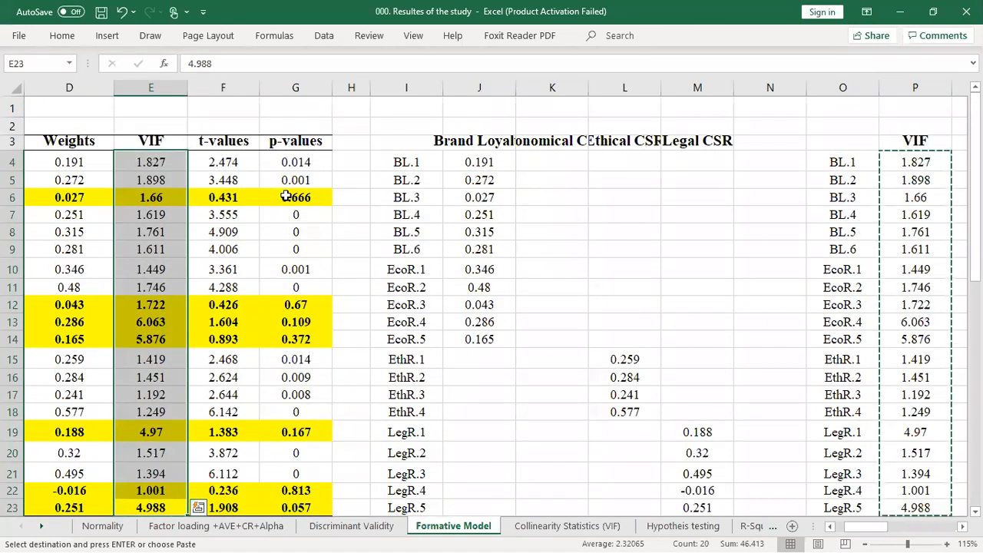
# Step: Switch to the Workshop A diagram in SmartPLS and open the Bootstrapping setup
pyautogui.hotkey('alt', 'Tab')
pyautogui.hotkey('alt', 'Tab')
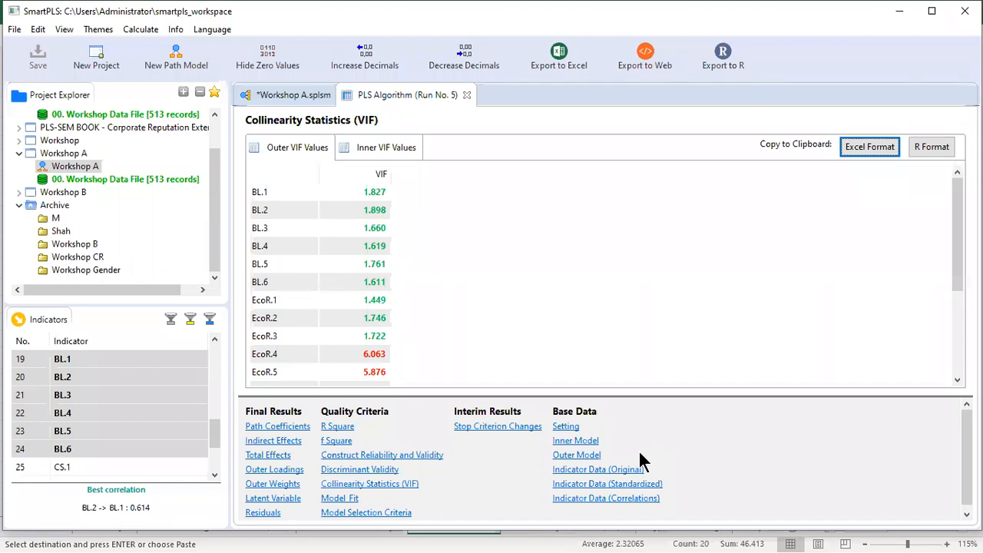
pyautogui.click(306, 104)
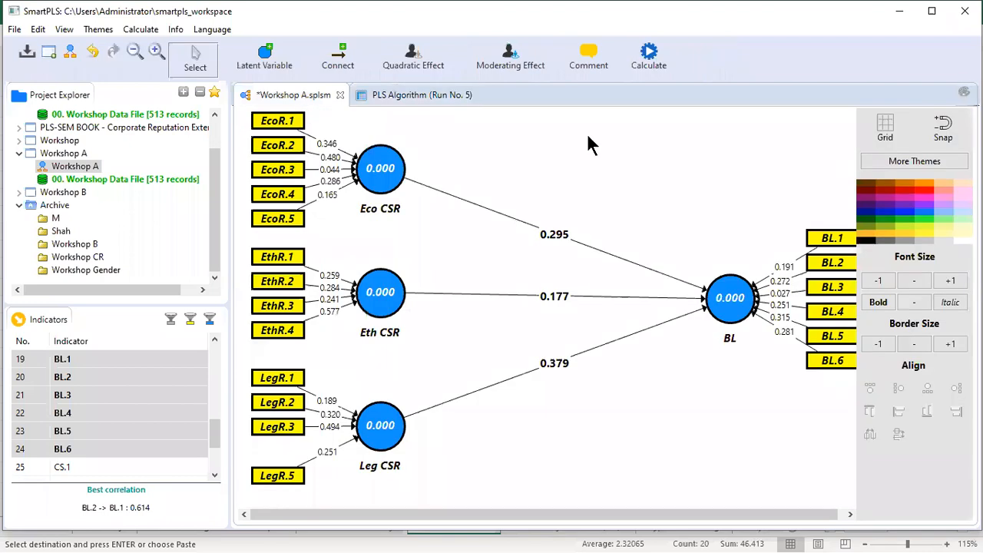
pyautogui.click(658, 66)
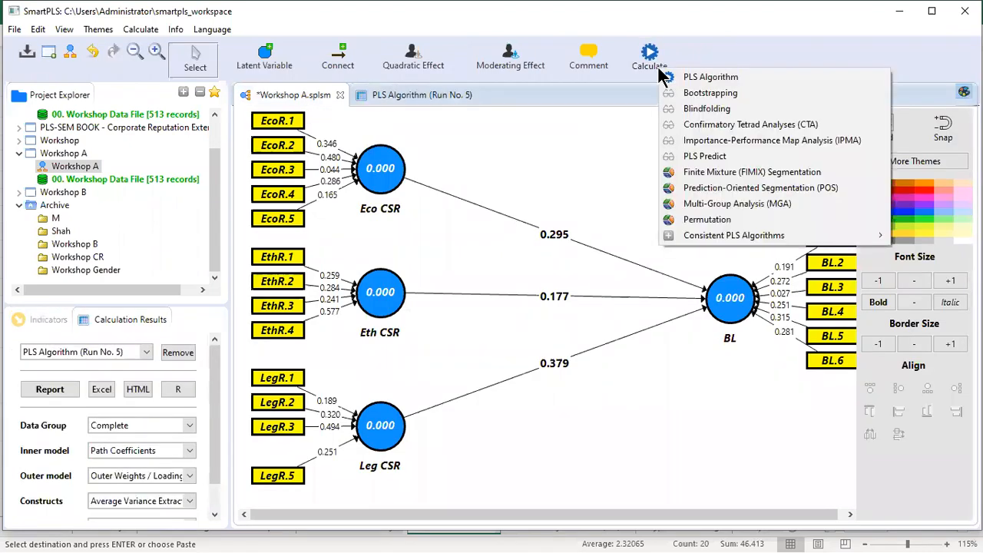
pyautogui.click(766, 92)
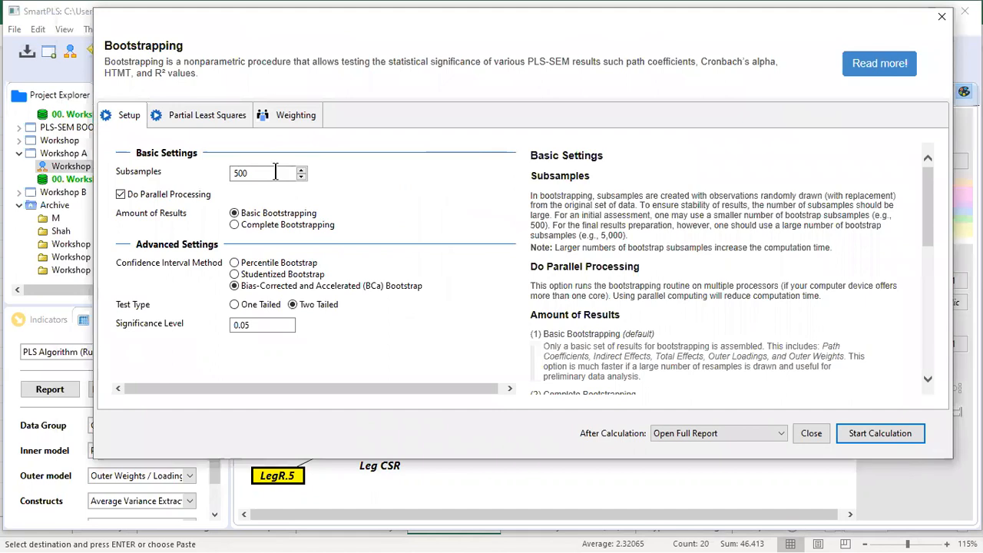
# Step: Examine the Subsamples setting and the guidance on how many subsamples to use for final results
pyautogui.doubleClick(266, 172)
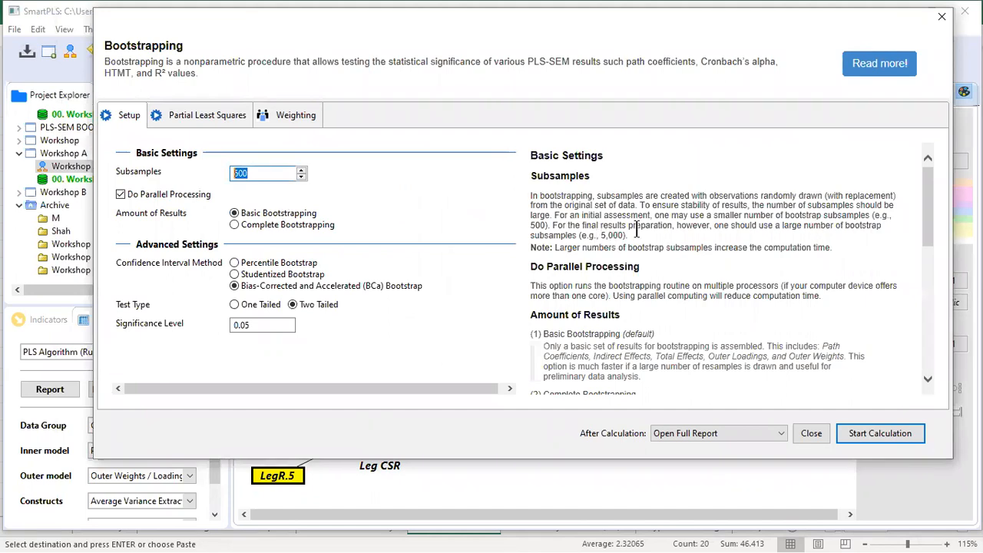
pyautogui.moveTo(636, 229); pyautogui.dragTo(639, 236)
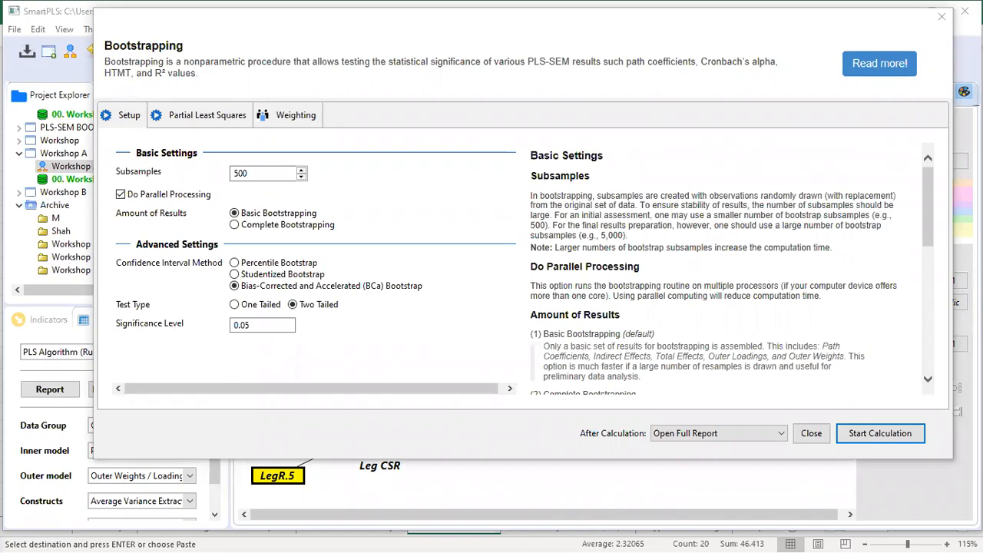
pyautogui.click(288, 175)
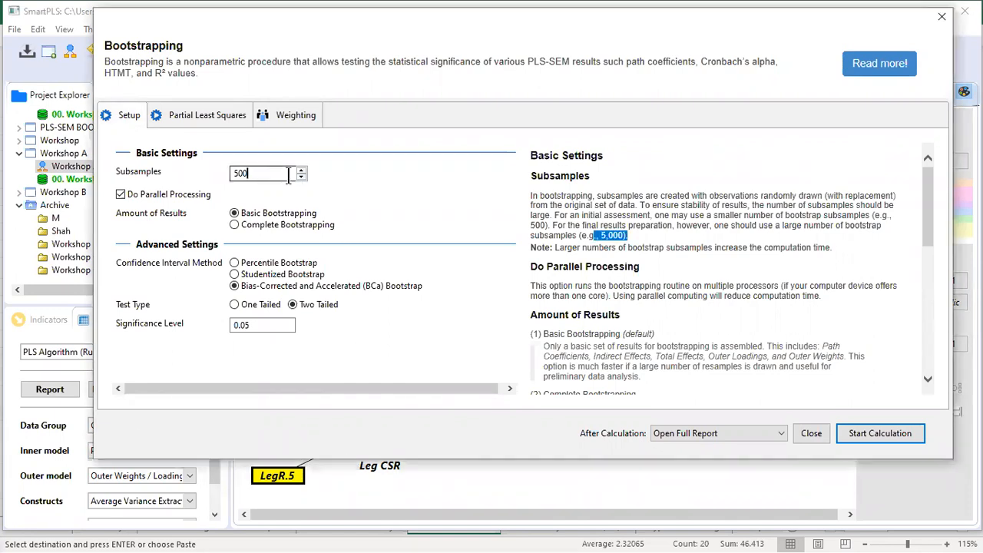
pyautogui.moveTo(600, 226)
pyautogui.mouseDown()
pyautogui.moveTo(628, 235)
pyautogui.moveTo(601, 234)
pyautogui.mouseUp()
pyautogui.click(643, 238)
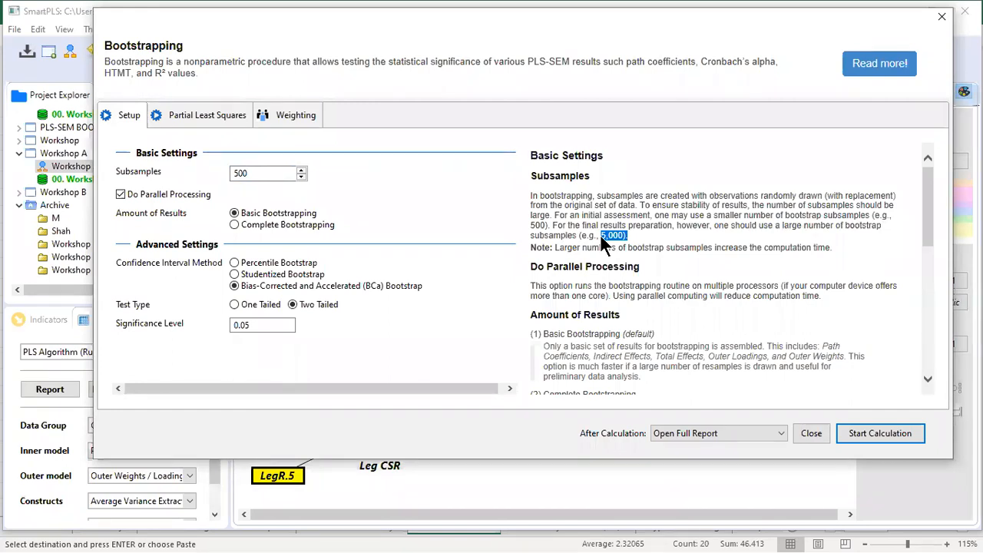
# Step: Run Complete Bootstrapping on the formative model with 500 subsamples
pyautogui.click(243, 171)
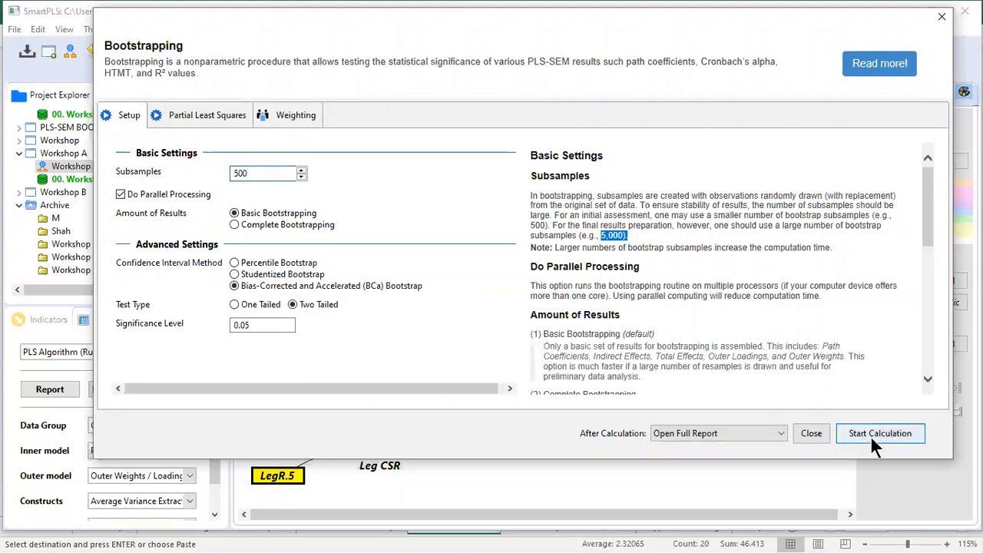
pyautogui.click(237, 226)
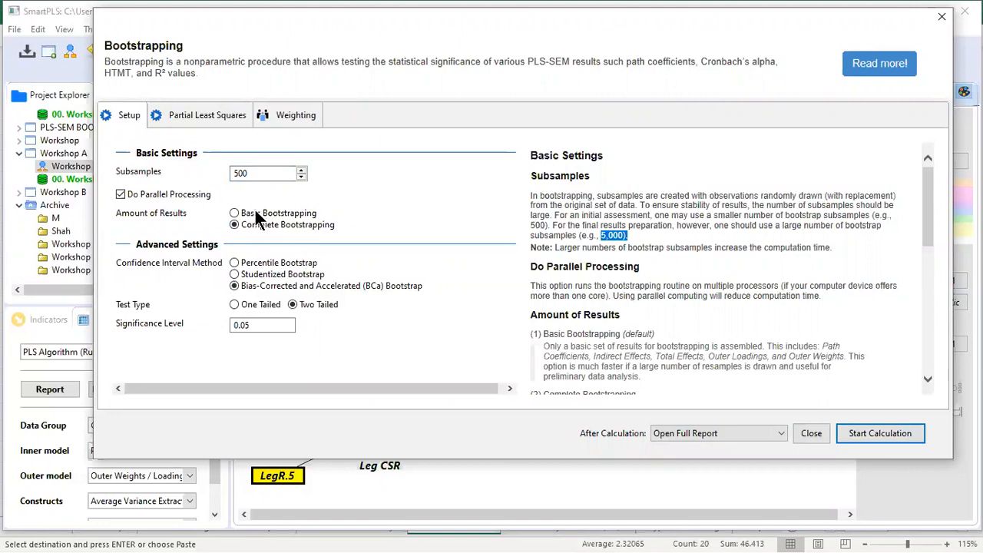
pyautogui.click(896, 436)
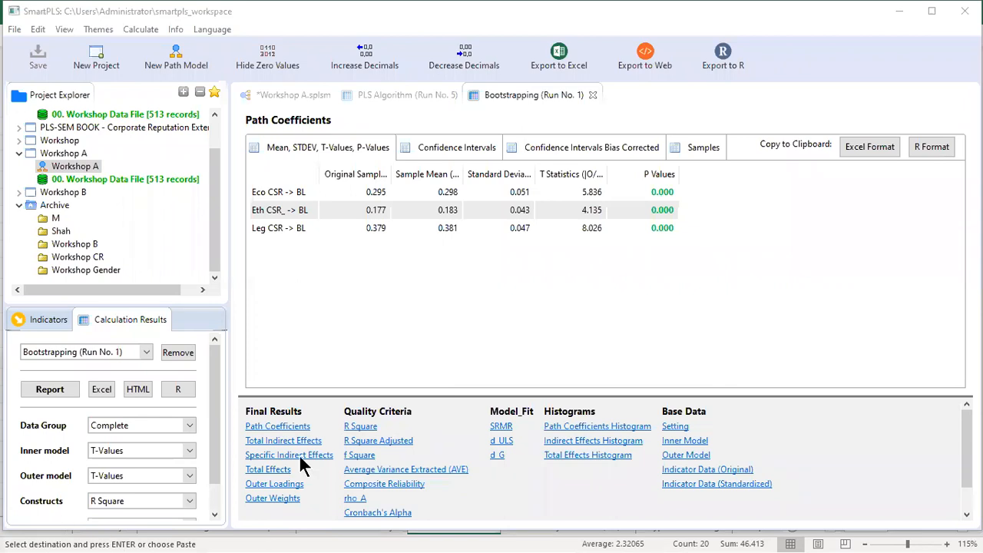
# Step: Open the bootstrapped Outer Weights results, copy them in Excel format and switch back to the Excel results workbook
pyautogui.click(286, 500)
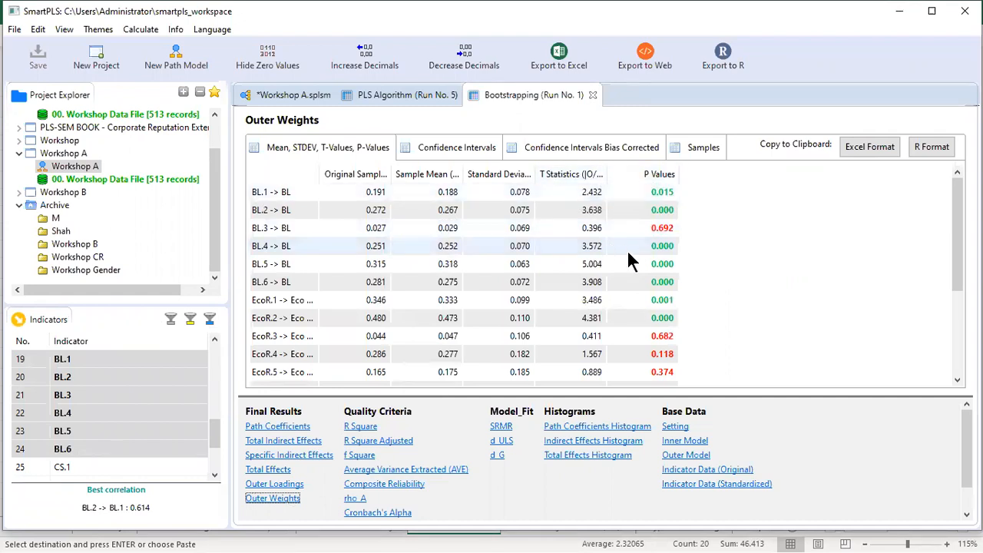
pyautogui.scroll(-3, 627, 253)
pyautogui.click(874, 151)
pyautogui.hotkey('alt', 'Tab')
pyautogui.hotkey('alt', 'Tab')
pyautogui.hotkey('alt', 'Tab')
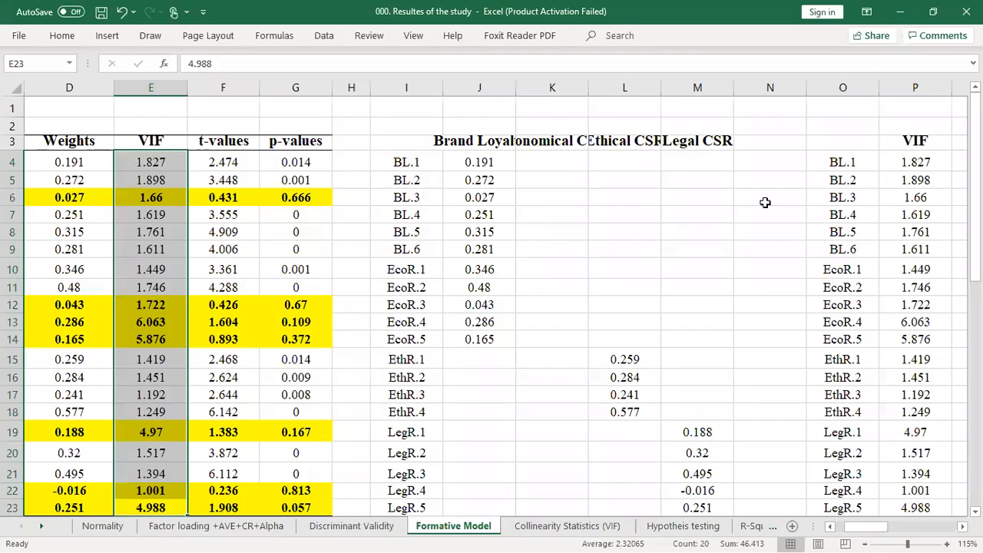
# Step: Copy the bootstrapped t-statistics and p-values of all items, V4:W23, on the Formative Model sheet
pyautogui.click(763, 203)
pyautogui.press('Right')
pyautogui.press('Right')
pyautogui.press('Right')
pyautogui.press('Right')
pyautogui.press('Right')
pyautogui.press('Right')
pyautogui.press('Right')
pyautogui.press('Right')
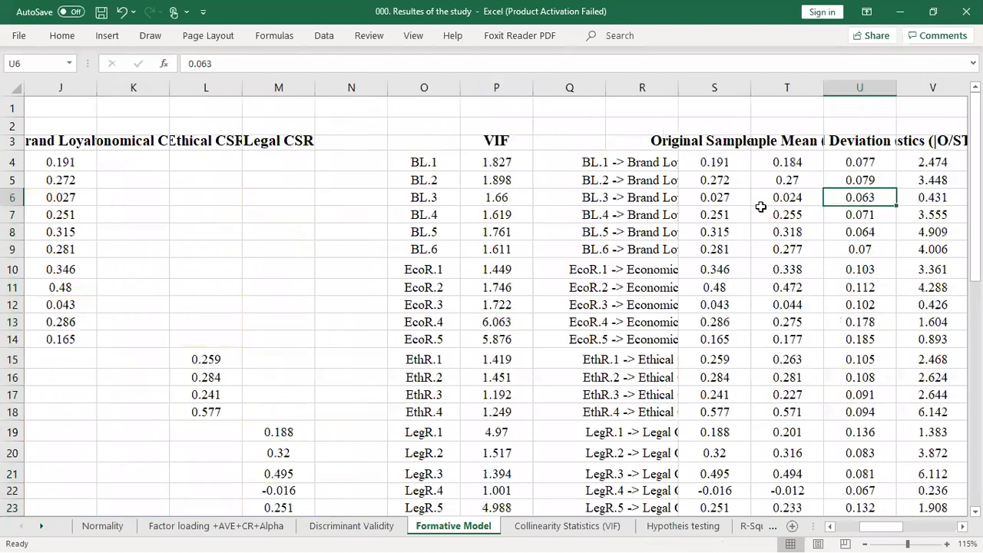
pyautogui.press('Right')
pyautogui.press('Right')
pyautogui.press('Right')
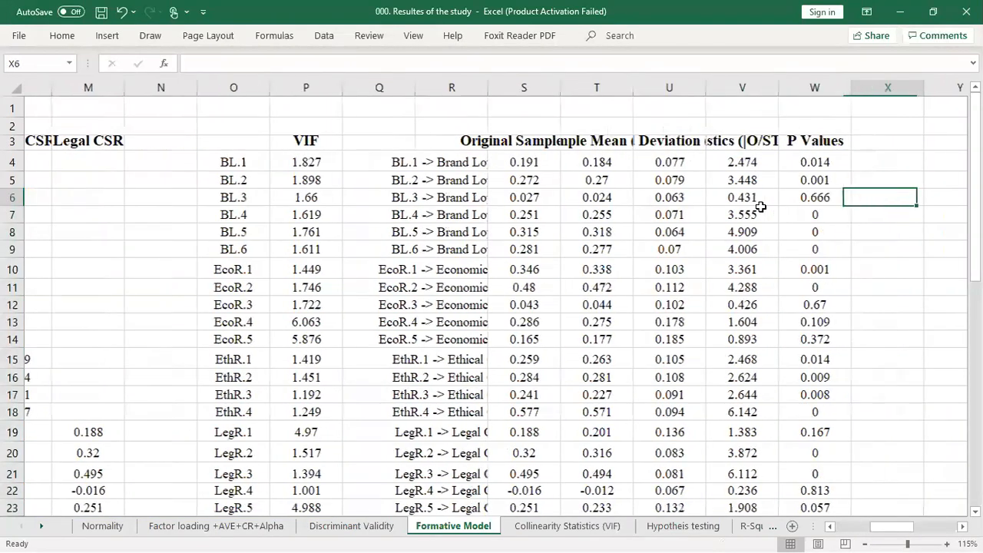
pyautogui.moveTo(642, 162); pyautogui.dragTo(715, 123)
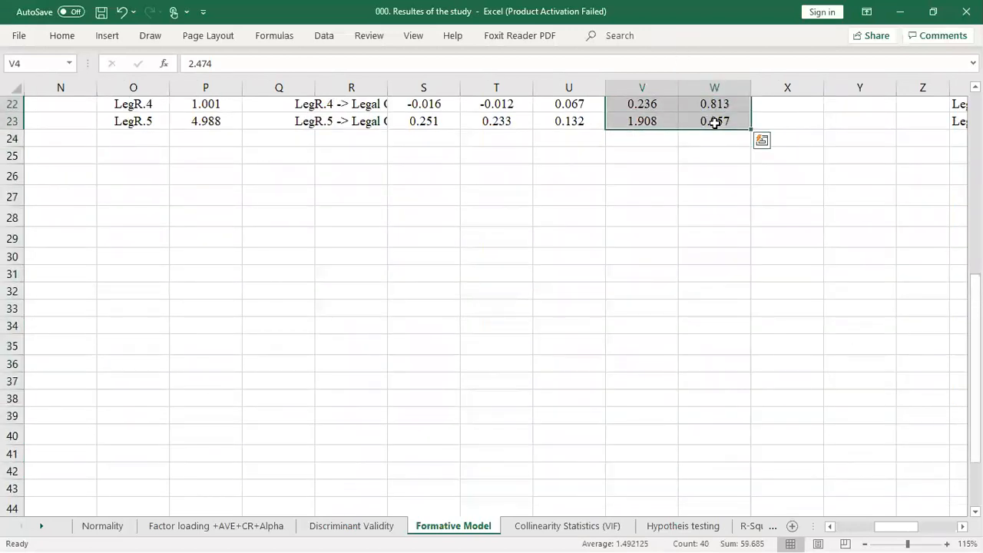
pyautogui.hotkey('ctrl', 'c')
pyautogui.press('Home')
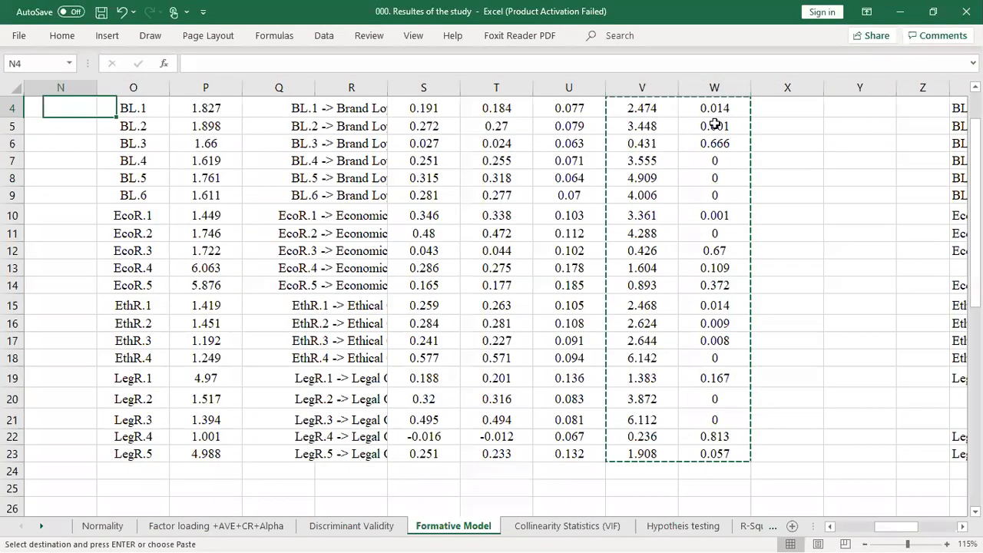
# Step: Locate the t-values and p-values columns in the first Formative Model table, from BL.1 down to LegR.5
pyautogui.scroll(1, 688, 172)
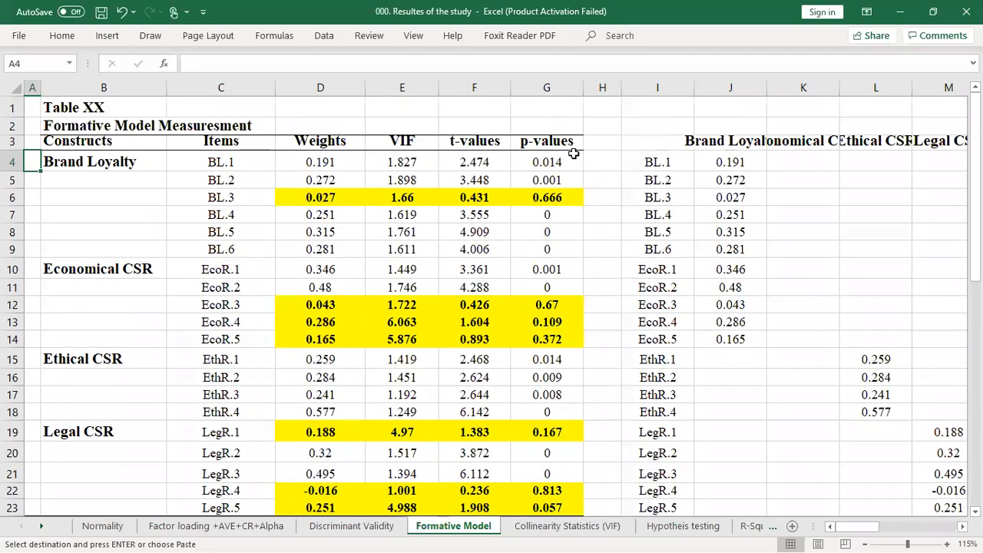
pyautogui.moveTo(474, 162); pyautogui.dragTo(540, 433)
pyautogui.scroll(-1, 547, 490)
pyautogui.click(606, 263)
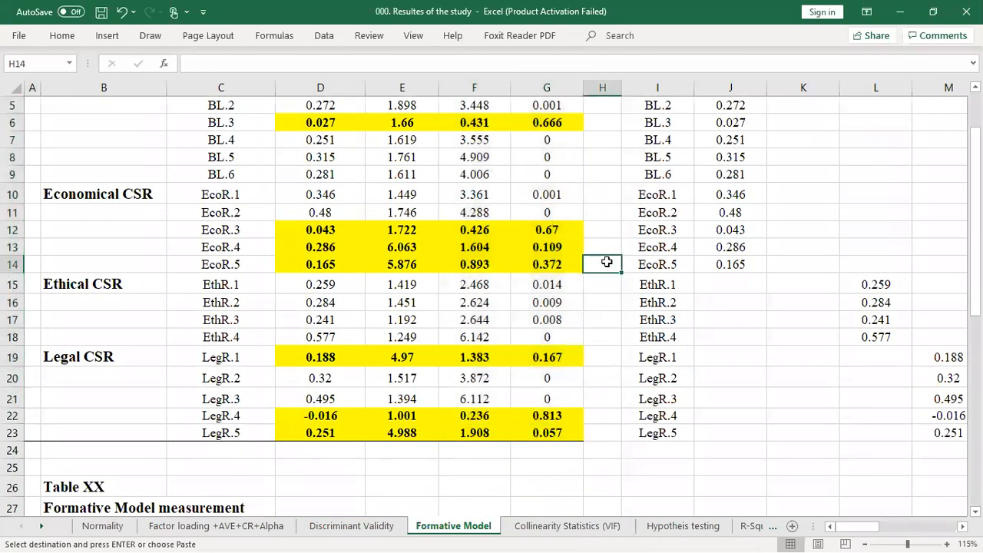
pyautogui.scroll(1, 609, 262)
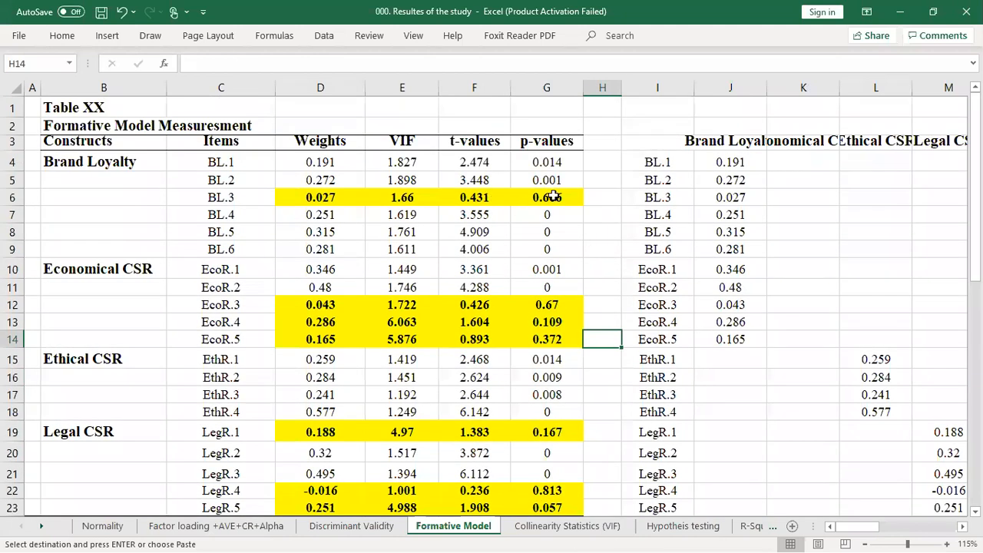
# Step: Examine the weights, VIF, t-values and p-values of the highlighted items BL.3 and EcoR.3 to EcoR.5
pyautogui.click(472, 198)
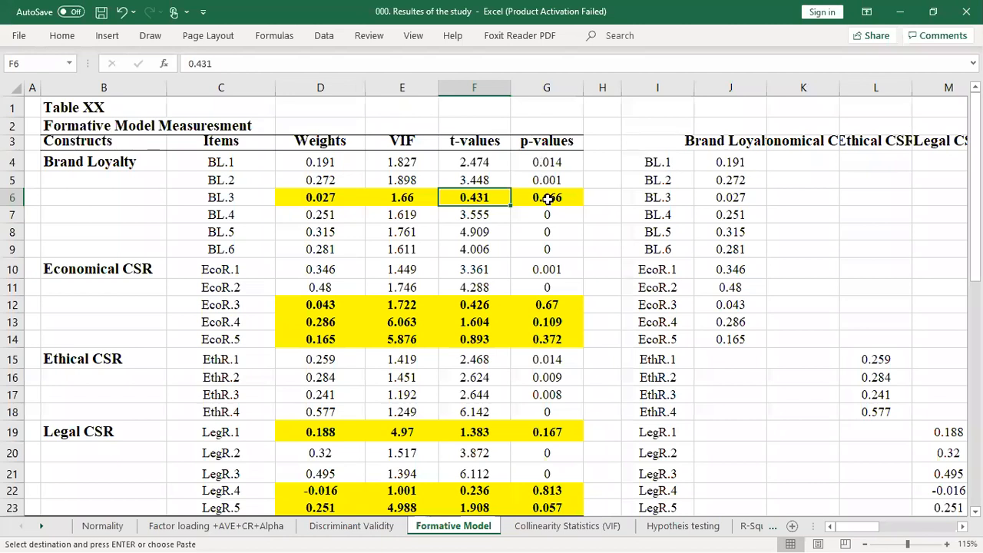
pyautogui.moveTo(546, 198); pyautogui.dragTo(338, 197)
pyautogui.hotkey('ctrl', 'v')
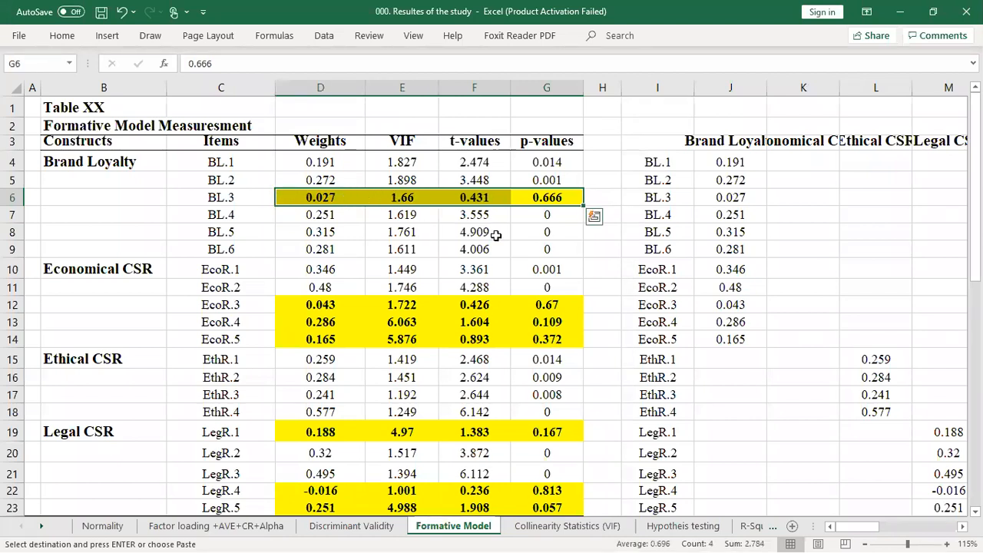
pyautogui.moveTo(566, 304); pyautogui.dragTo(351, 312)
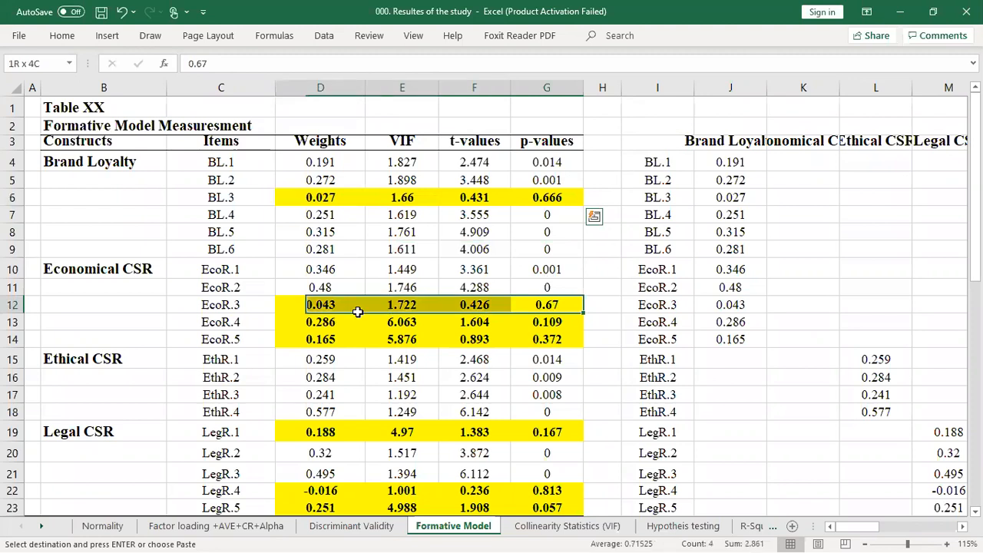
pyautogui.hotkey('ctrl', 'v')
pyautogui.moveTo(546, 328); pyautogui.dragTo(326, 325)
pyautogui.moveTo(550, 338); pyautogui.dragTo(305, 323)
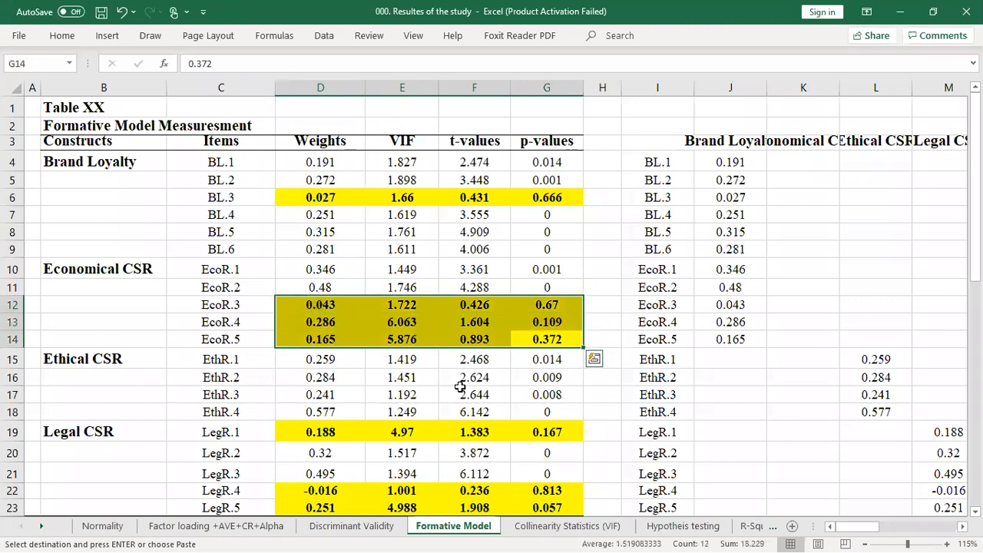
pyautogui.scroll(-2, 468, 383)
# Step: Minimise the open windows and open the presentation 05. Measurement Model (For) from the 02. PPT of Workshop folder
pyautogui.click(904, 15)
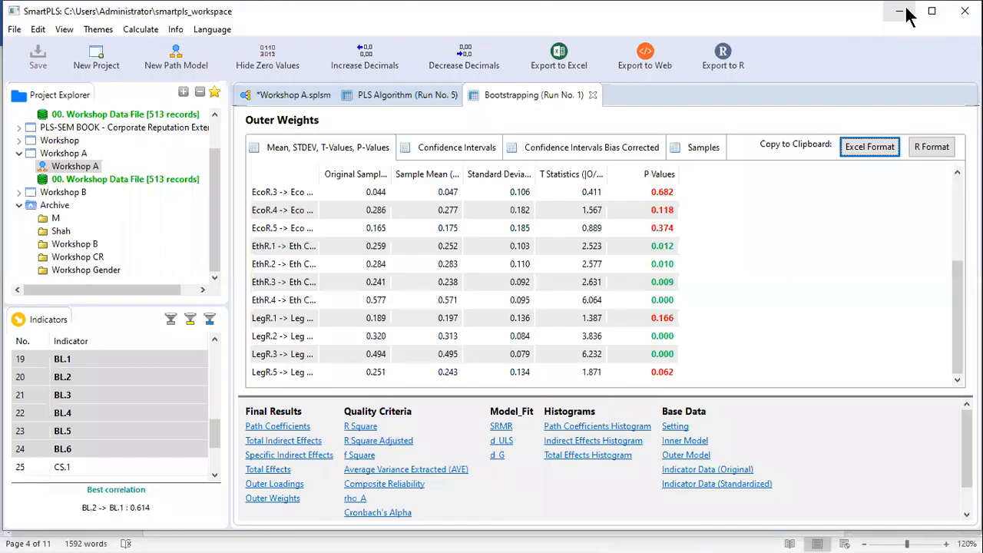
pyautogui.click(900, 11)
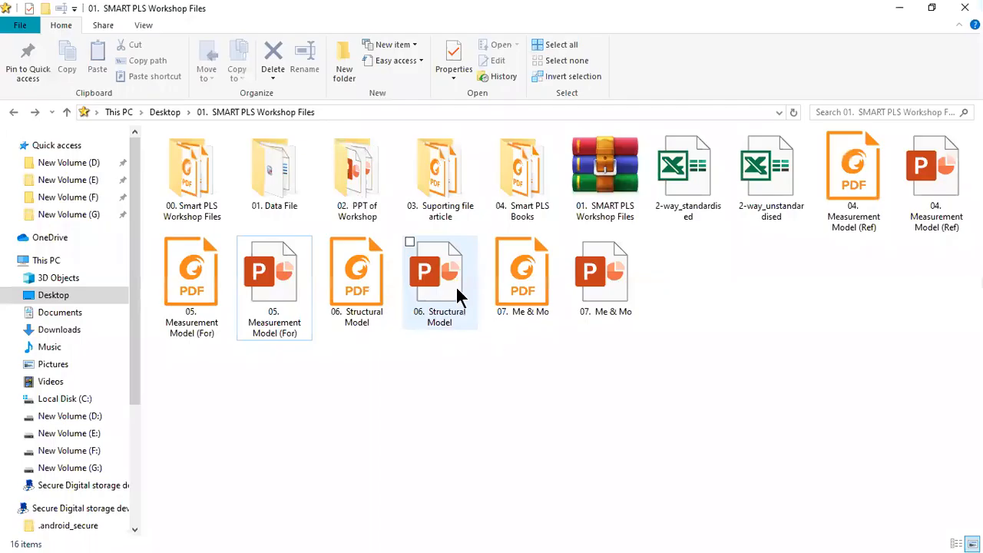
pyautogui.click(524, 186)
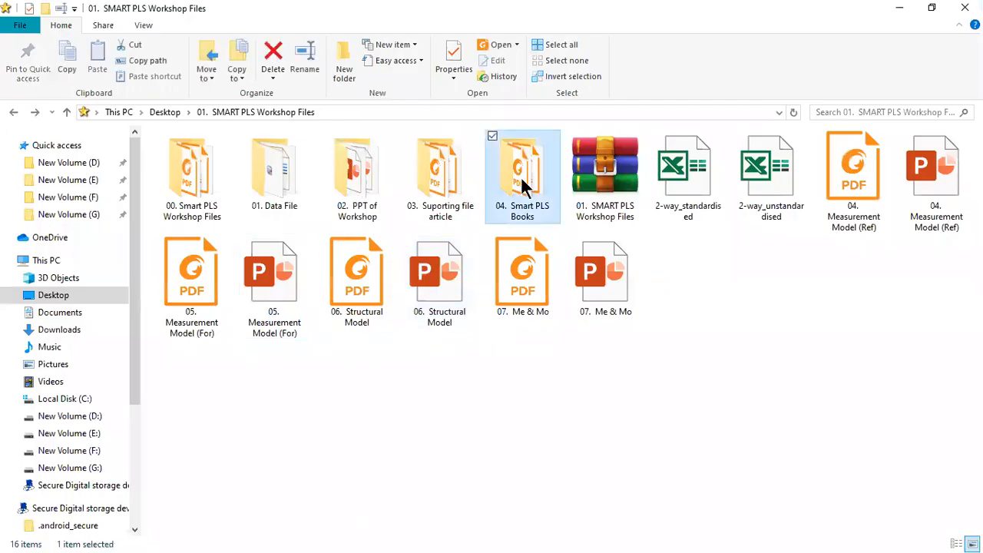
pyautogui.doubleClick(373, 182)
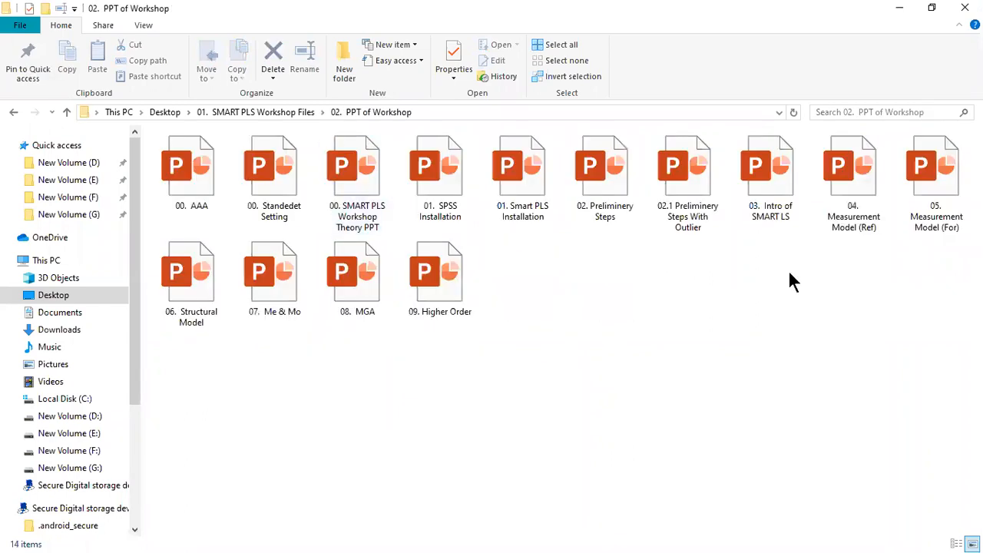
pyautogui.click(937, 184)
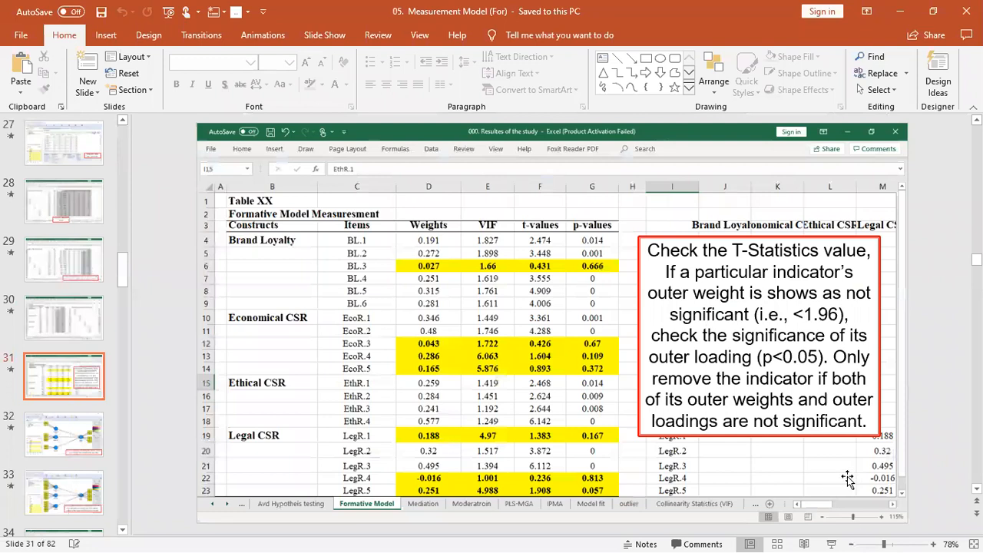
# Step: Start the slide show from slide 31 and set its display to Duplicate Slide Show
pyautogui.click(832, 539)
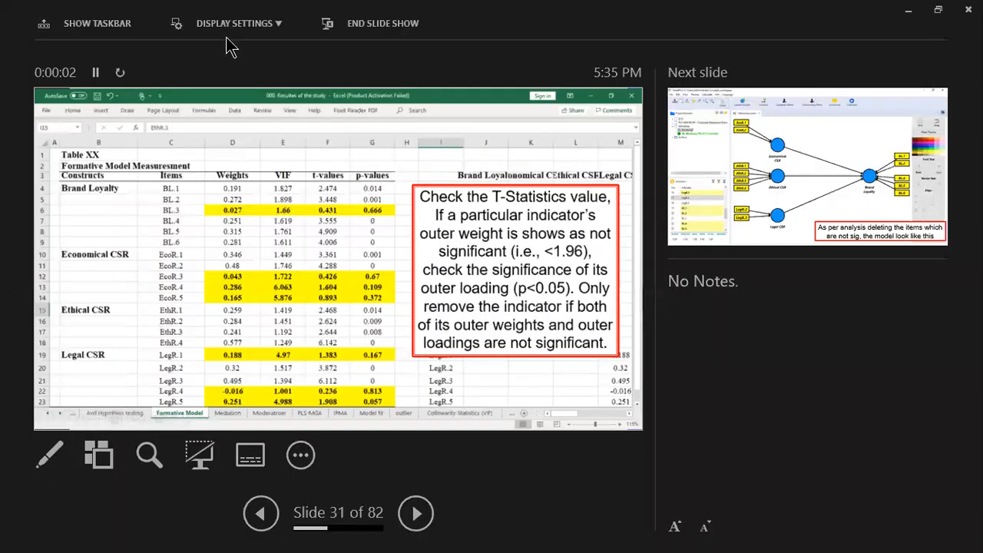
pyautogui.click(229, 47)
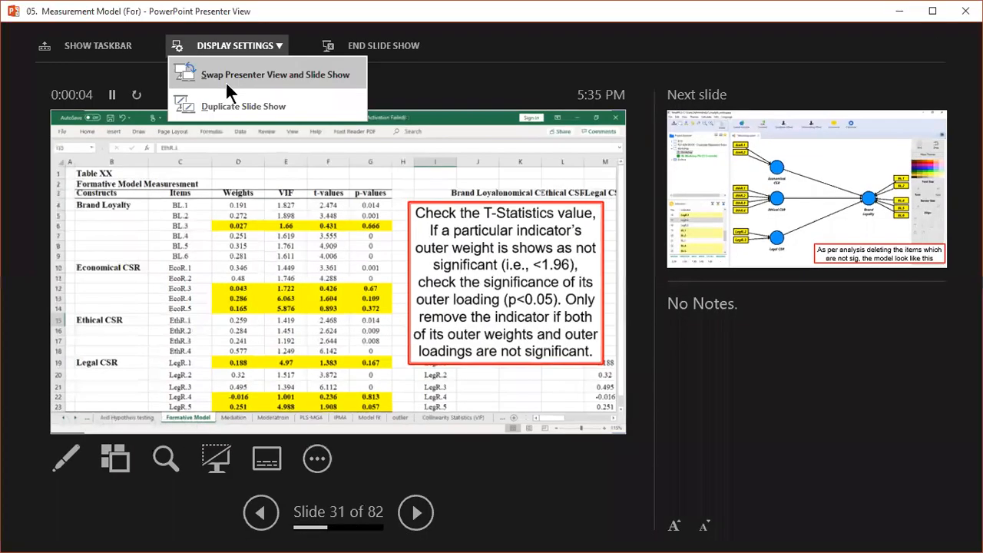
pyautogui.click(242, 106)
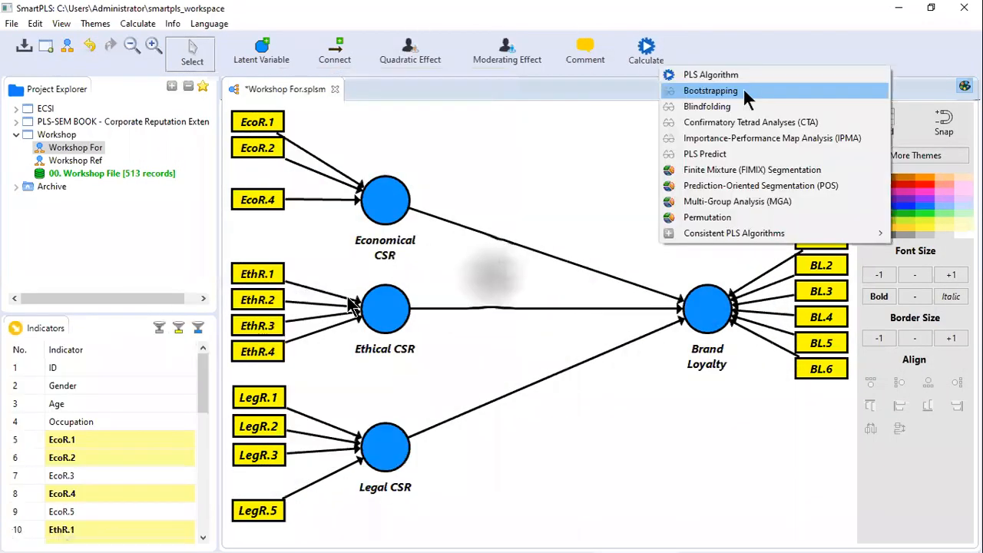
# Step: Go through the slides on deleting indicators LegR.1 and BL.3 and rerunning Bootstrapping after each deletion
pyautogui.click(742, 89)
pyautogui.click(357, 143)
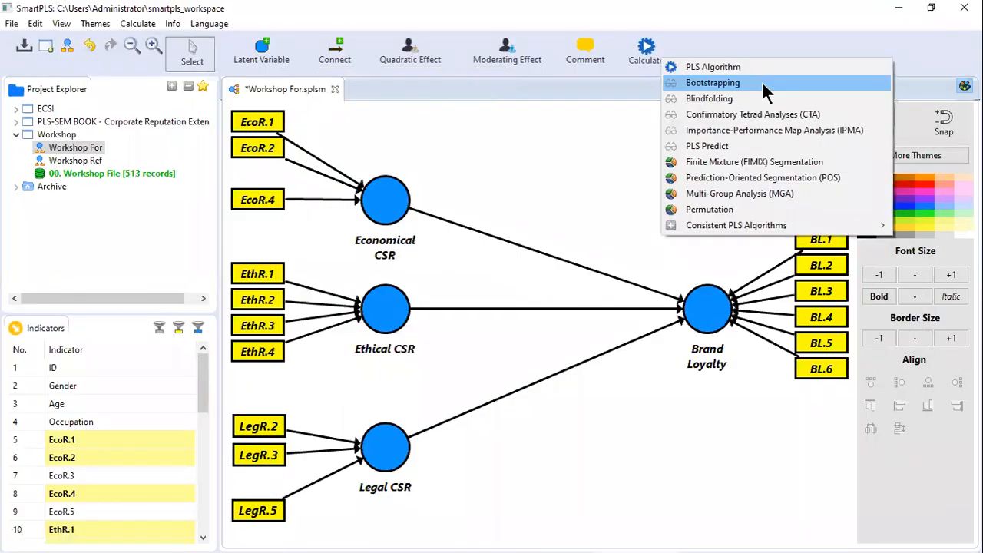
pyautogui.click(762, 89)
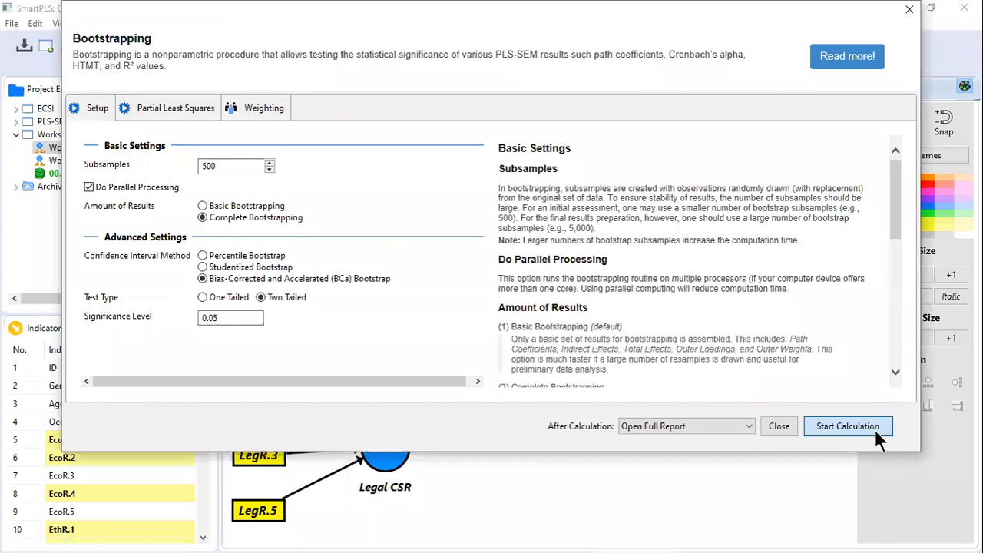
pyautogui.click(878, 433)
pyautogui.click(636, 224)
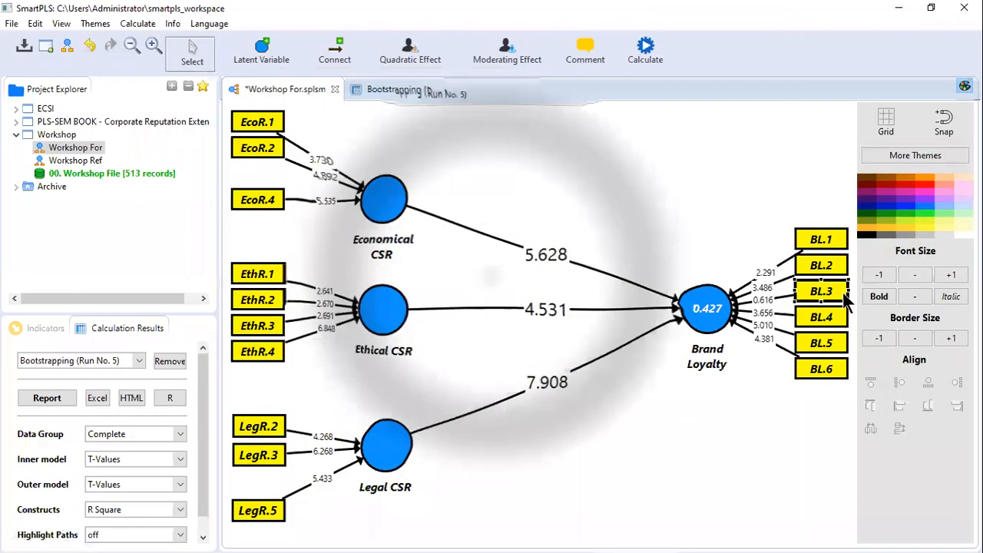
pyautogui.rightClick(844, 302)
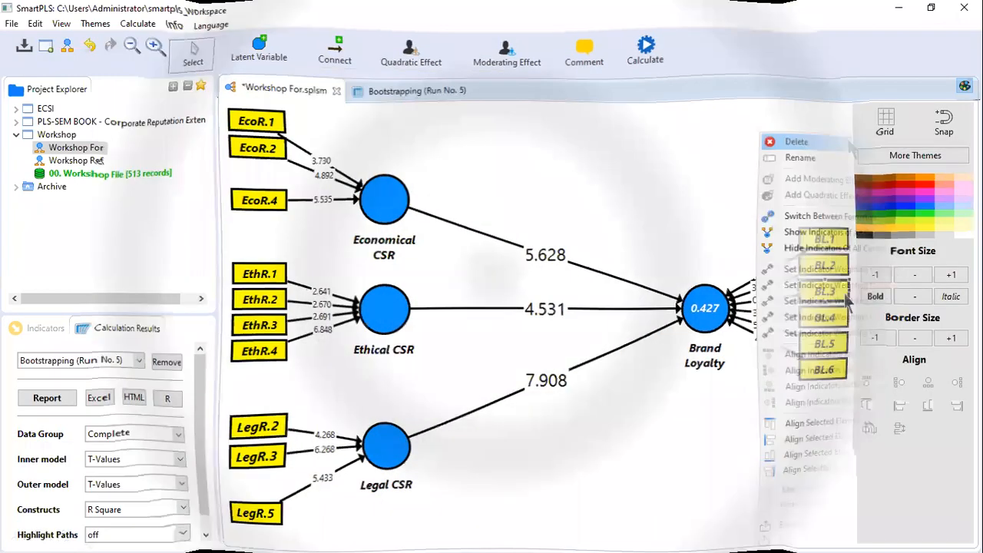
pyautogui.click(762, 96)
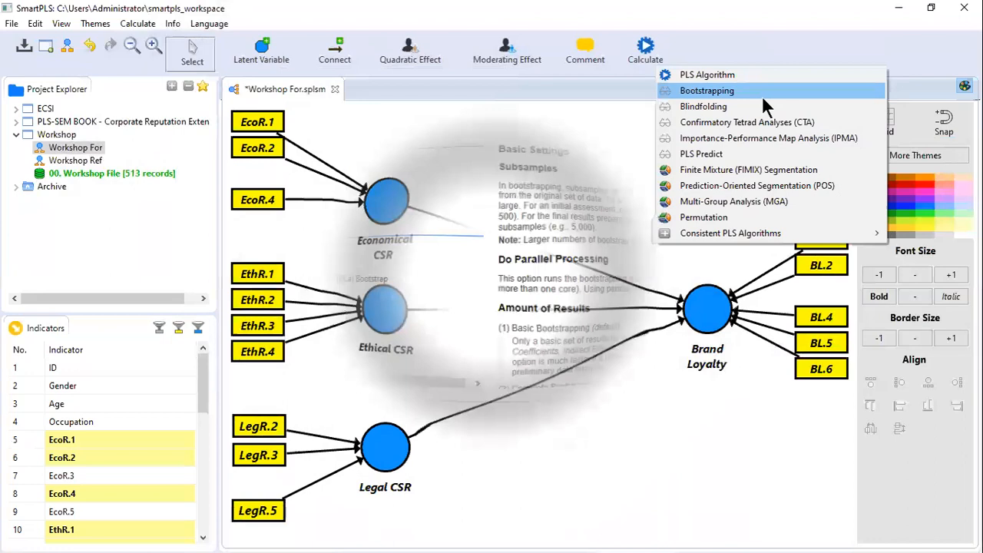
pyautogui.click(857, 428)
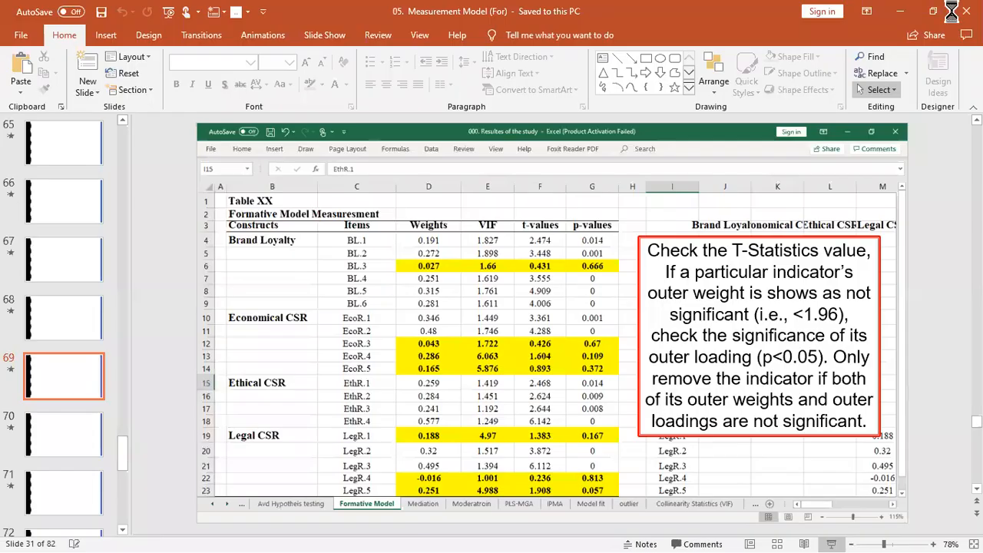
# Step: Switch back to the Excel results workbook and examine the Brand Loyalty rows in the second Formative Model measurement table
pyautogui.hotkey('alt', 'Tab')
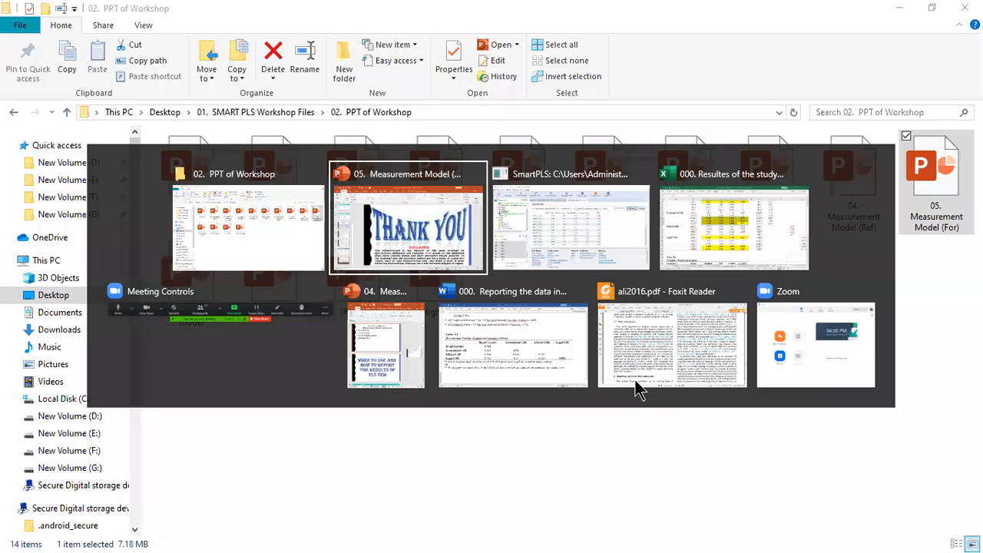
pyautogui.hotkey('alt', 'Tab')
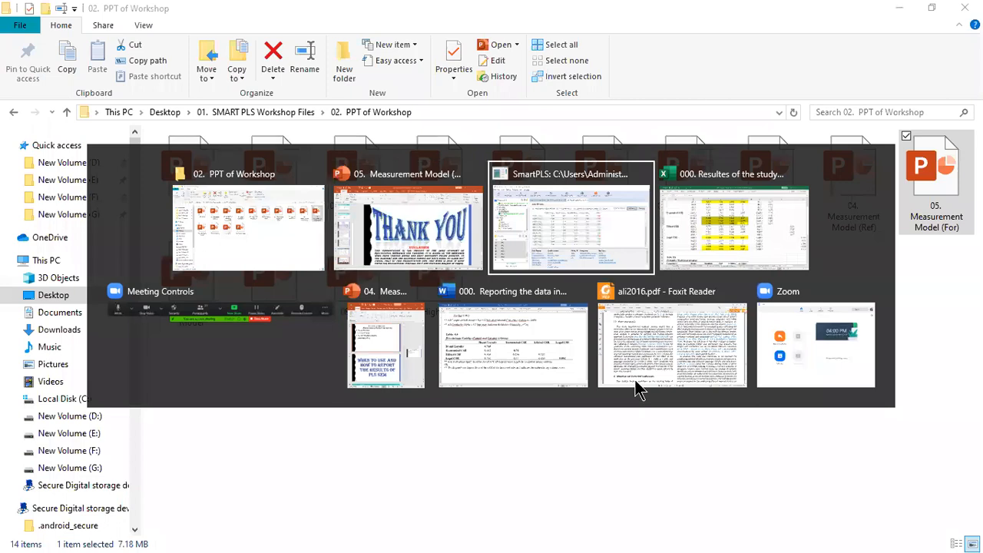
pyautogui.hotkey('alt', 'Tab')
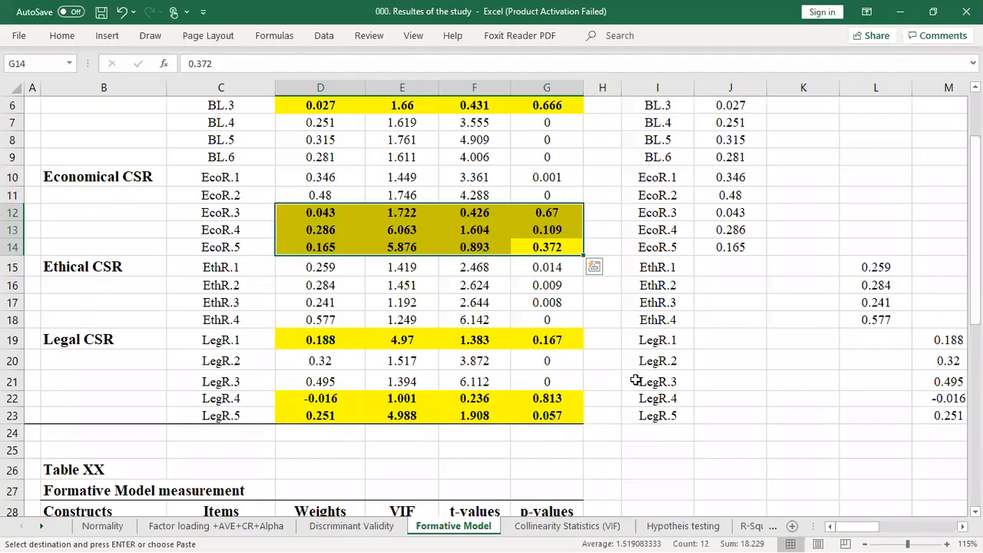
pyautogui.scroll(-5, 489, 425)
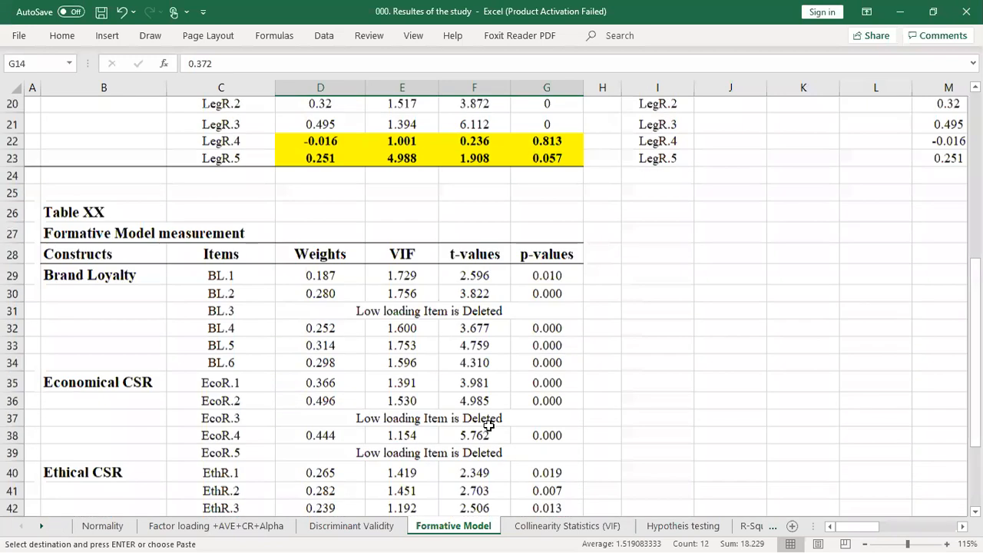
pyautogui.scroll(-2, 361, 328)
pyautogui.click(361, 330)
pyautogui.moveTo(84, 167); pyautogui.dragTo(450, 258)
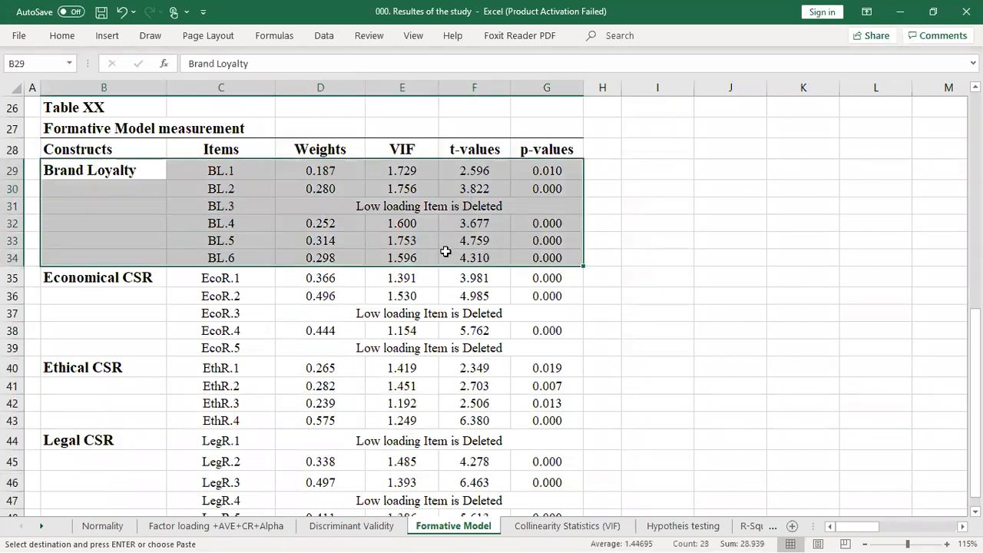
pyautogui.click(384, 205)
# Step: Review the rest of the second table down to its end, including the deleted-item rows BL.3 and EcoR.3
pyautogui.scroll(-3, 330, 300)
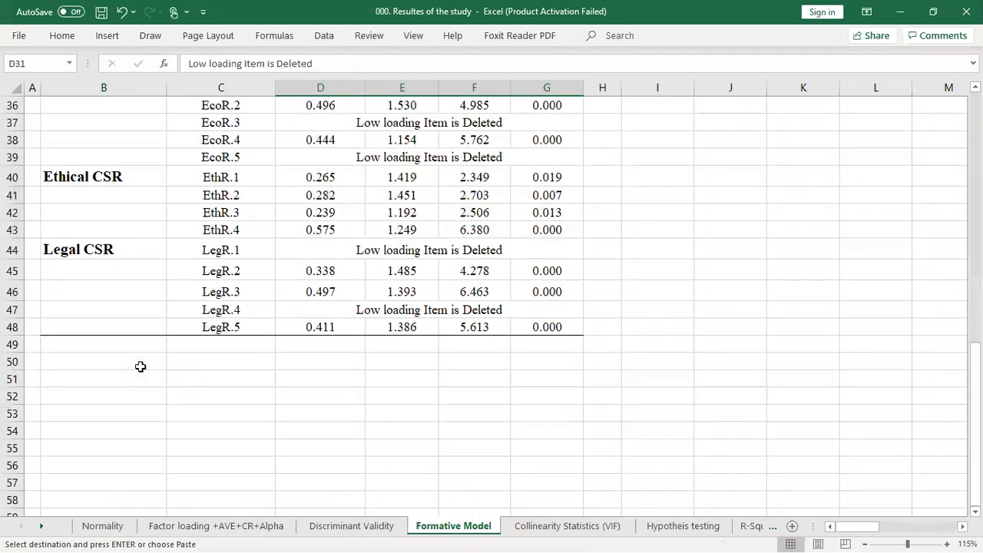
pyautogui.moveTo(110, 345); pyautogui.dragTo(529, 340)
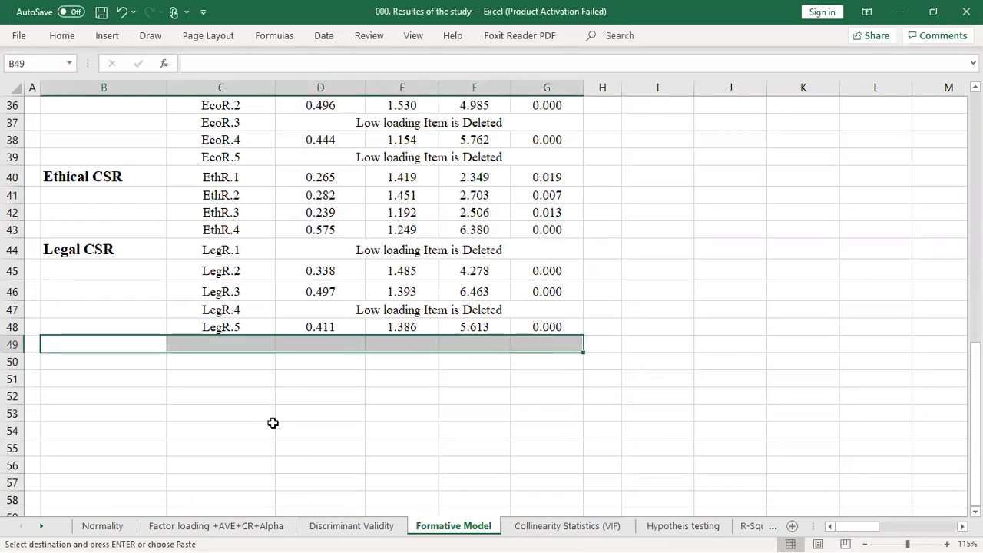
pyautogui.scroll(4, 272, 422)
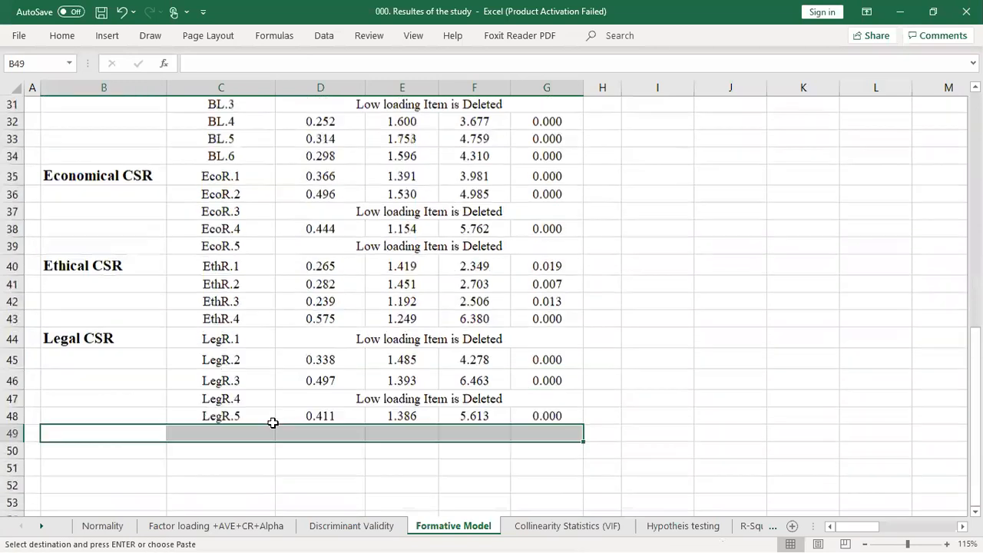
pyautogui.scroll(1, 209, 300)
pyautogui.moveTo(209, 299); pyautogui.dragTo(460, 290)
pyautogui.moveTo(254, 402); pyautogui.dragTo(476, 399)
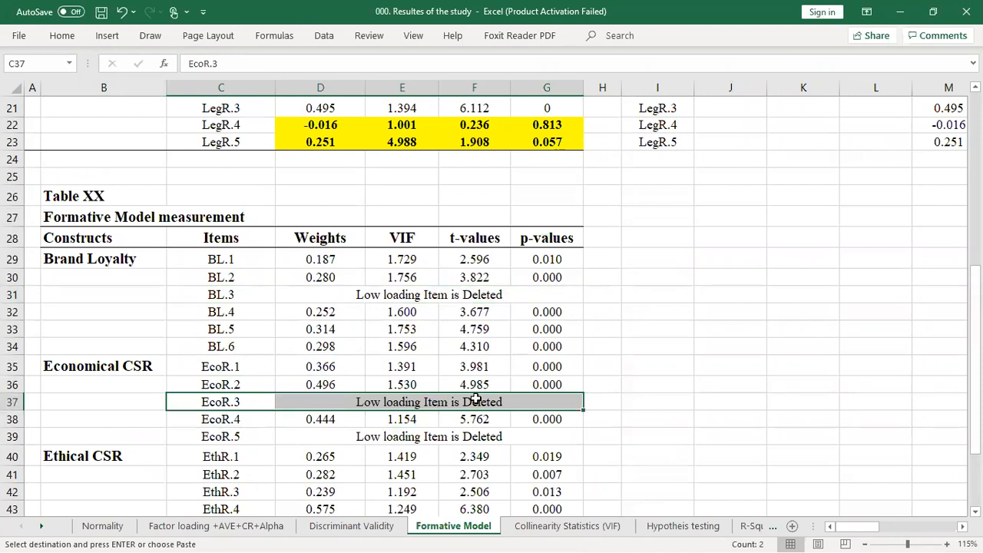
pyautogui.scroll(-2, 430, 365)
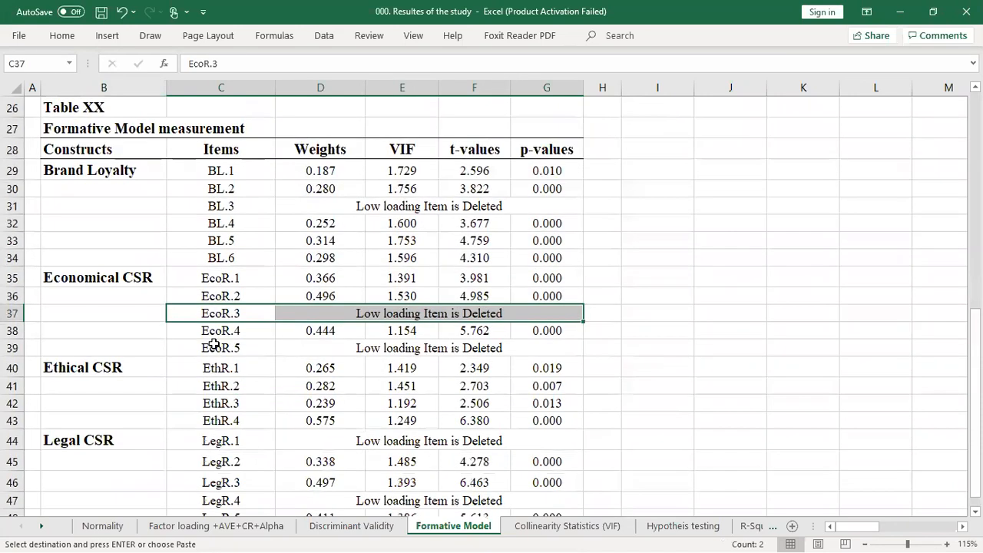
# Step: Examine the deleted-item rows EcoR.5, LegR.1 and LegR.4 and the remaining Ethical and Legal CSR rows of the second table
pyautogui.moveTo(216, 349); pyautogui.dragTo(470, 347)
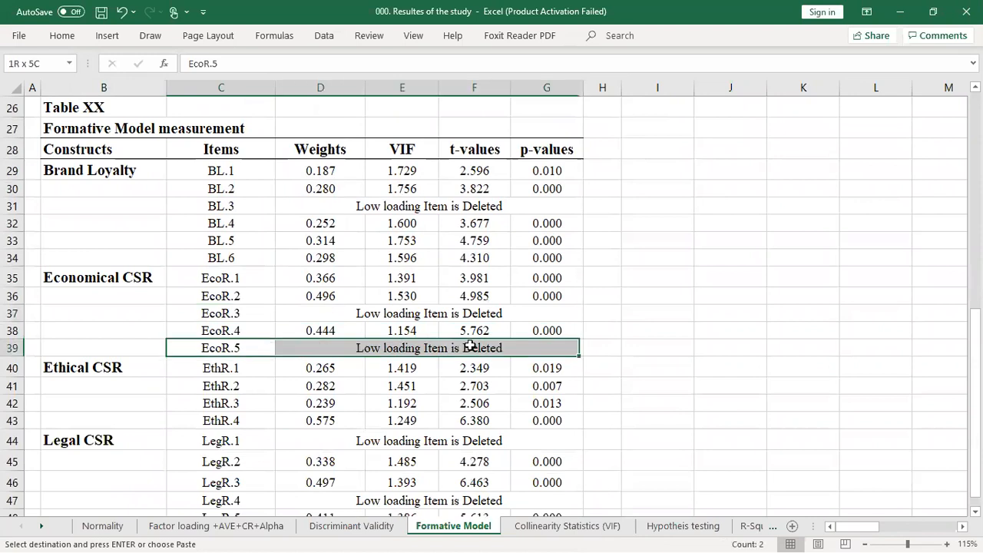
pyautogui.scroll(-2, 465, 342)
pyautogui.moveTo(212, 341); pyautogui.dragTo(483, 338)
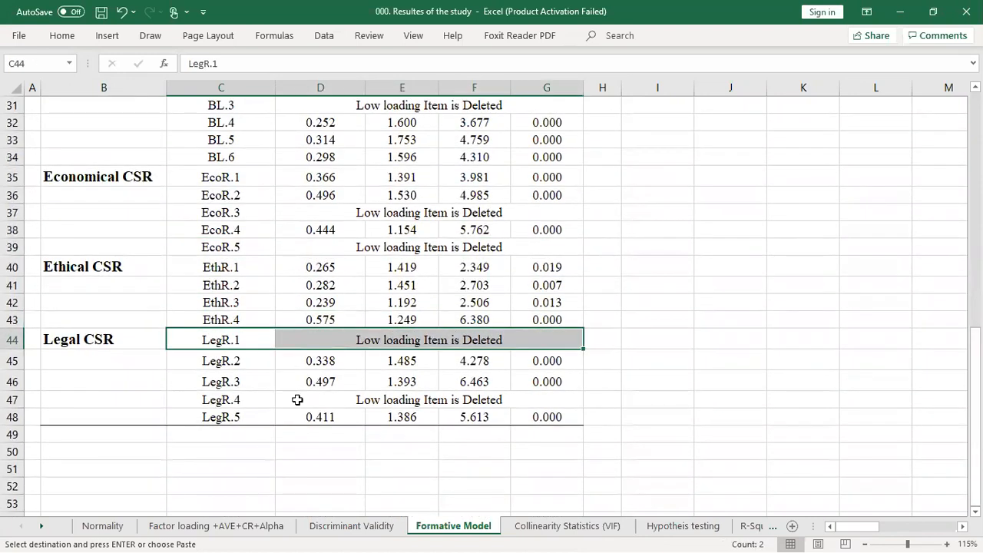
pyautogui.moveTo(254, 399); pyautogui.dragTo(460, 398)
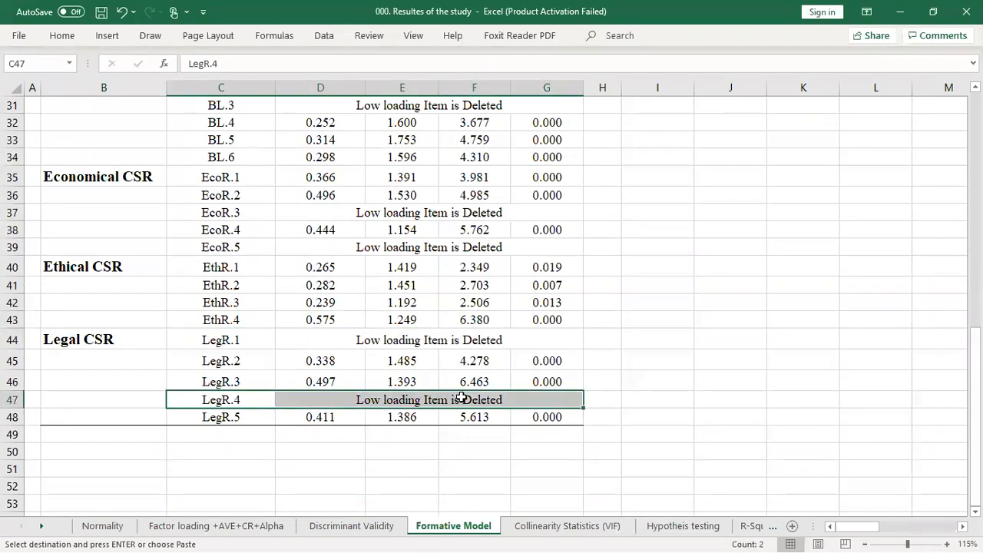
pyautogui.scroll(3, 461, 398)
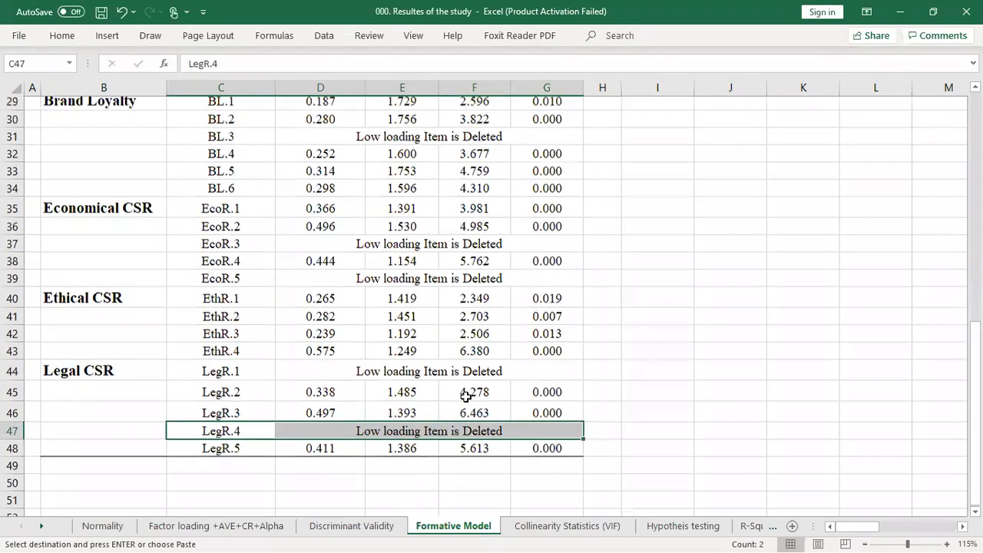
pyautogui.scroll(-2, 465, 394)
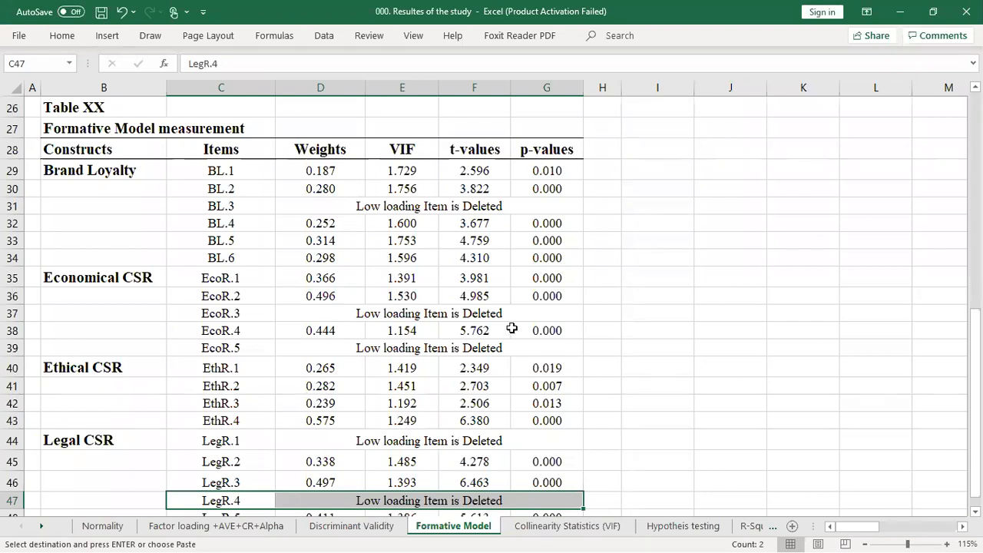
pyautogui.scroll(-2, 442, 292)
pyautogui.click(444, 290)
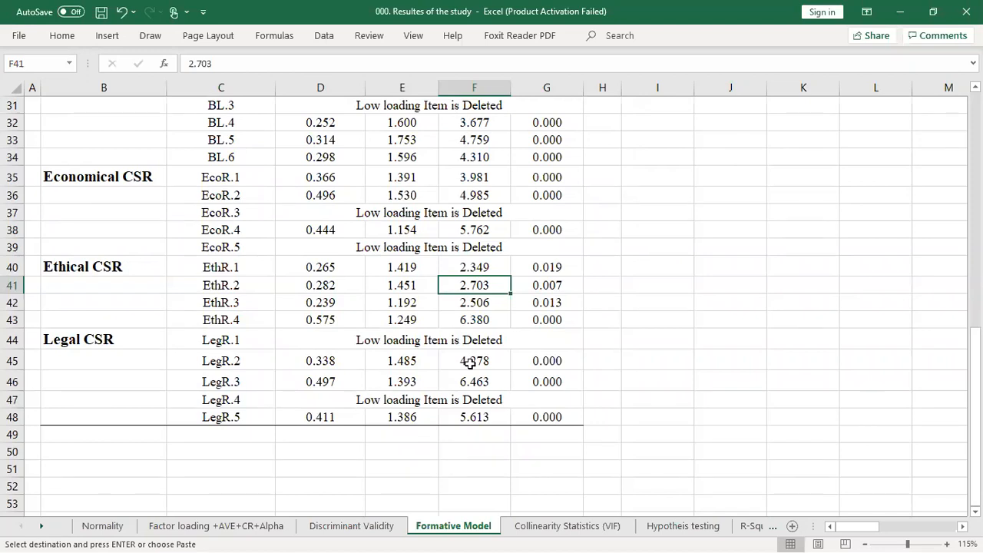
pyautogui.scroll(2, 461, 392)
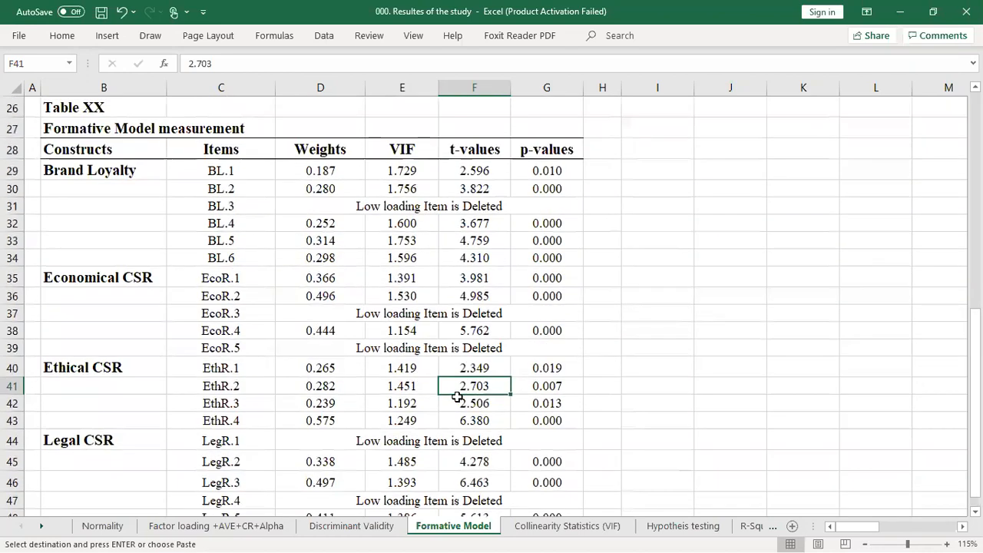
# Step: Examine the Brand Loyalty items in the second table, focusing on the BL.2 and BL.3 rows from item name to p-value
pyautogui.moveTo(220, 170); pyautogui.dragTo(222, 255)
pyautogui.moveTo(222, 192); pyautogui.dragTo(548, 203)
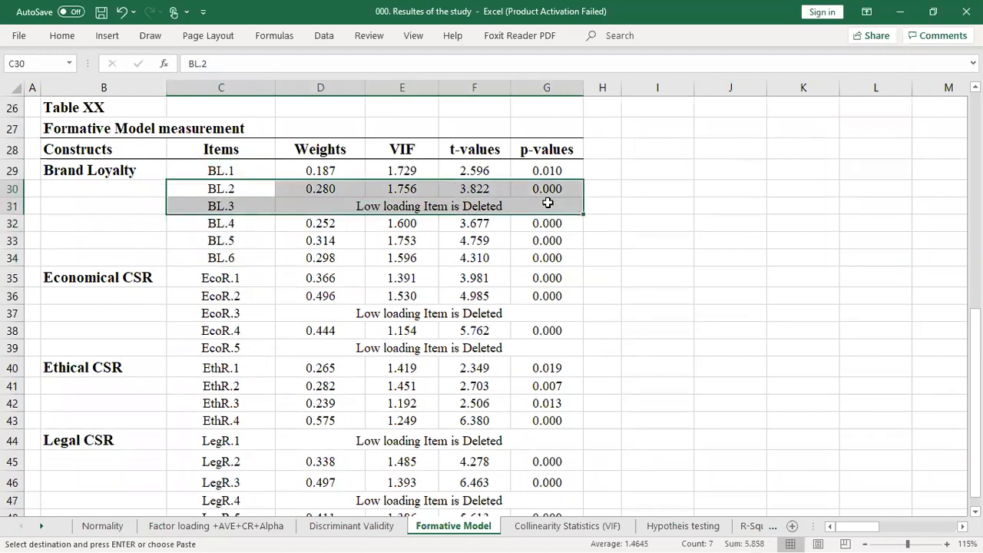
pyautogui.click(640, 205)
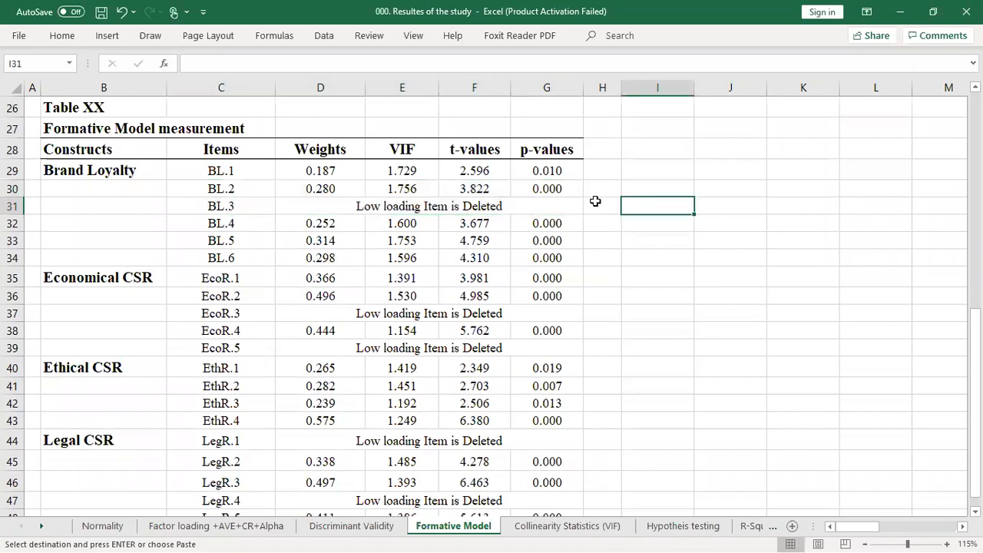
pyautogui.moveTo(559, 188); pyautogui.dragTo(233, 205)
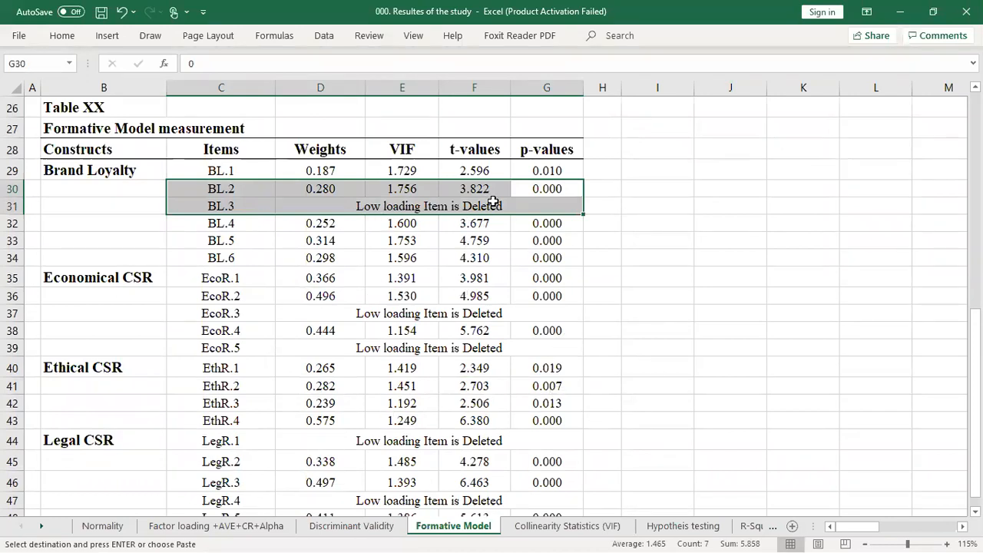
pyautogui.click(200, 193)
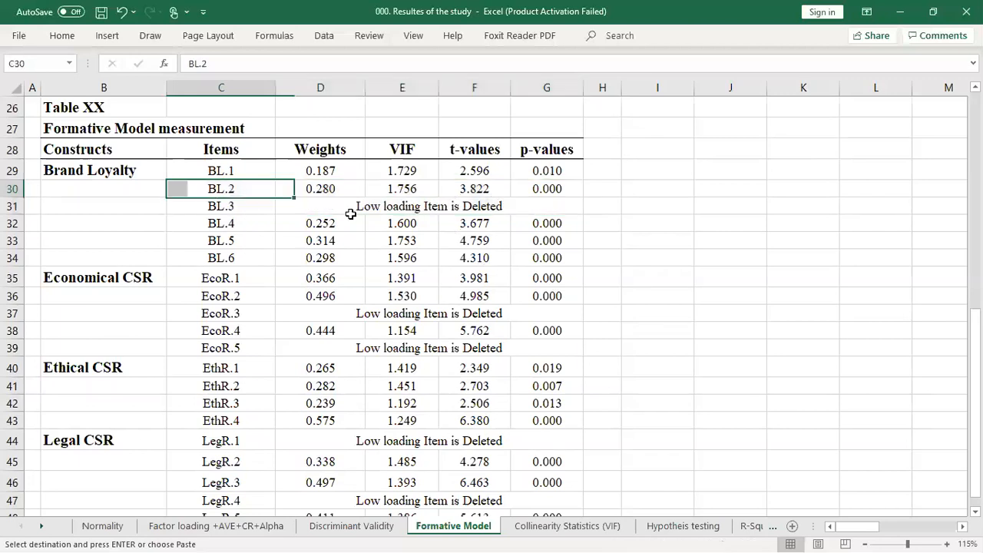
pyautogui.hotkey('ctrl', 'v')
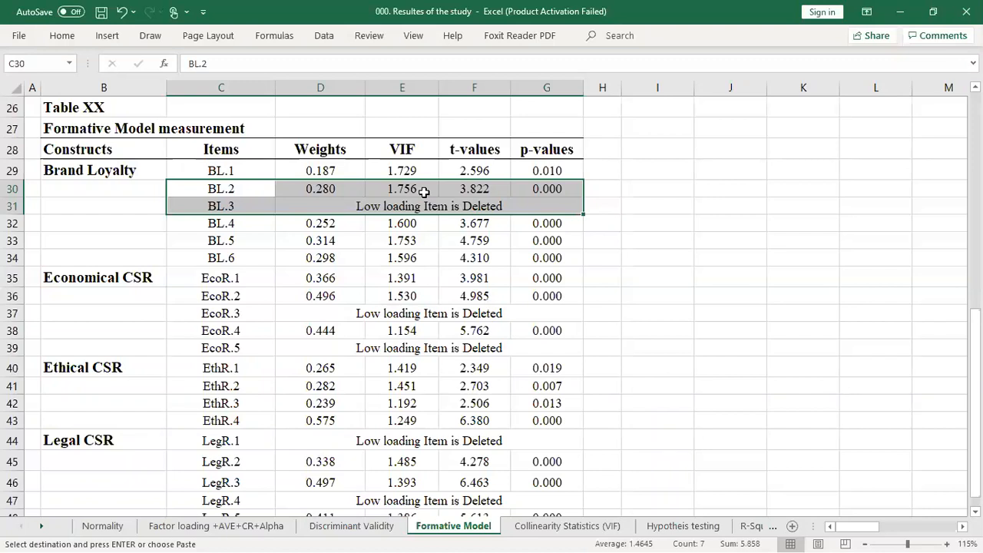
# Step: Minimize the results workbook and switch to the "05. Measurement Model (For)" PowerPoint presentation to view its closing disclaimer slide
pyautogui.click(903, 14)
pyautogui.click(911, 9)
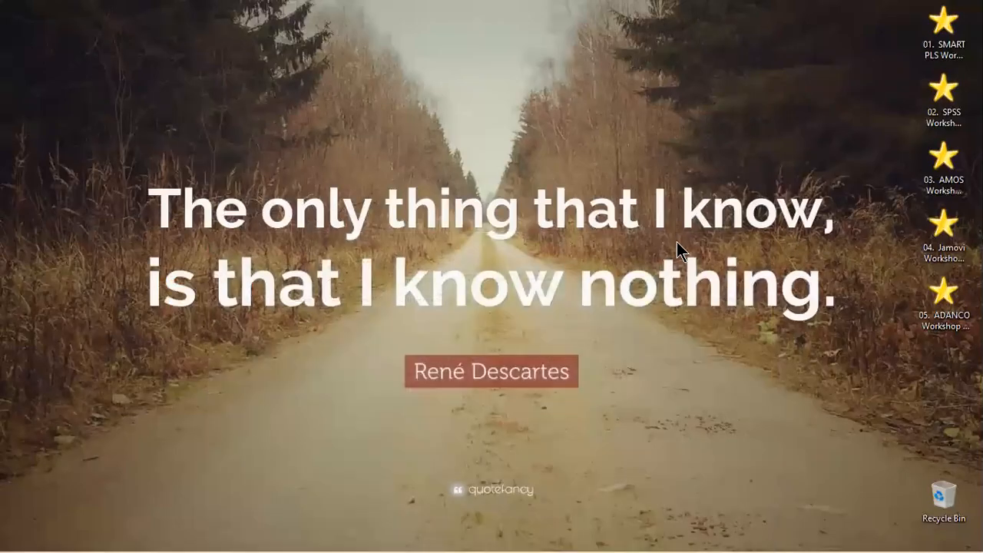
pyautogui.hotkey('alt', 'Tab')
pyautogui.hotkey('alt', 'Tab')
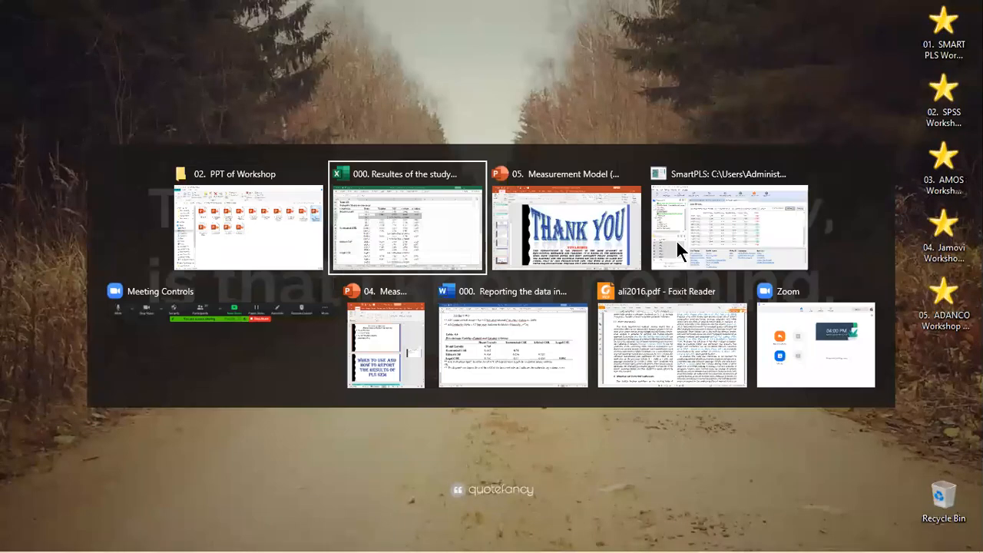
pyautogui.hotkey('alt', 'Tab')
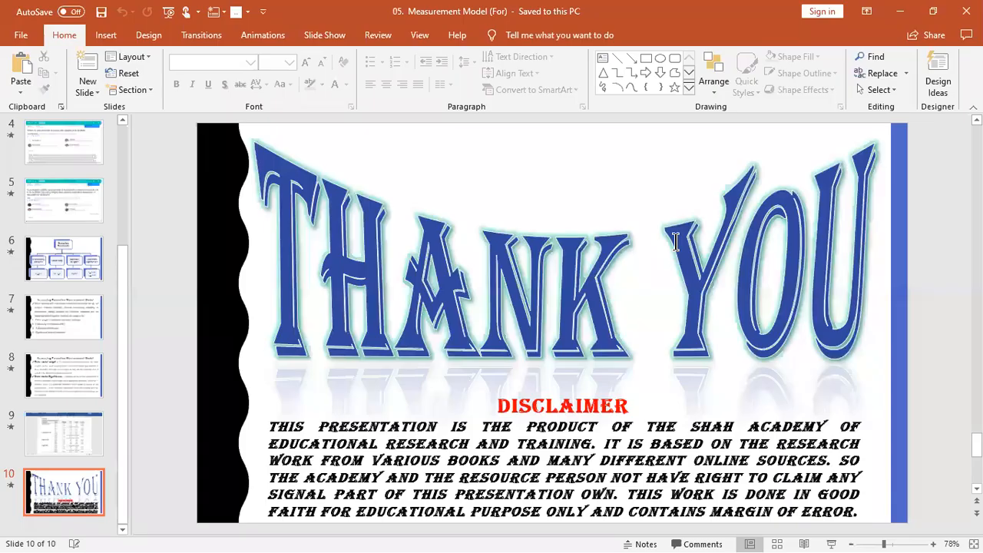
pyautogui.scroll(-1, 852, 338)
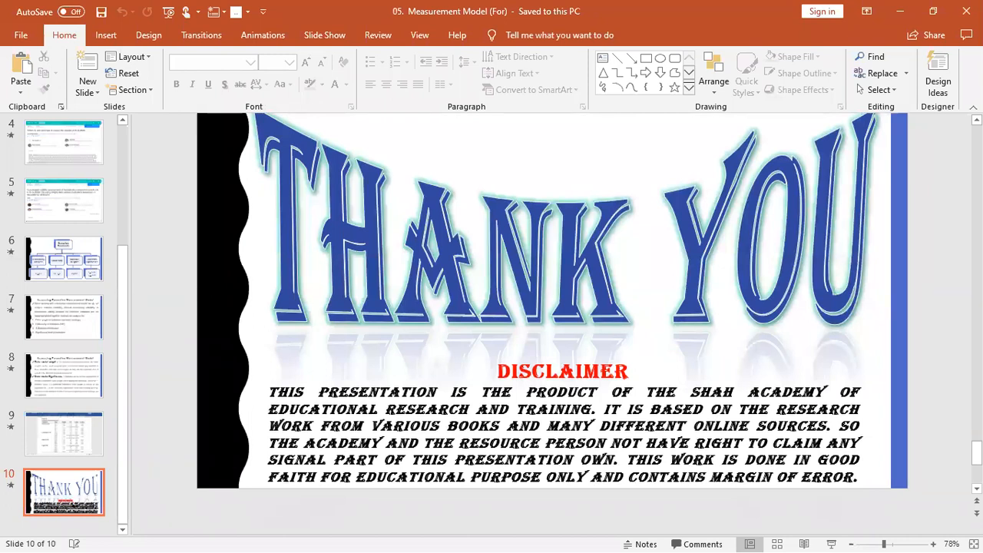
pyautogui.hotkey('alt', 'Tab')
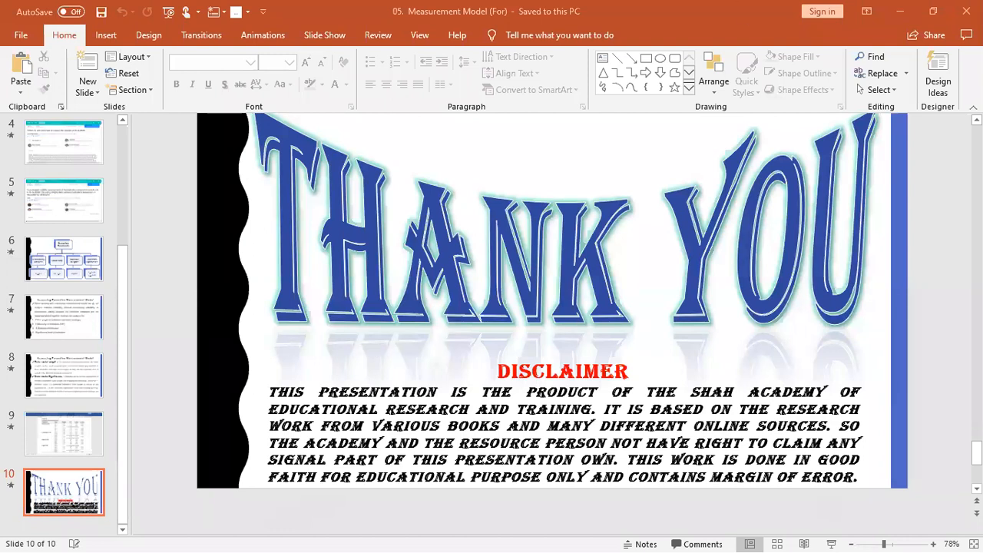
# Step: Close the presentation and open the SMART PLS Workshop Files folder on the desktop
pyautogui.click(966, 12)
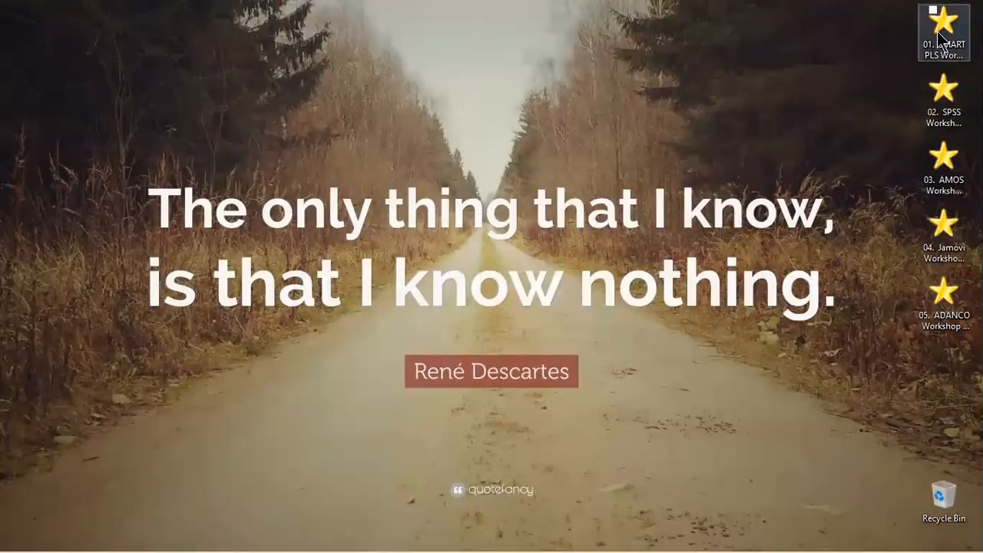
pyautogui.doubleClick(942, 40)
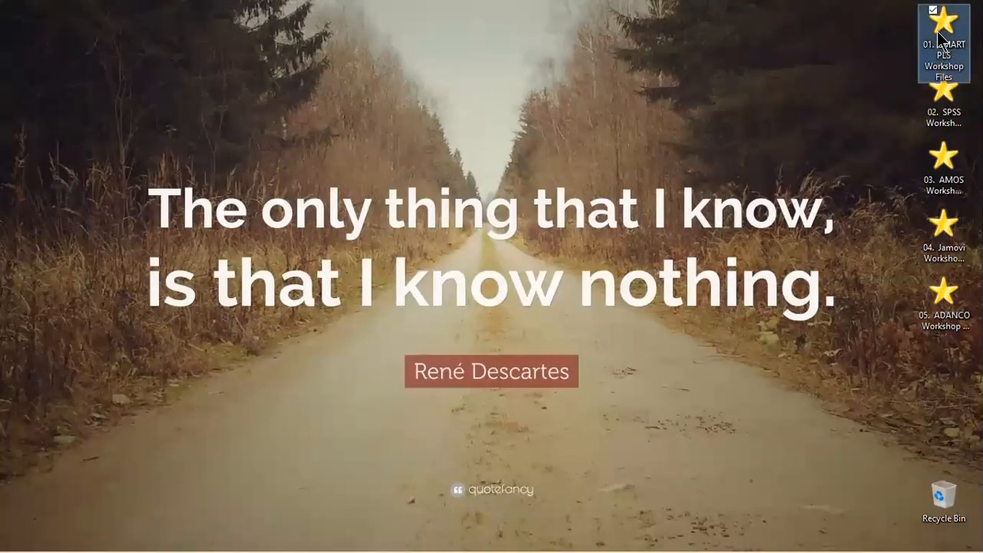